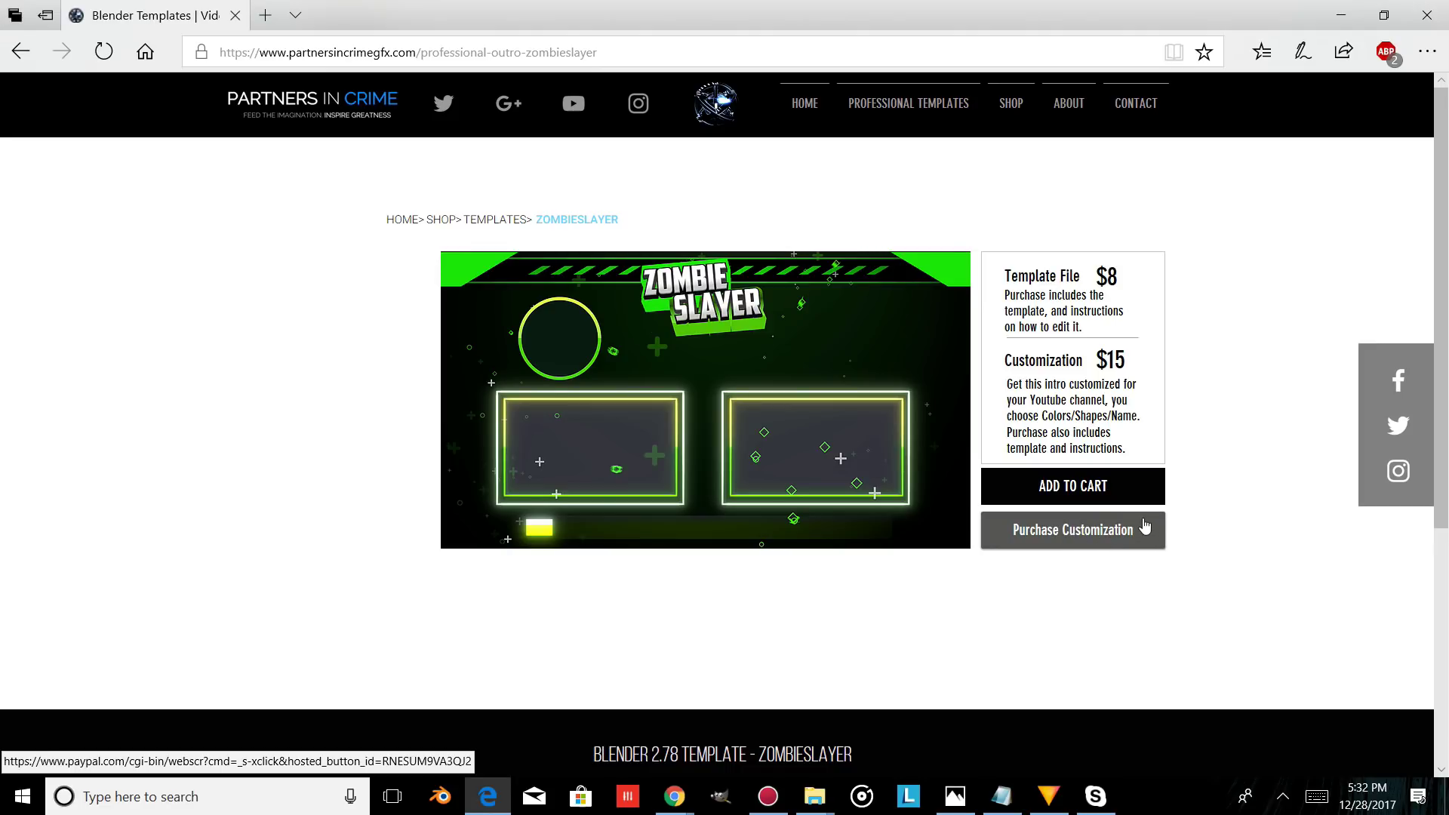
- Go to the Professional Templates page on partnersincrimegfx.com and look over the intro templates
left_click(915, 124)
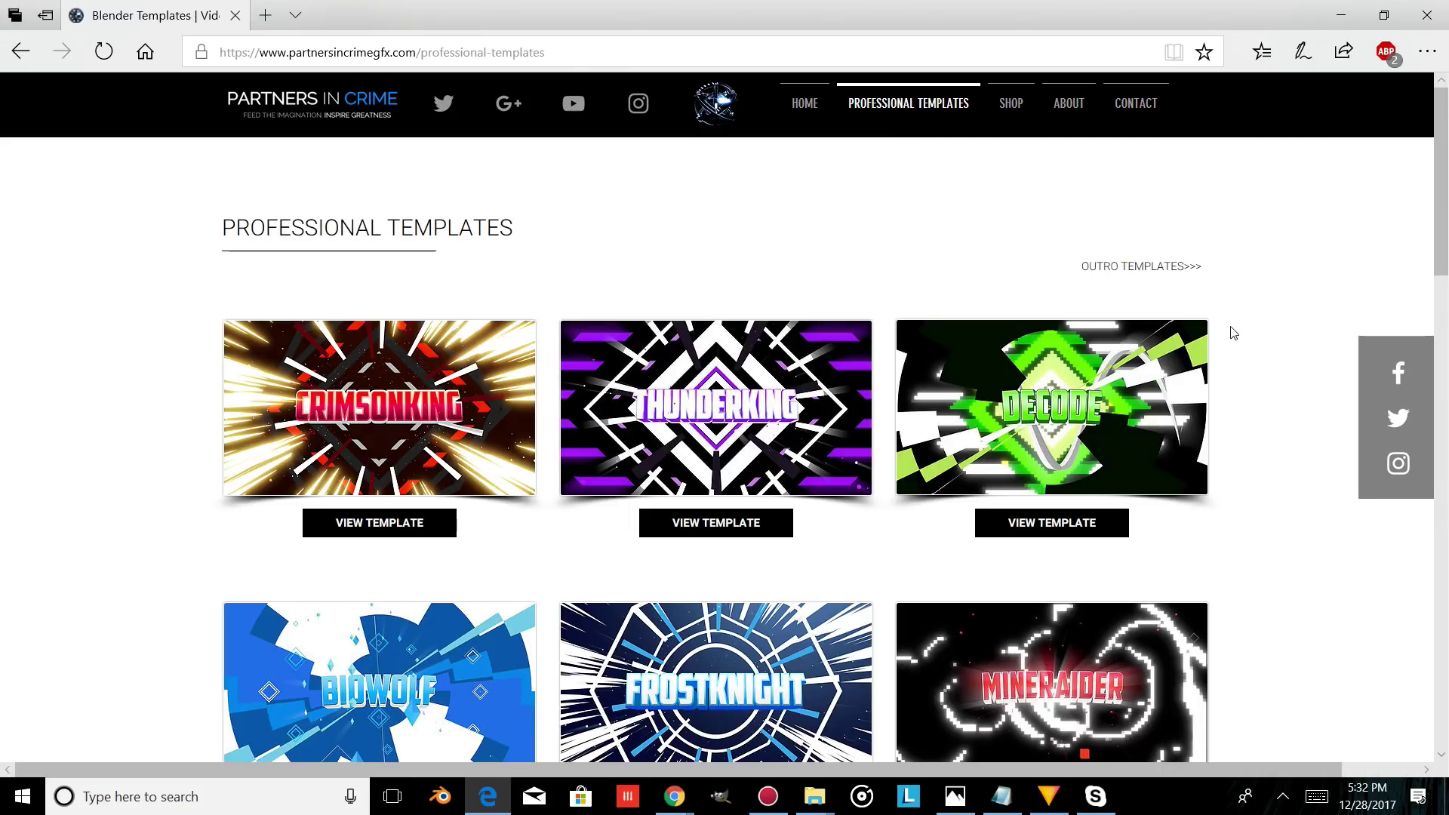
scroll(1190, 313, "down", 7)
scroll(1191, 380, "up", 2)
scroll(1190, 380, "up", 5)
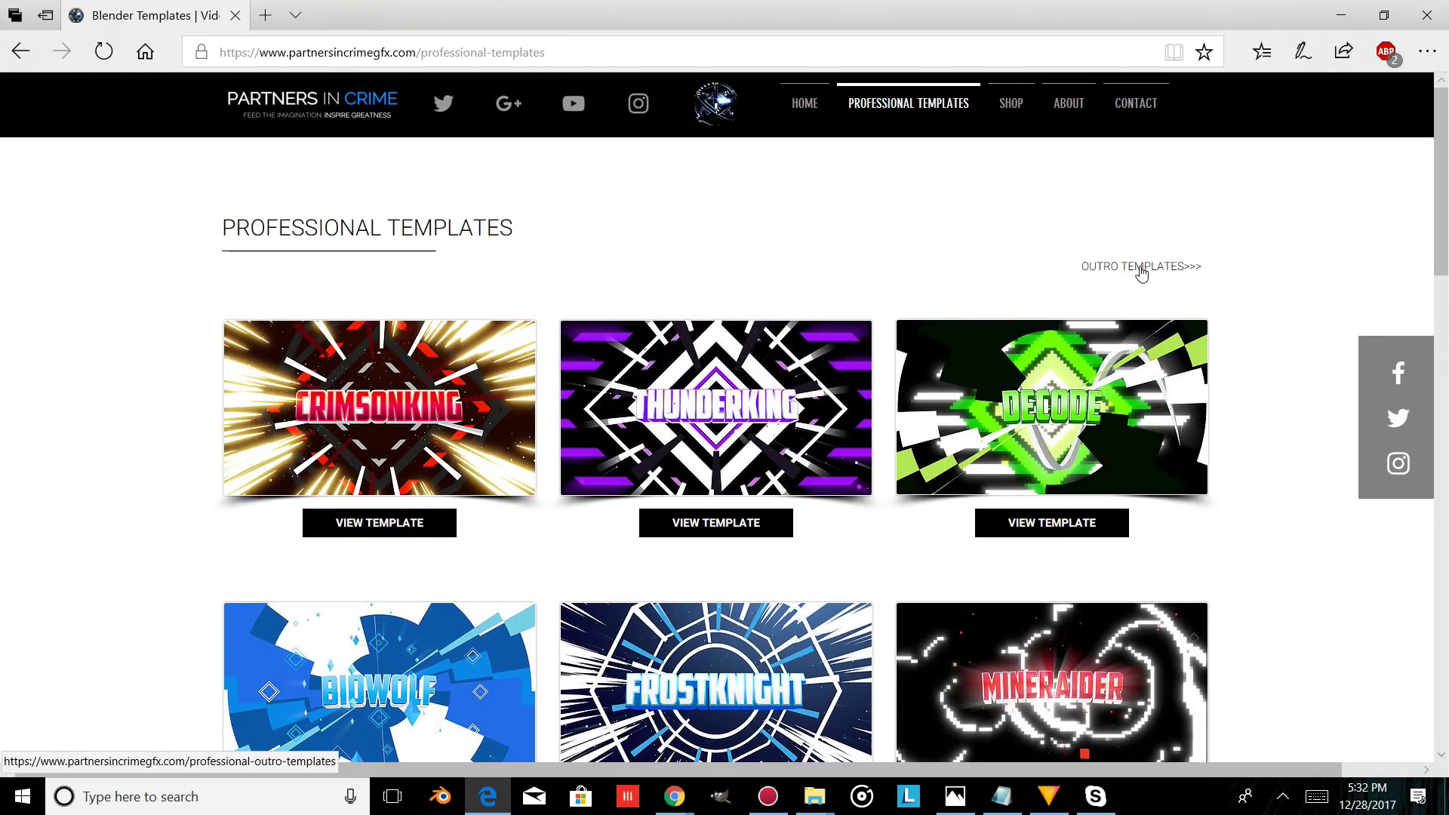
- Browse the whole Professional Outro Templates grid, scrolling down to the end and back up
left_click(1142, 267)
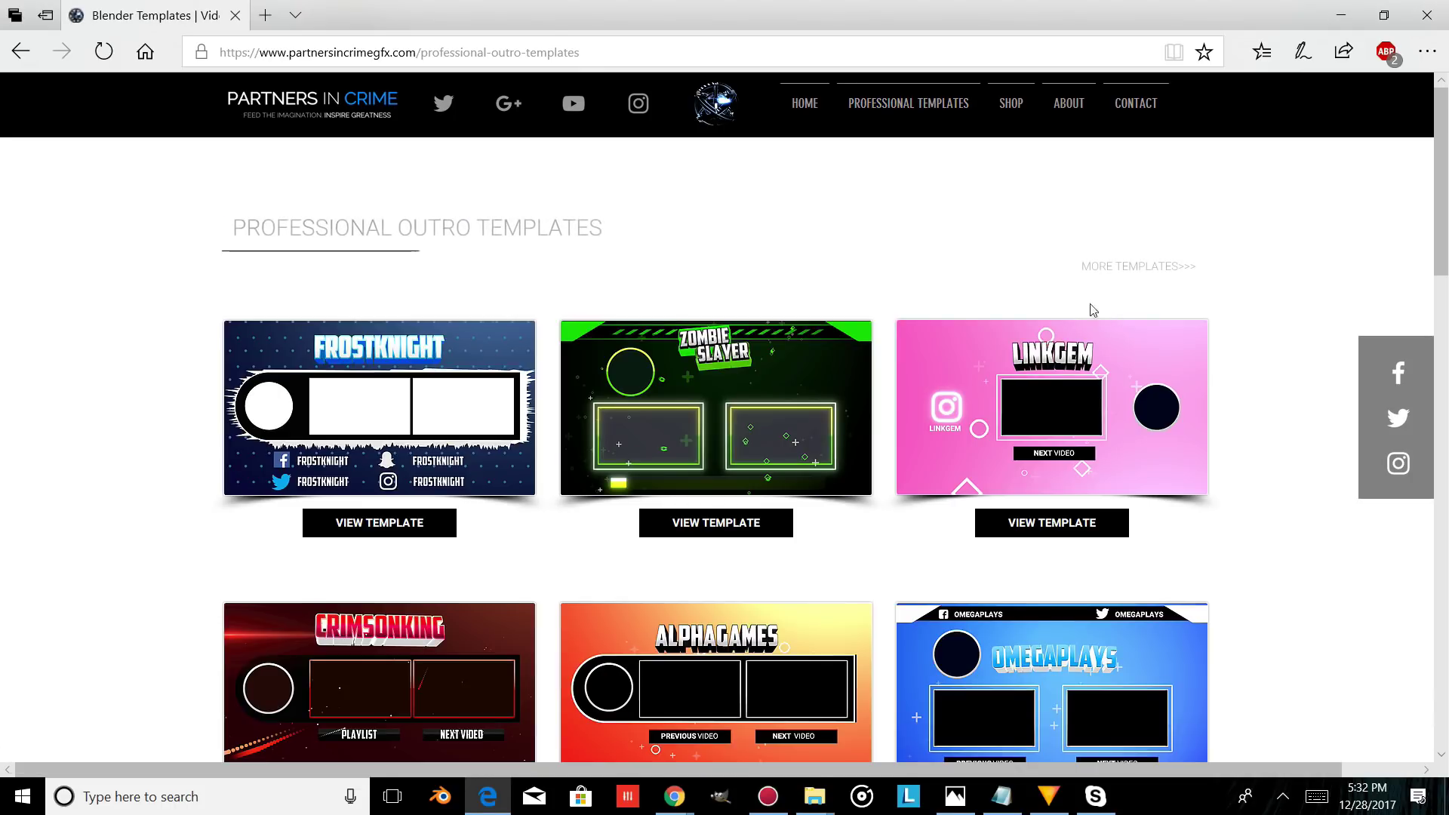
scroll(1257, 317, "down", 5)
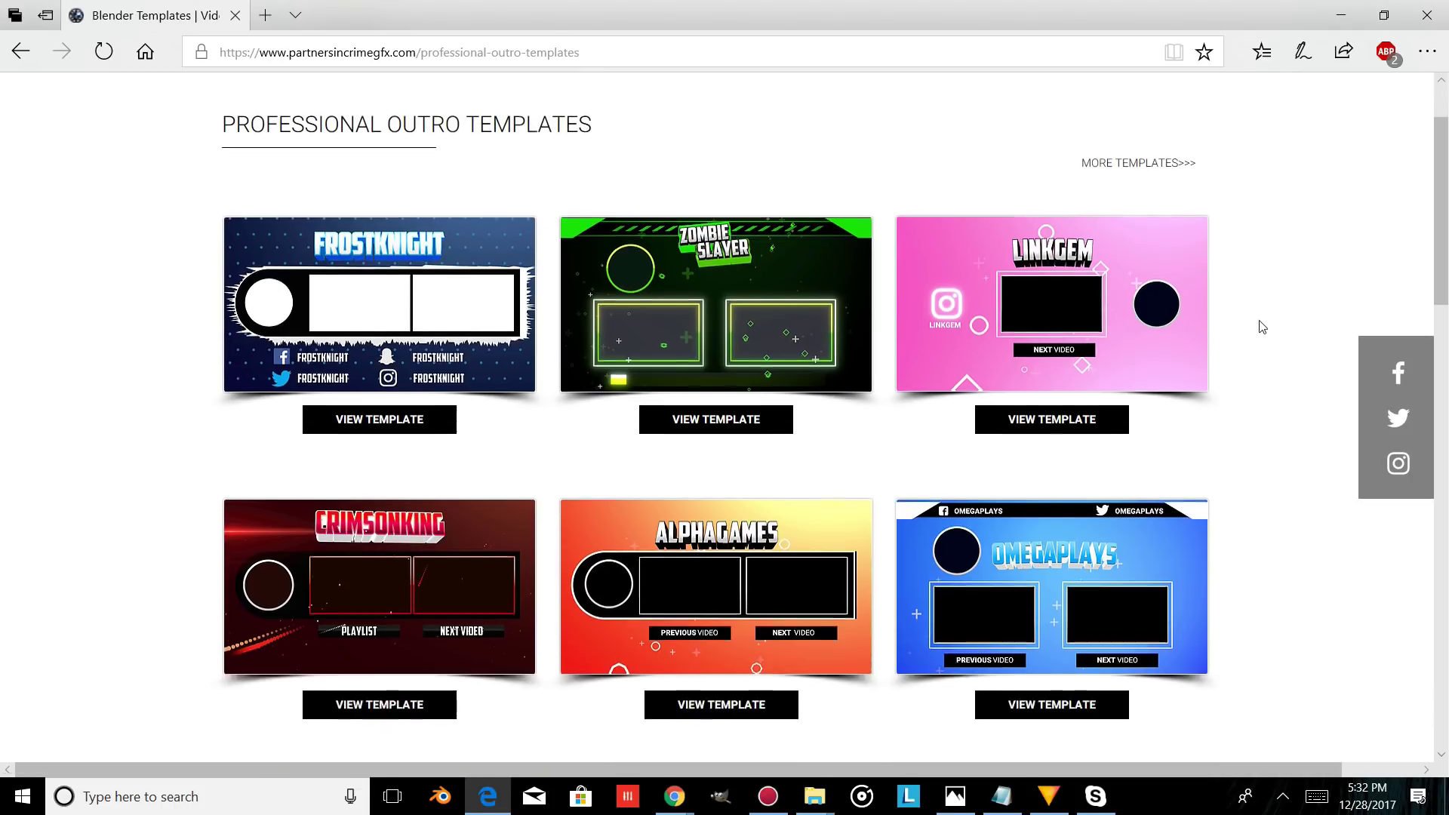
scroll(1155, 425, "down", 7)
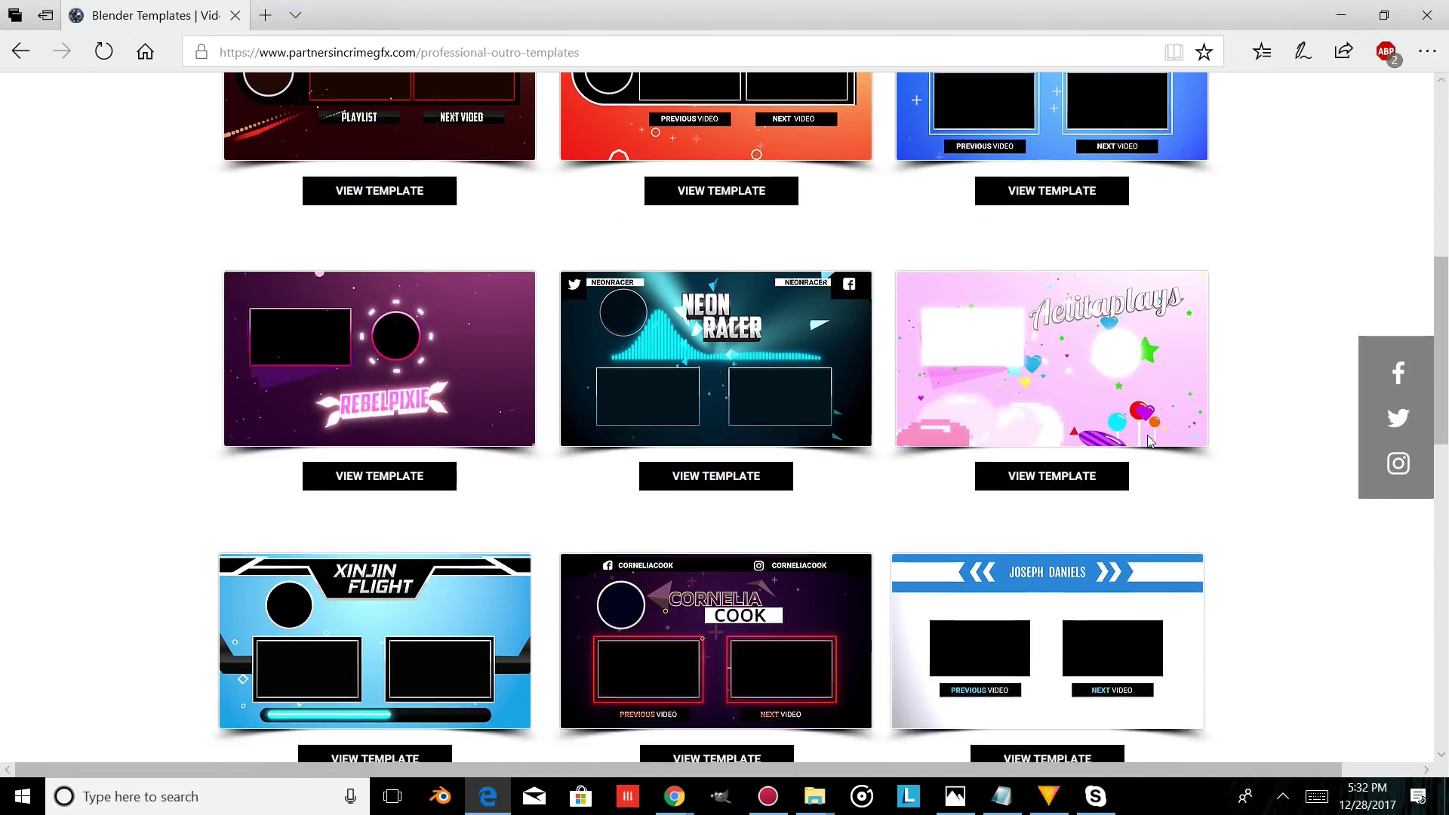
scroll(1150, 442, "down", 4)
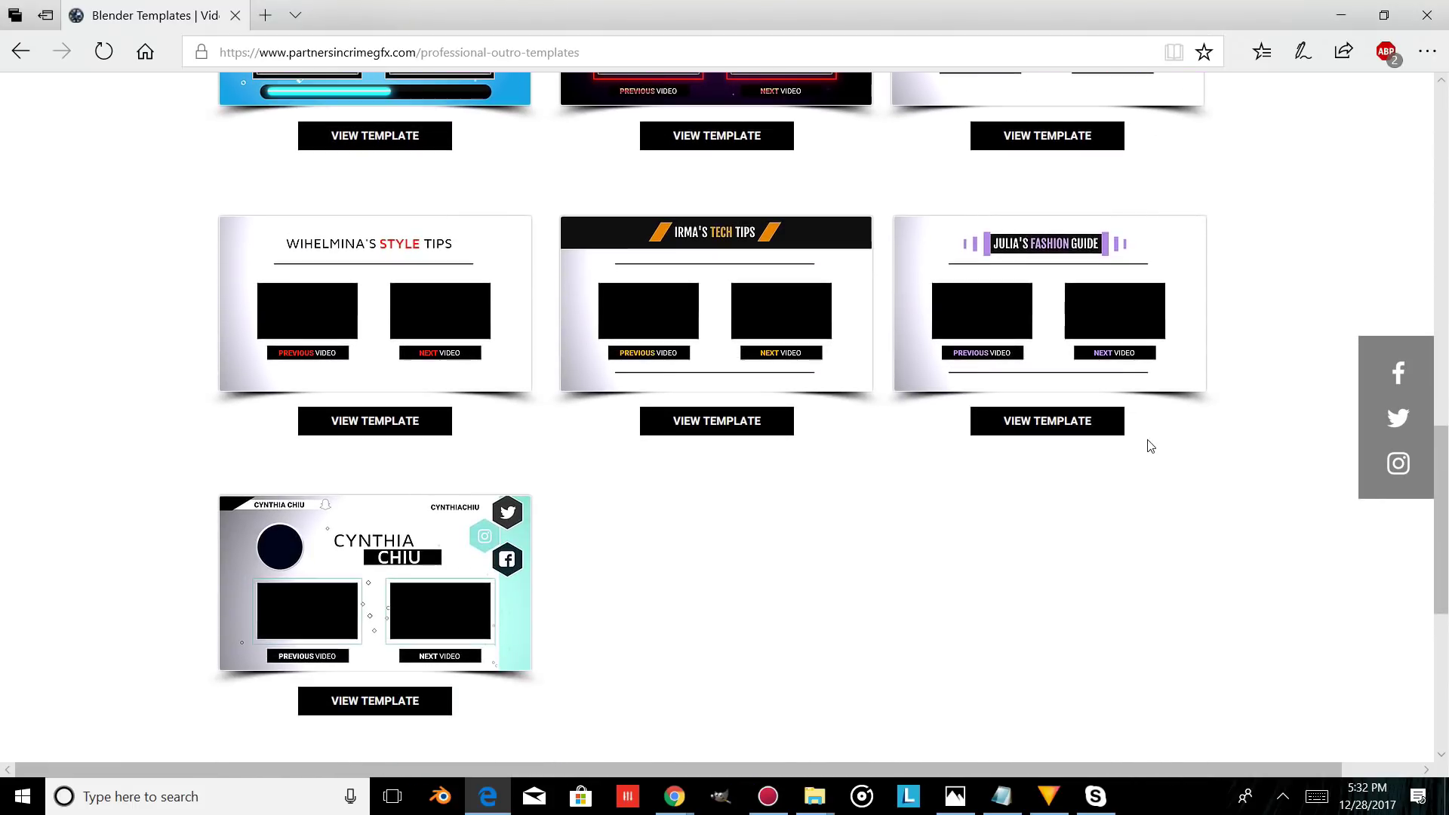
scroll(1150, 447, "up", 10)
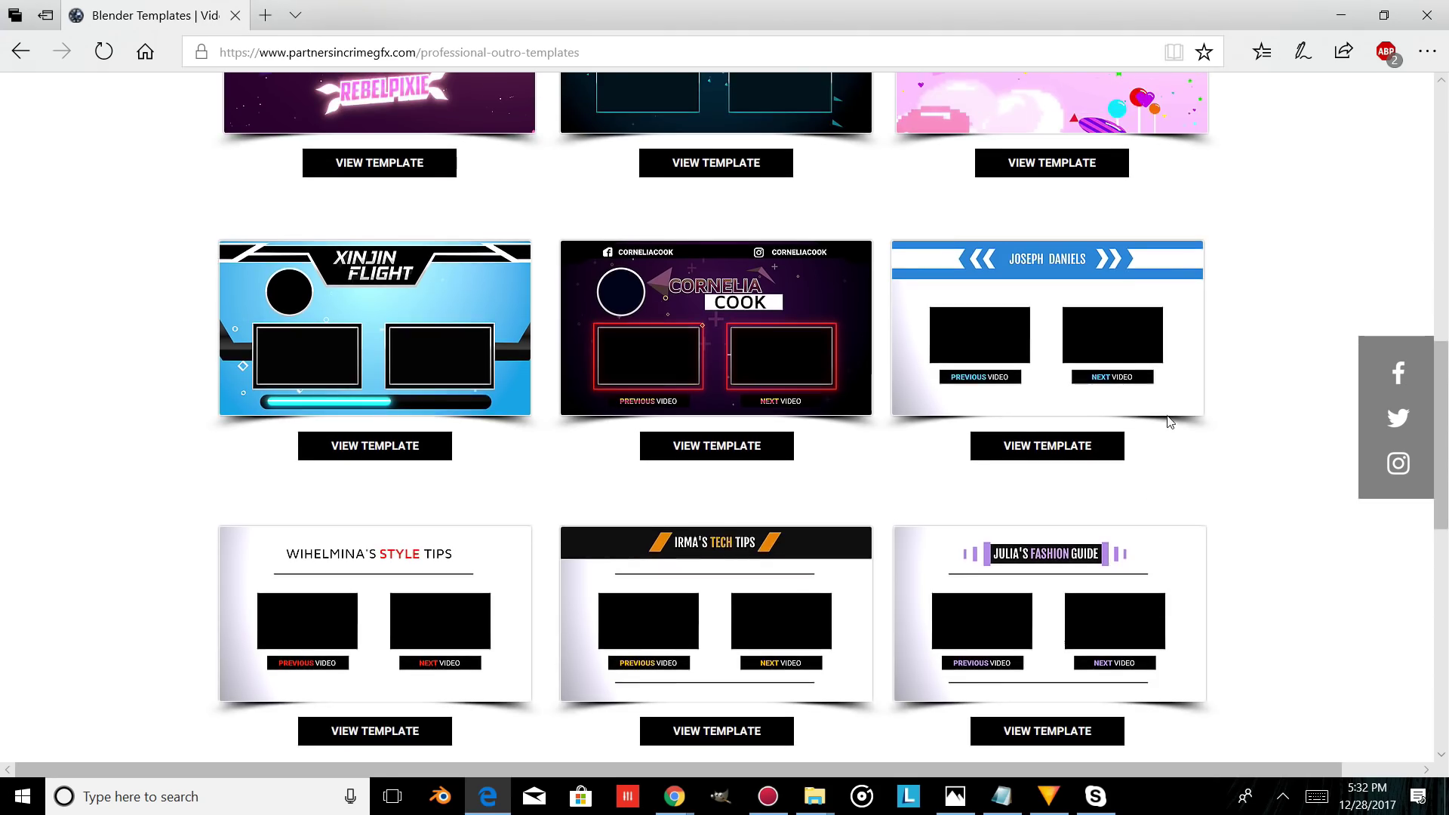
scroll(1169, 415, "up", 7)
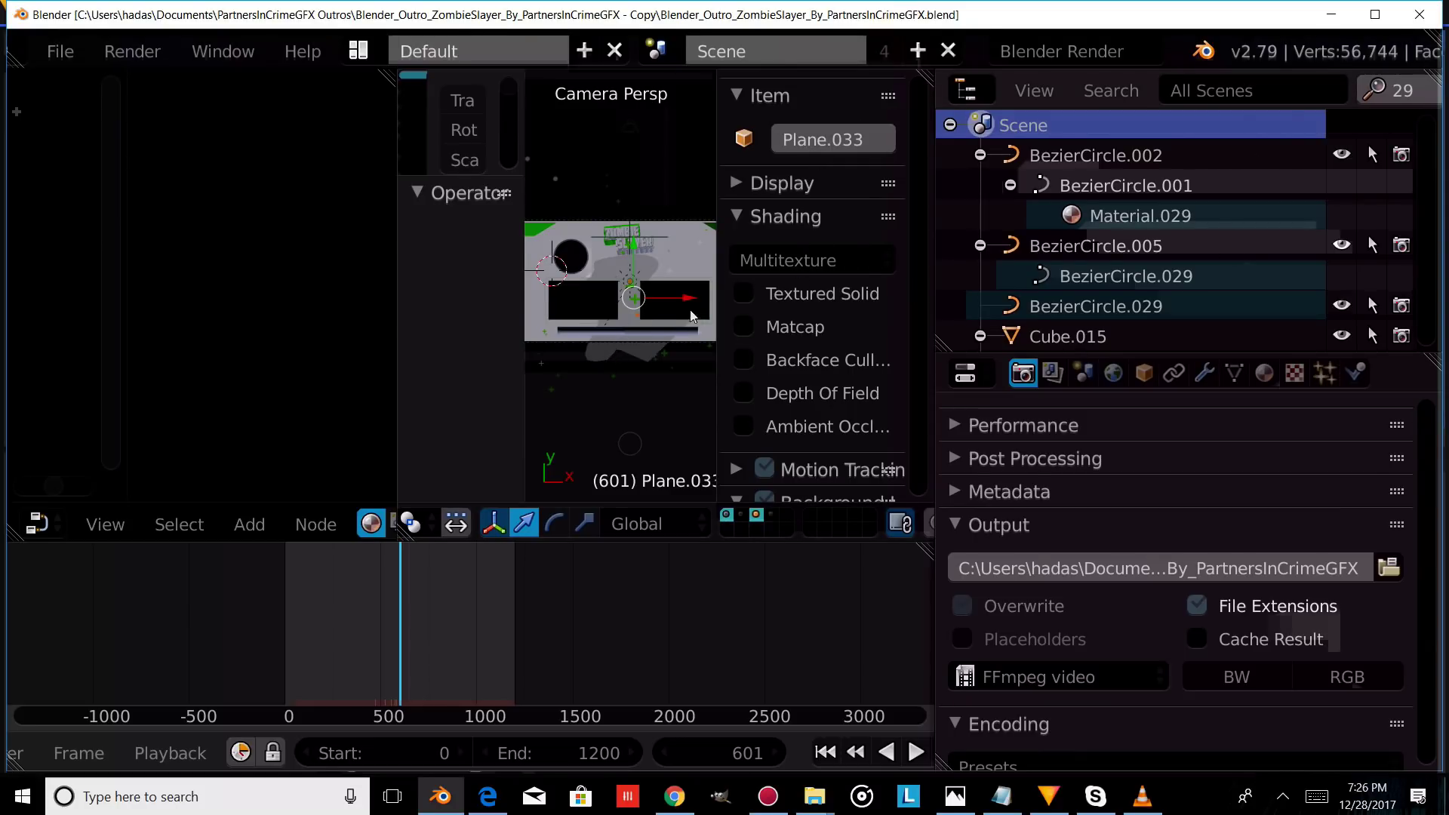
- Filter the Outliner by 'grad' and hide the GRADIENTLFB D214 plane
left_click(1400, 90)
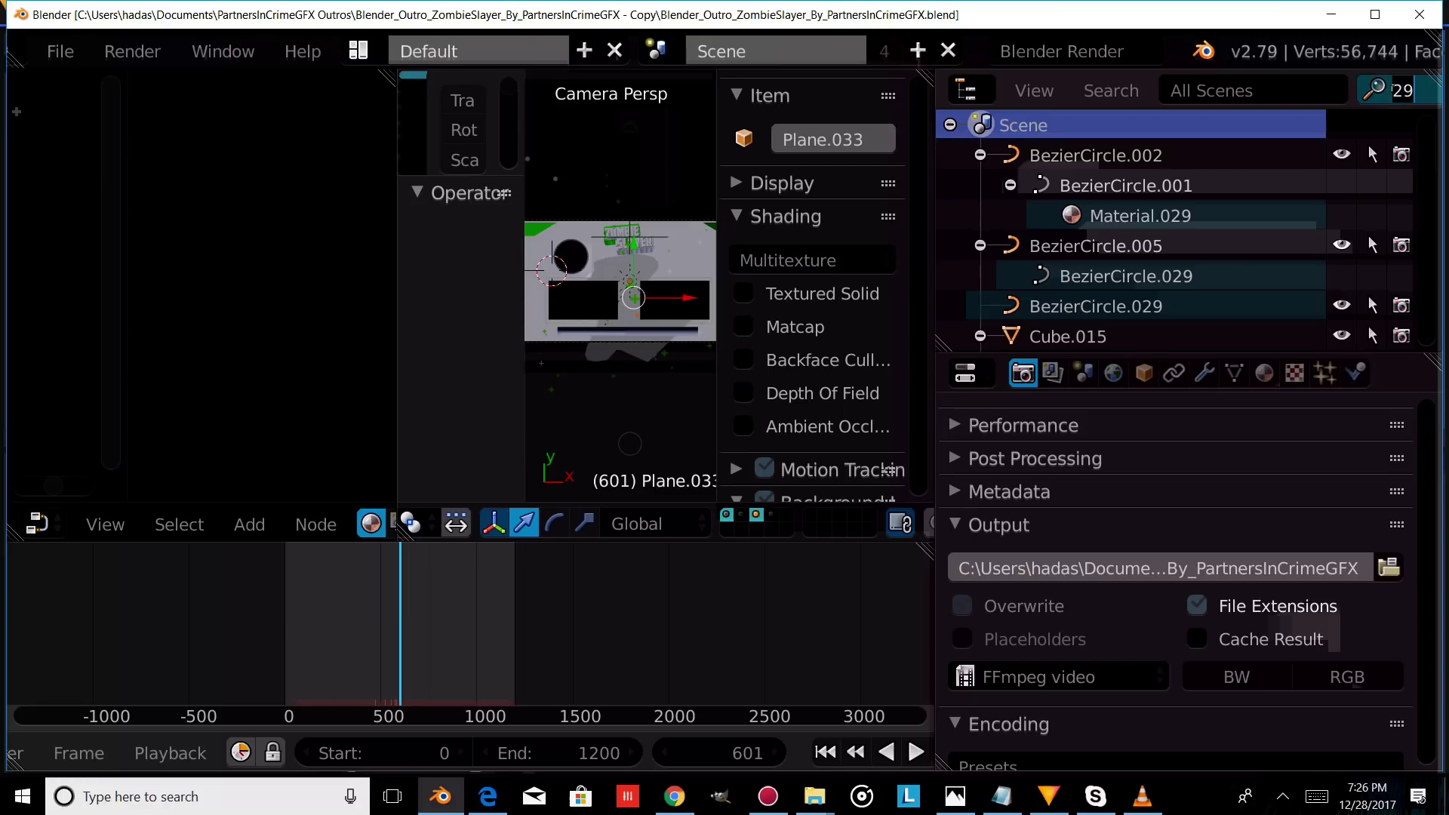
type("grad")
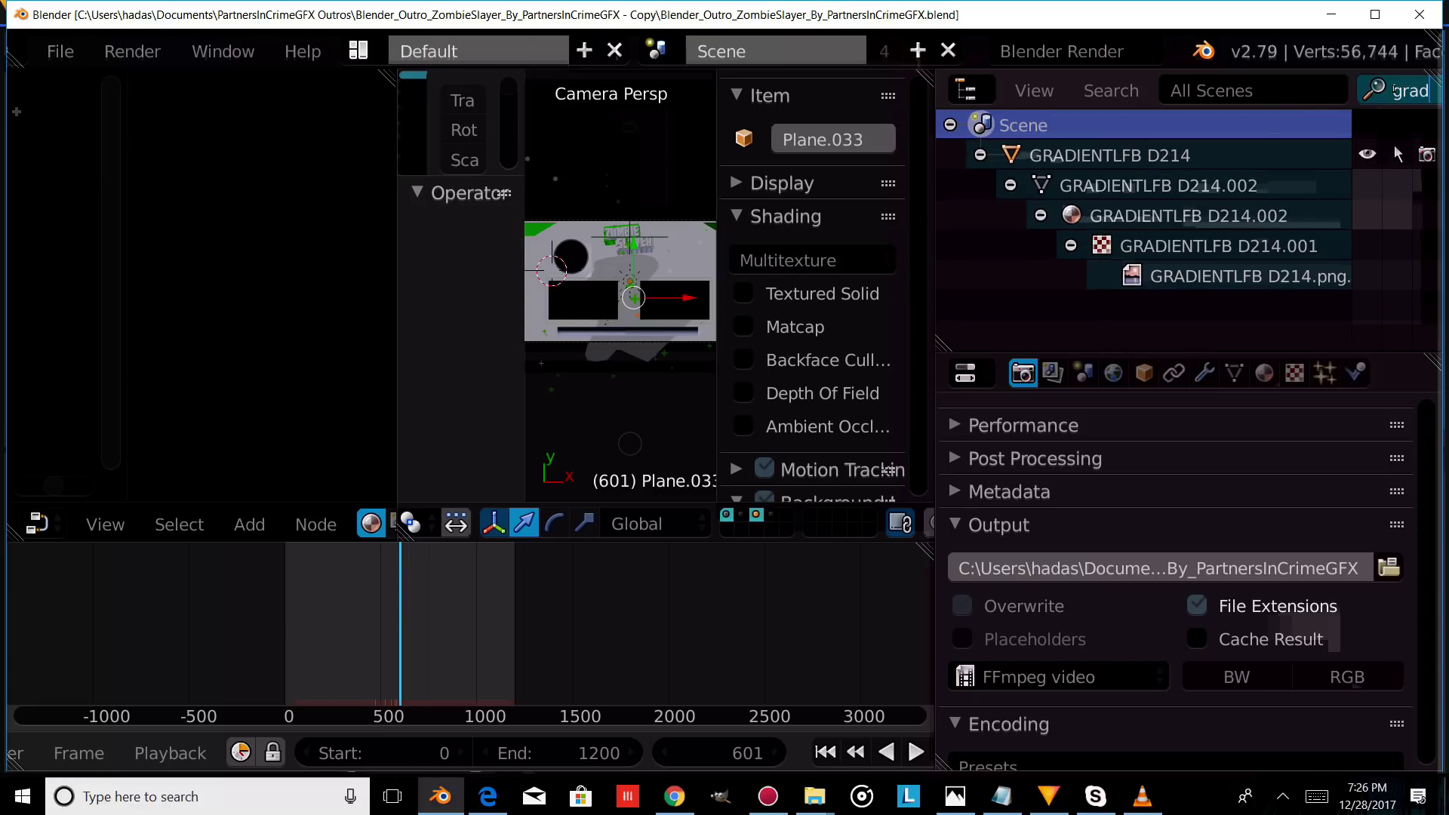
key("Return")
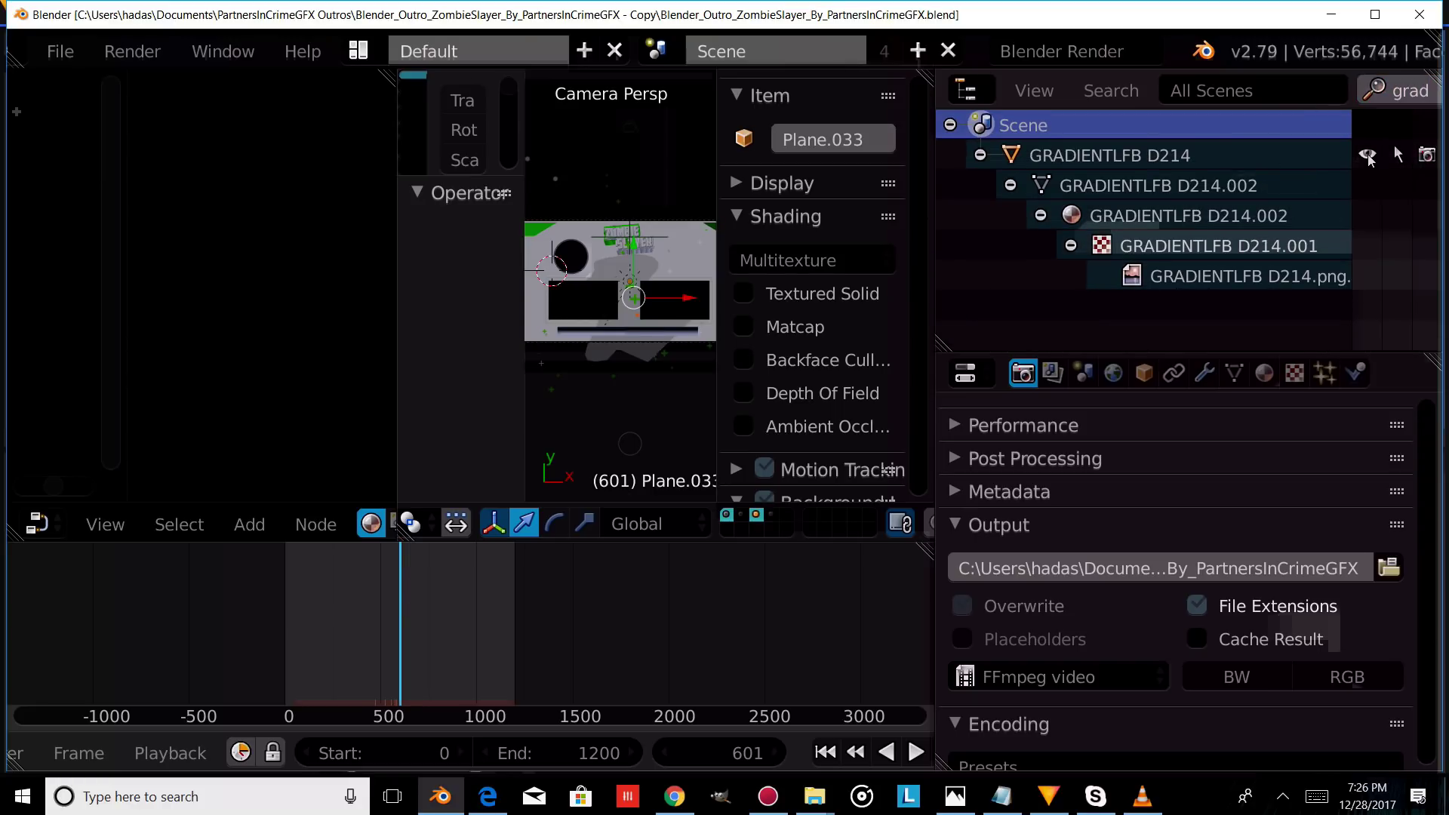
left_click(1368, 155)
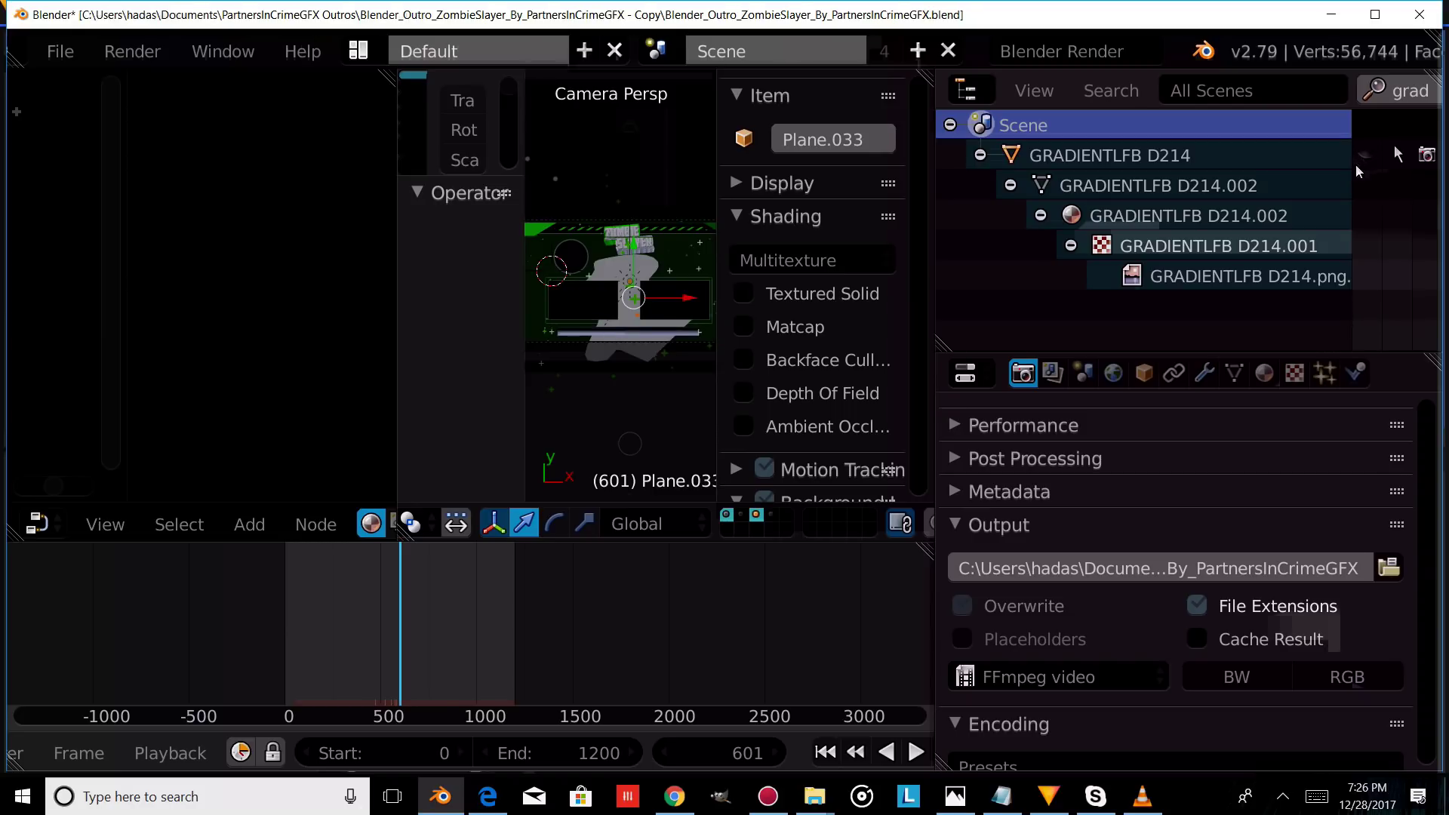
- Select Plane.000 and inspect its material settings
right_click(688, 261)
left_click(1265, 373)
scroll(1177, 566, "down", 10)
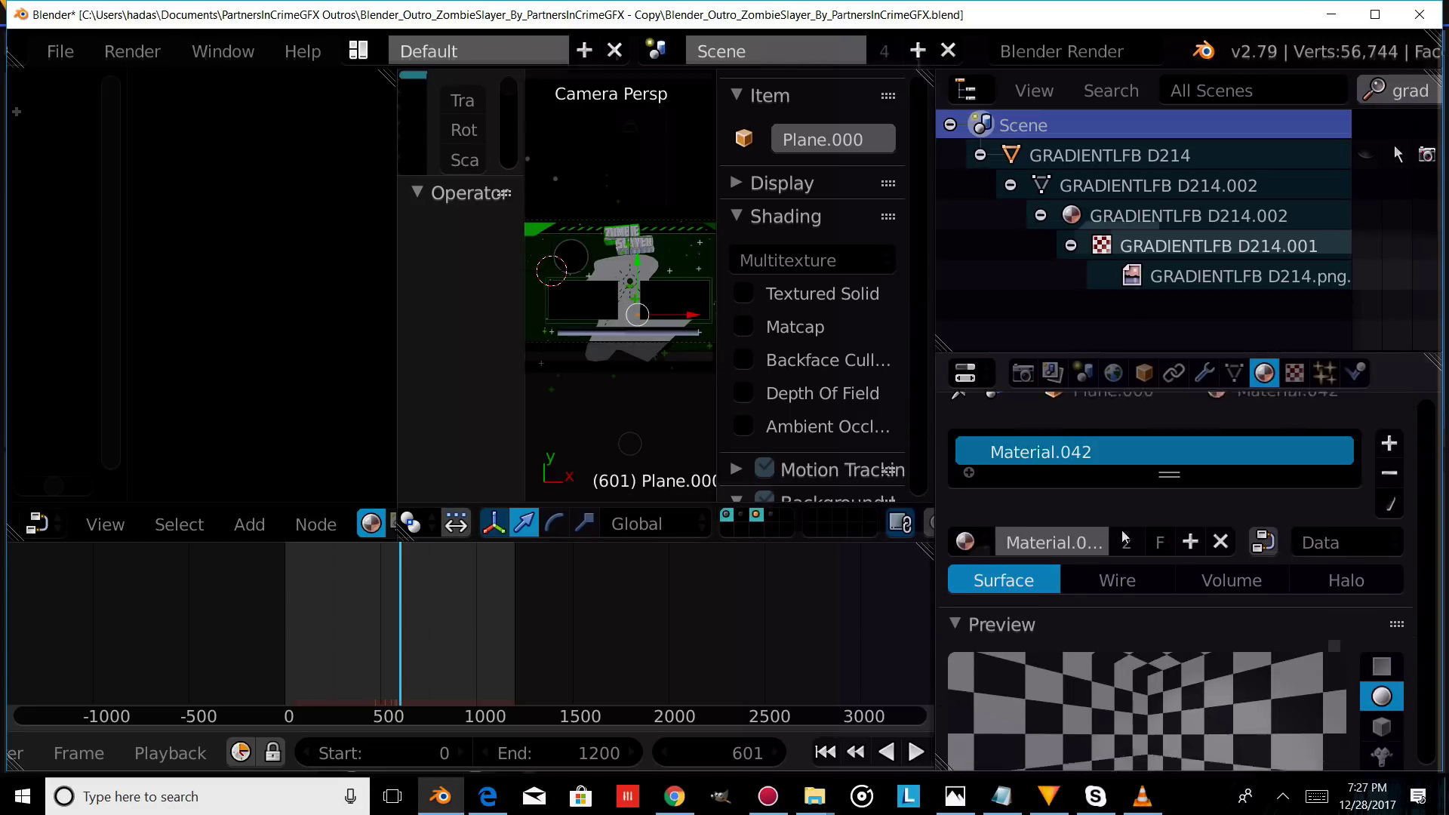
scroll(664, 400, "down", 1)
scroll(650, 385, "up", 2)
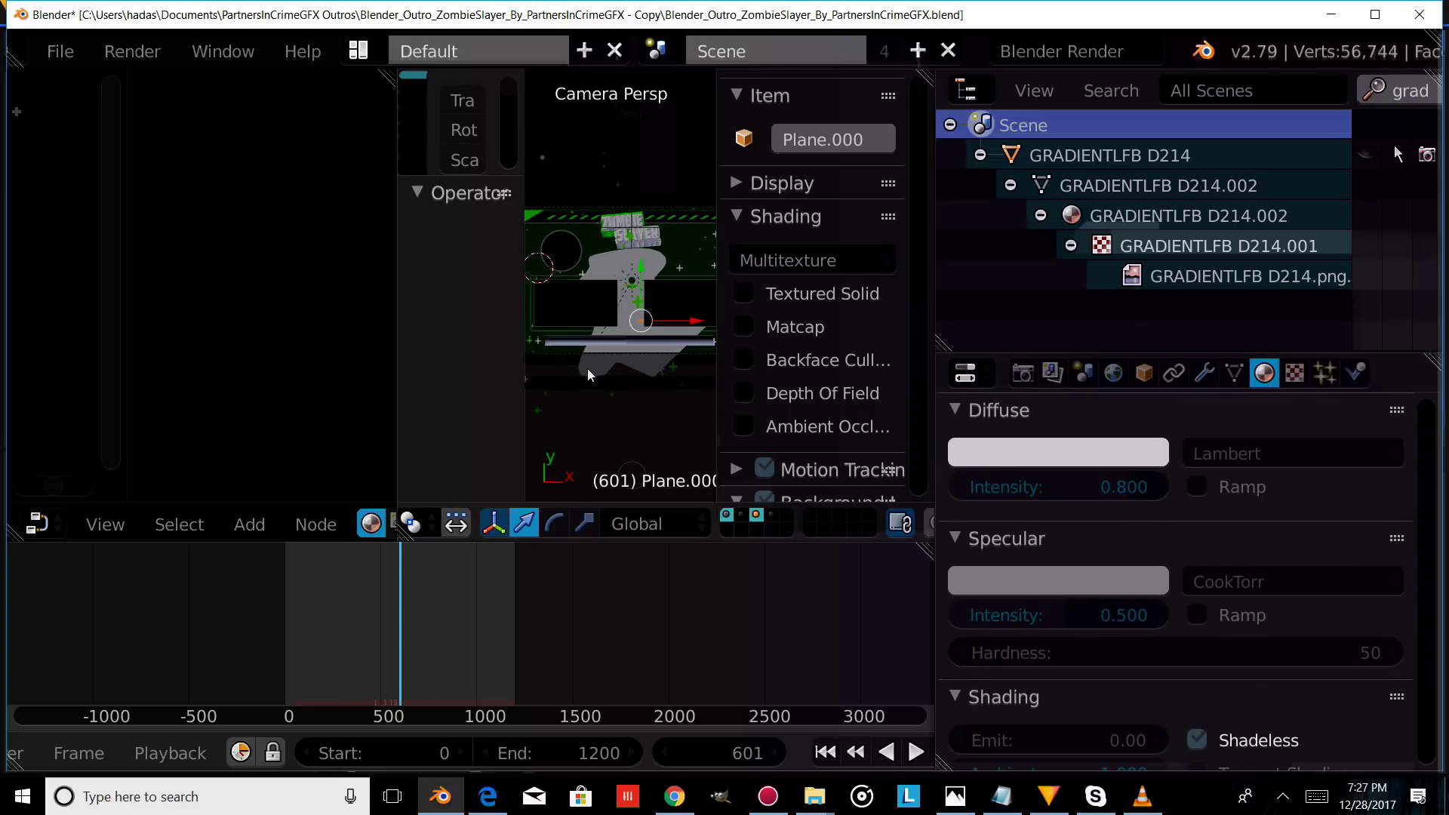
scroll(566, 360, "up", 2)
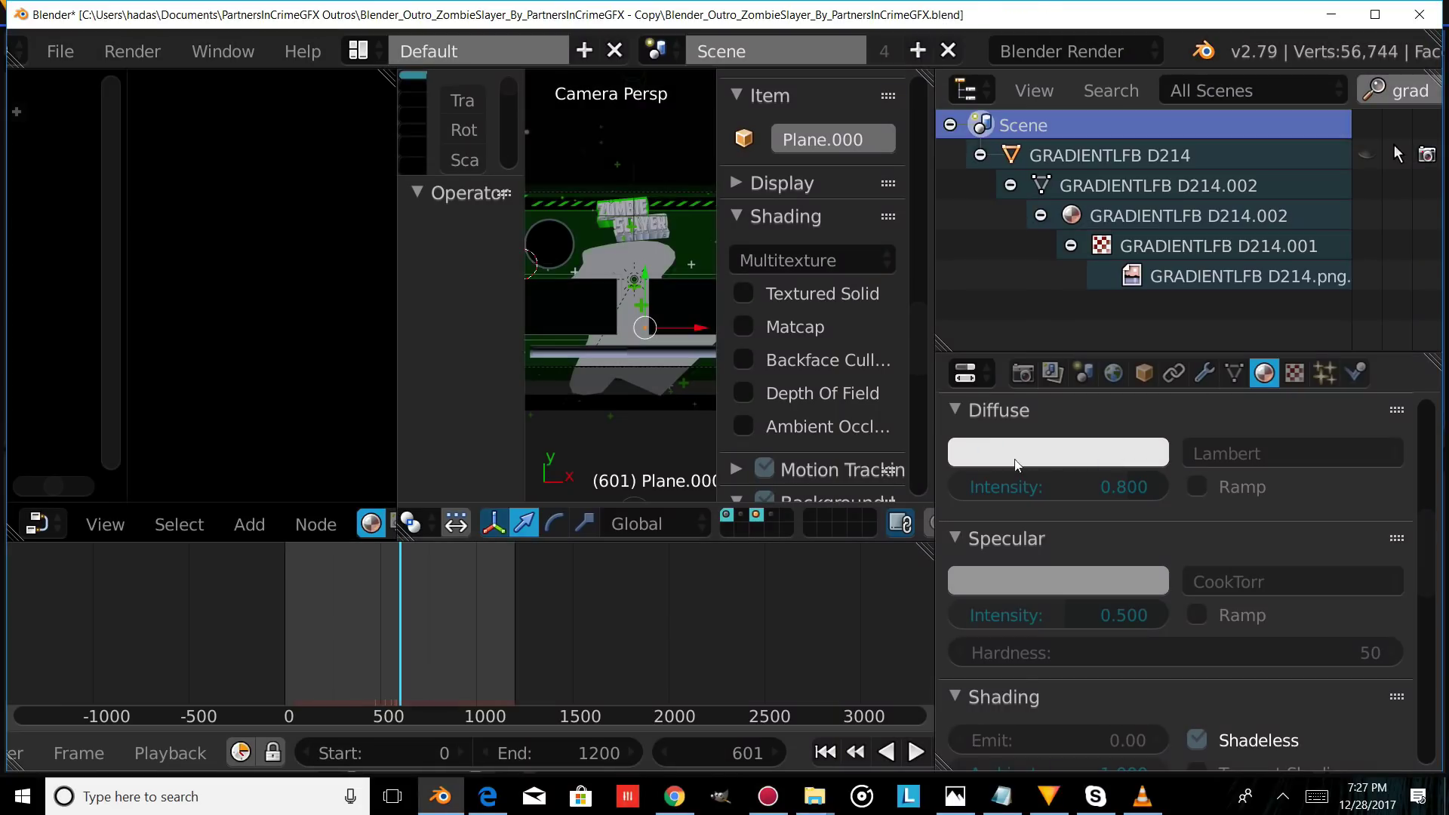
- Give Plane.012 dark red diffuse and specular colours
right_click(664, 347)
key("g")
left_click(696, 355)
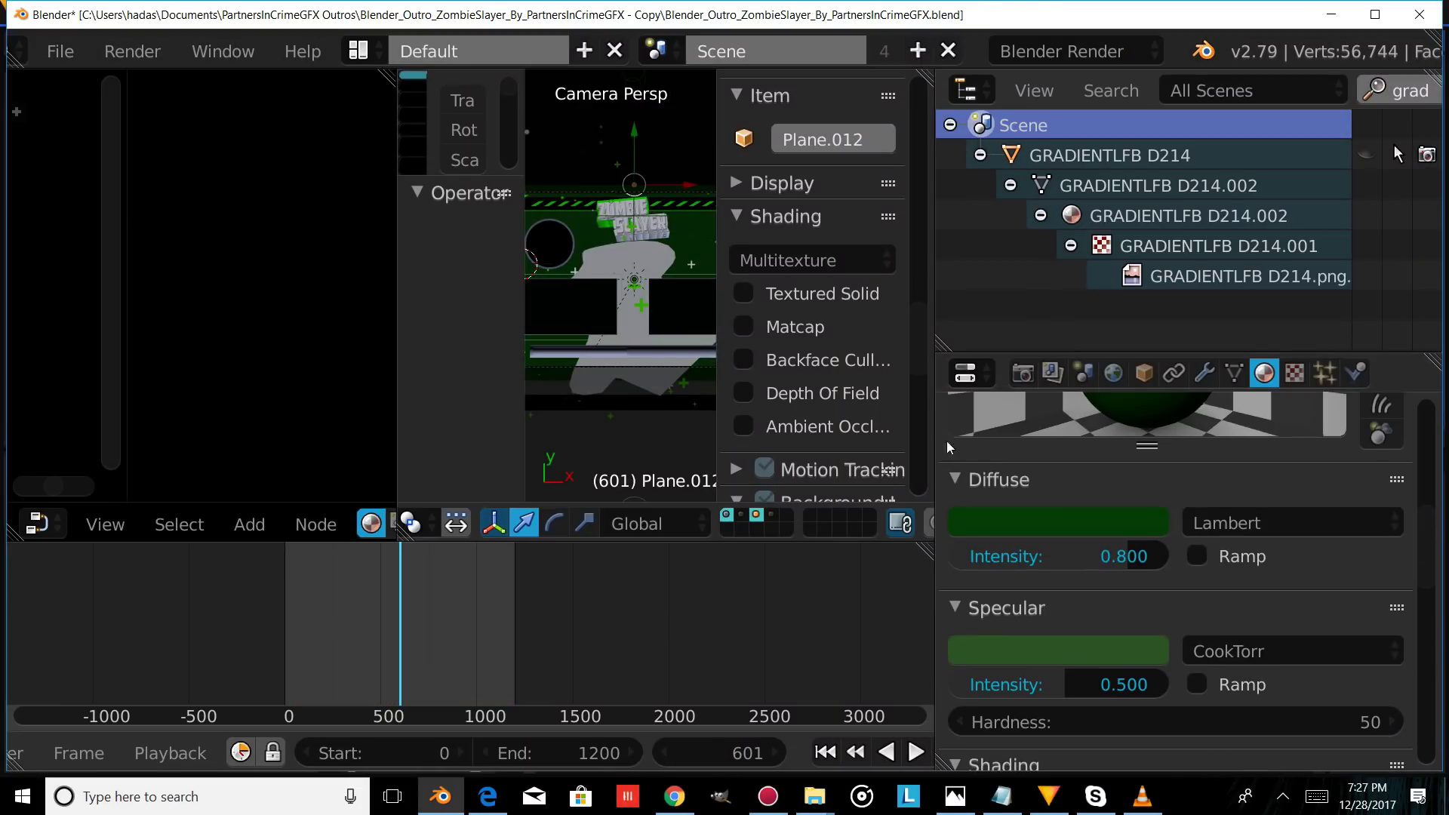
left_click(1073, 525)
left_click(1033, 341)
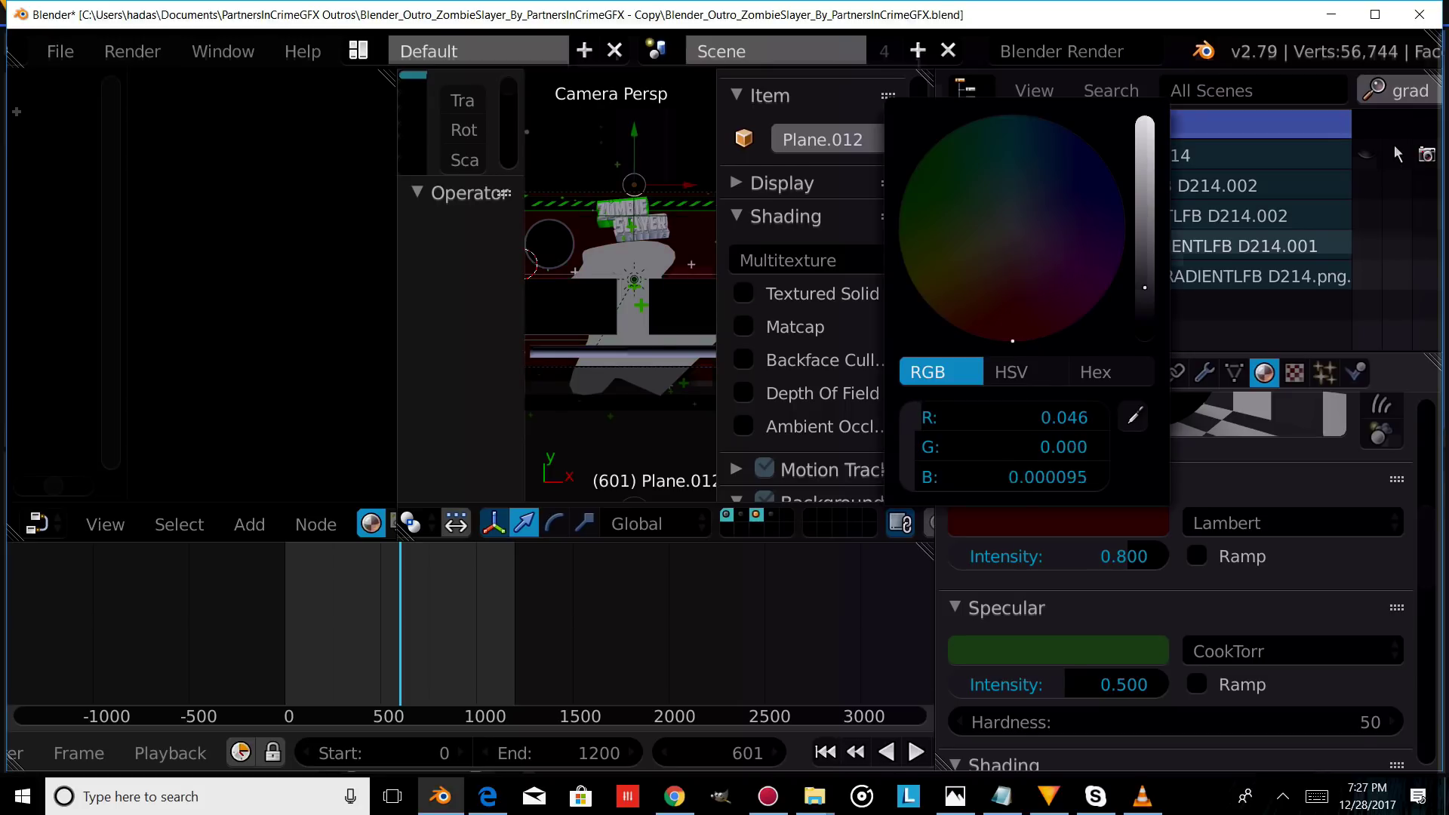
left_click(1079, 661)
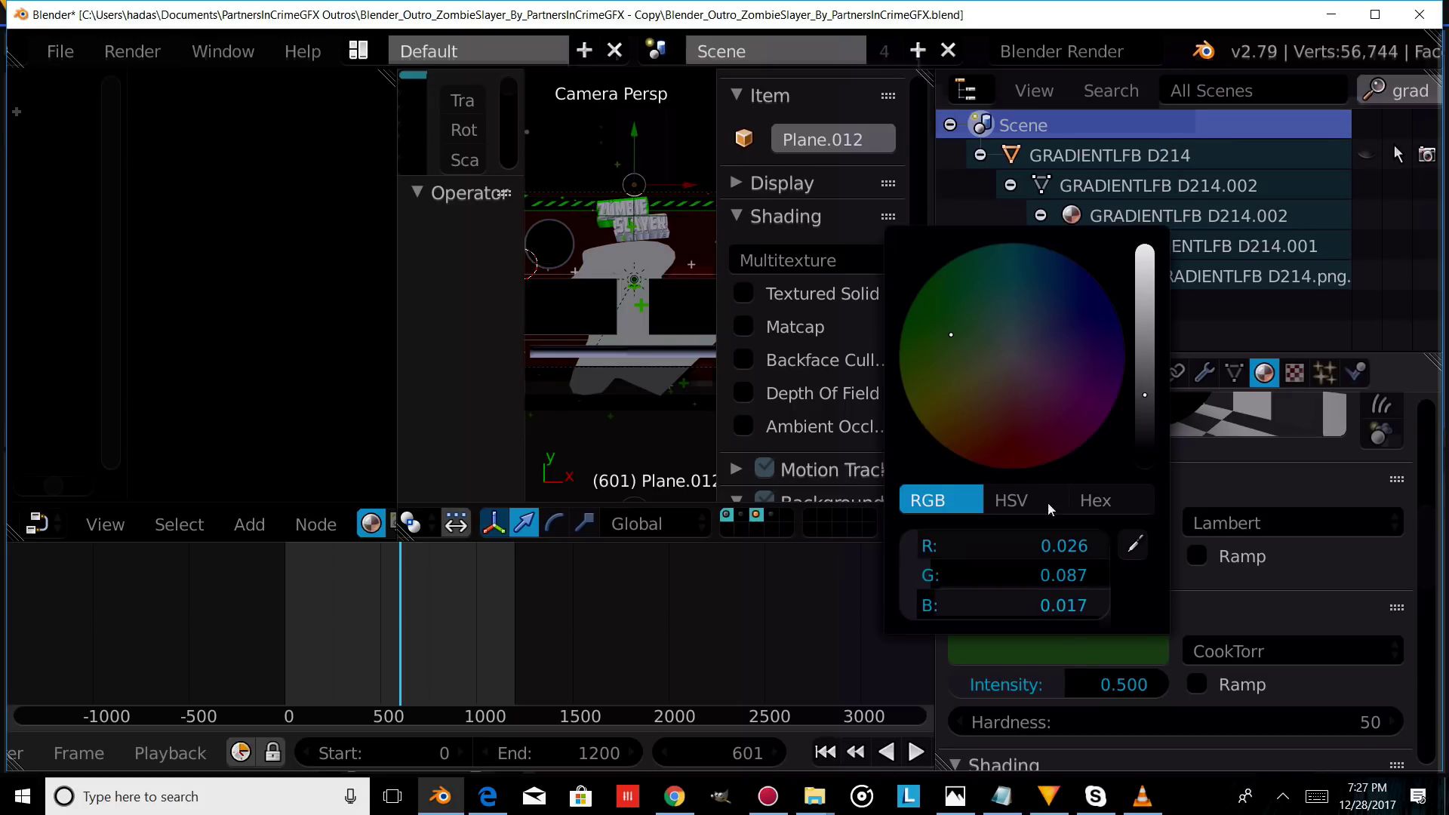
left_click(1034, 341)
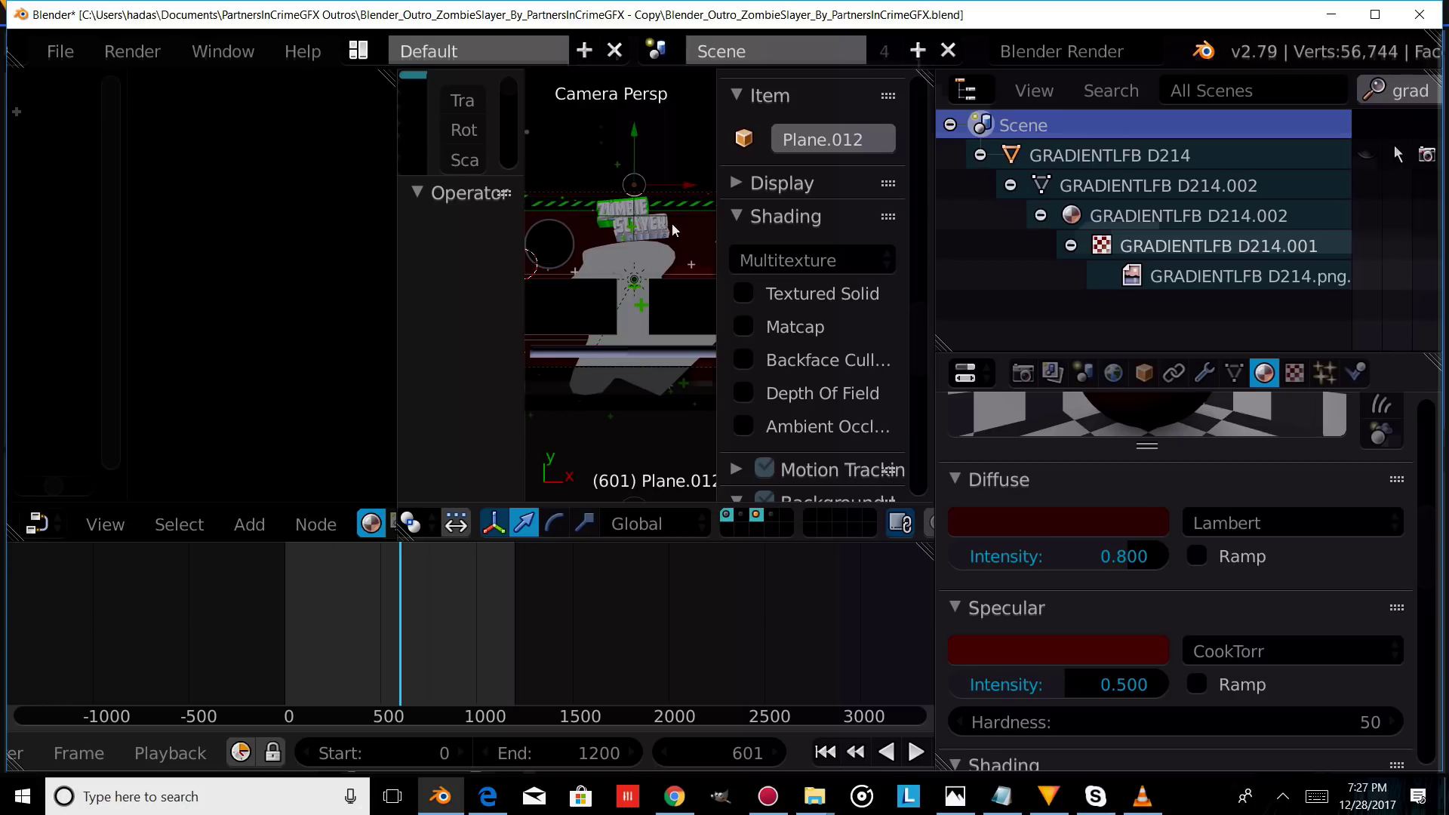
- Set Plane.009's diffuse colour to bright red and clear the 'grad' Outliner filter
right_click(665, 220)
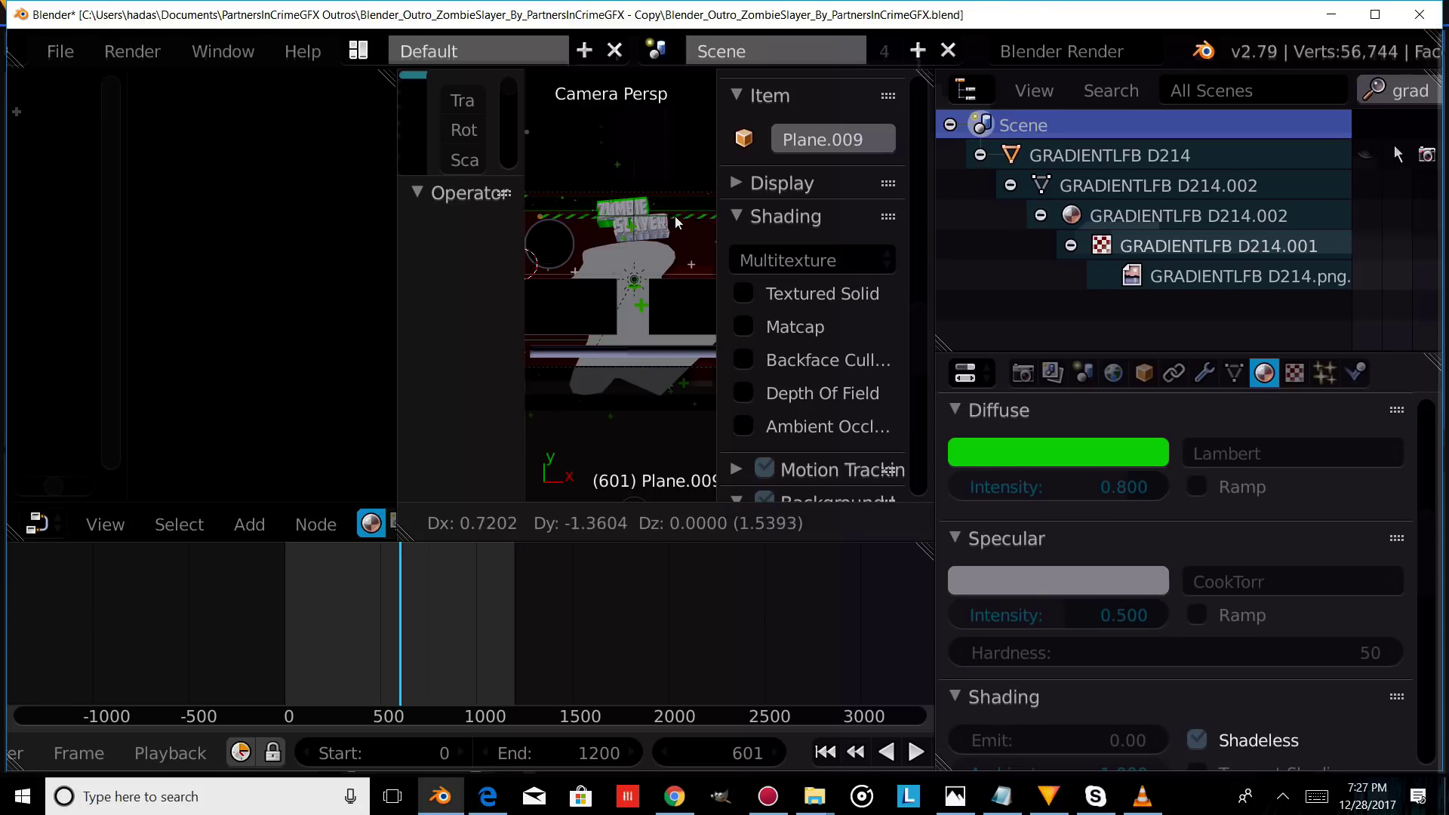
left_click(1055, 453)
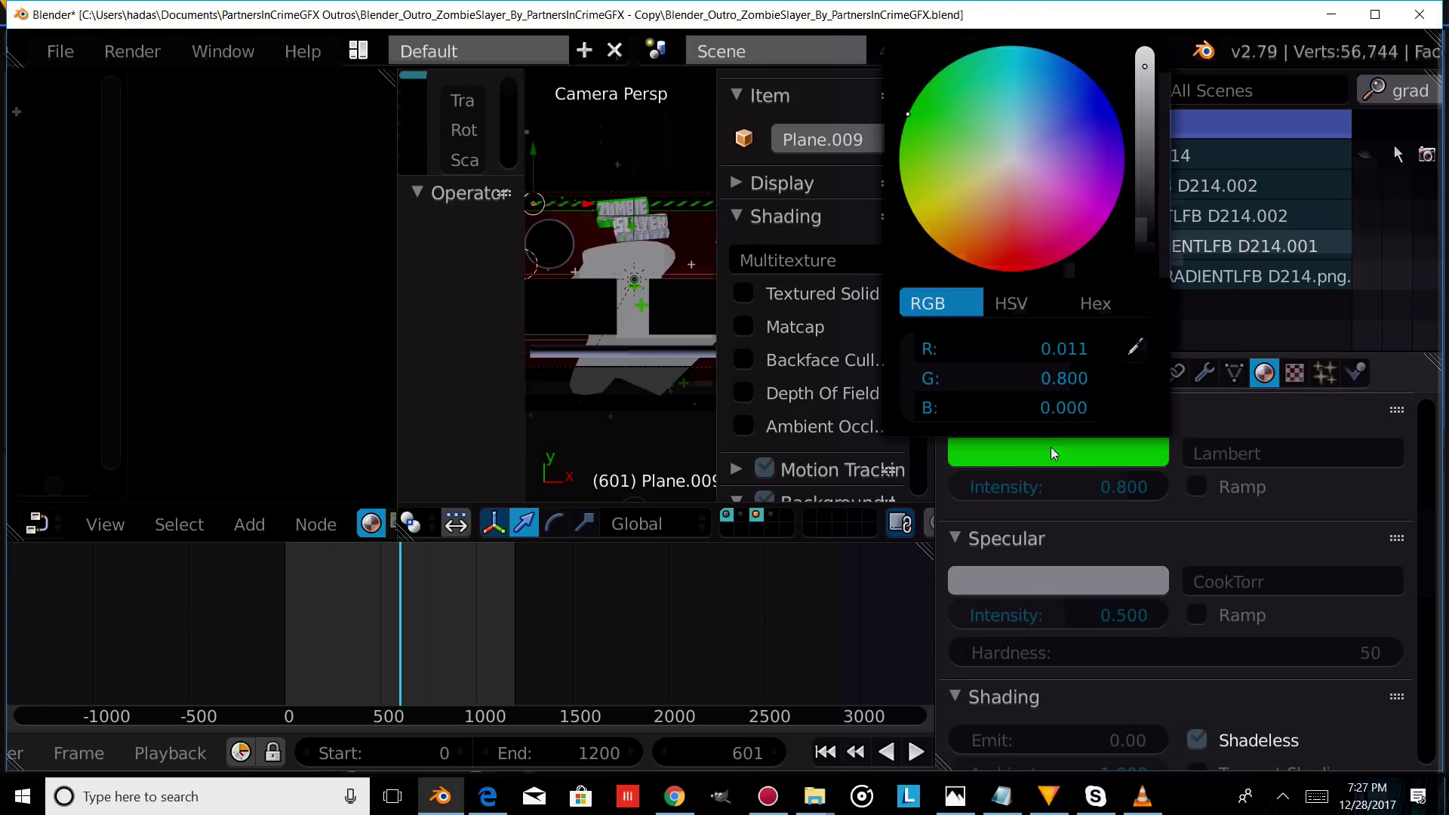
left_click(1024, 268)
scroll(603, 273, "down", 3)
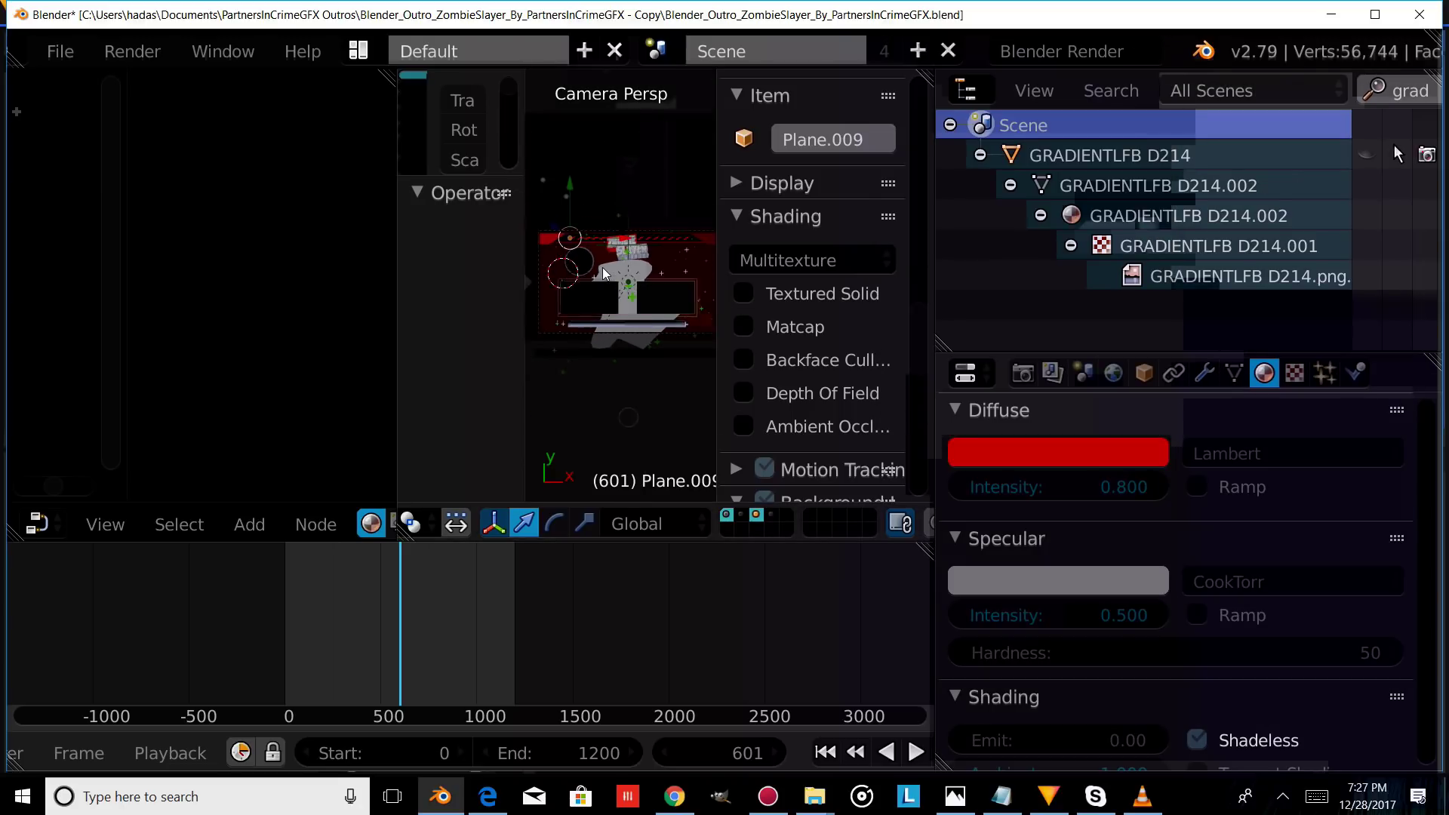
scroll(604, 273, "up", 2)
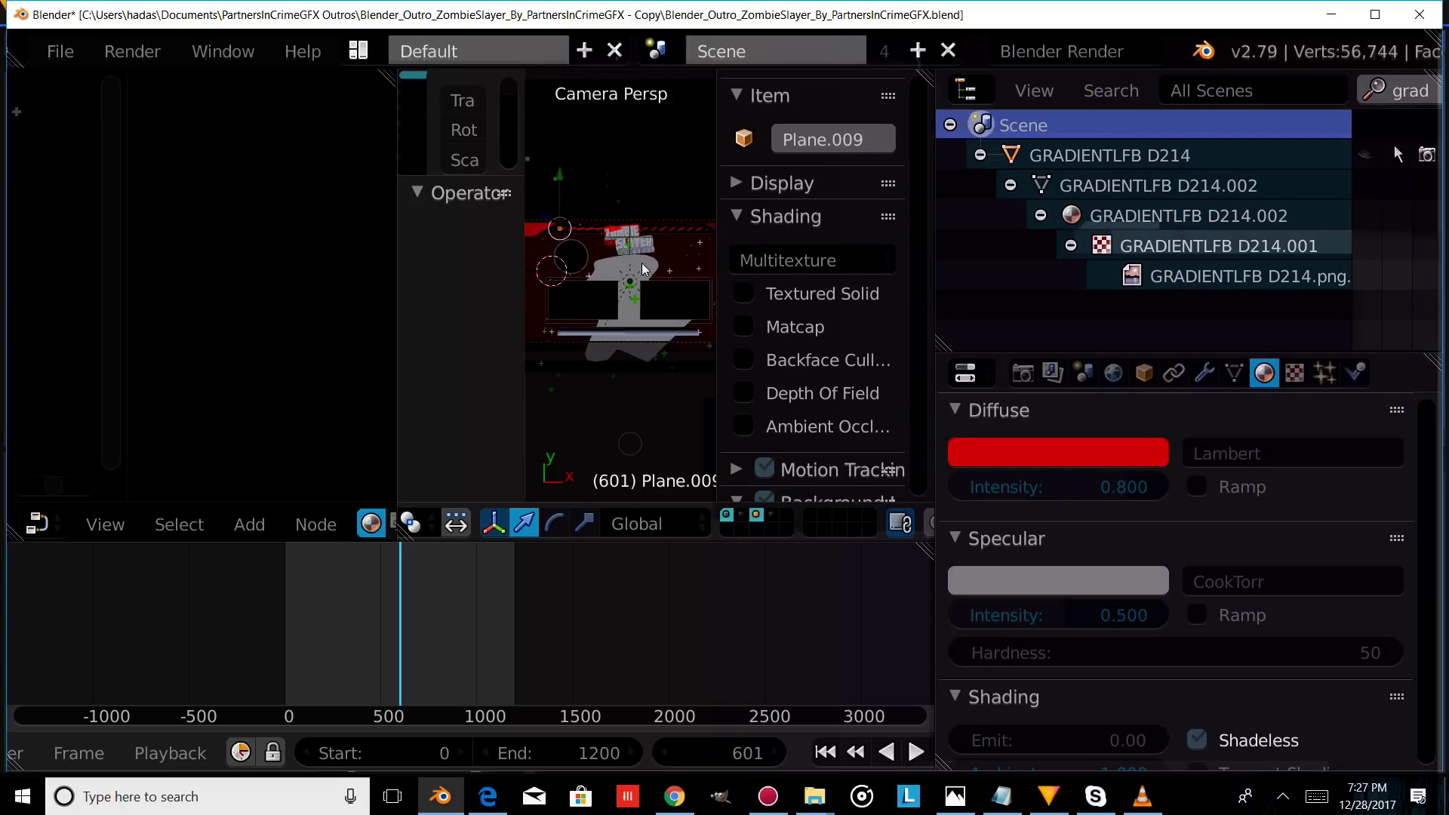
left_click(1396, 92)
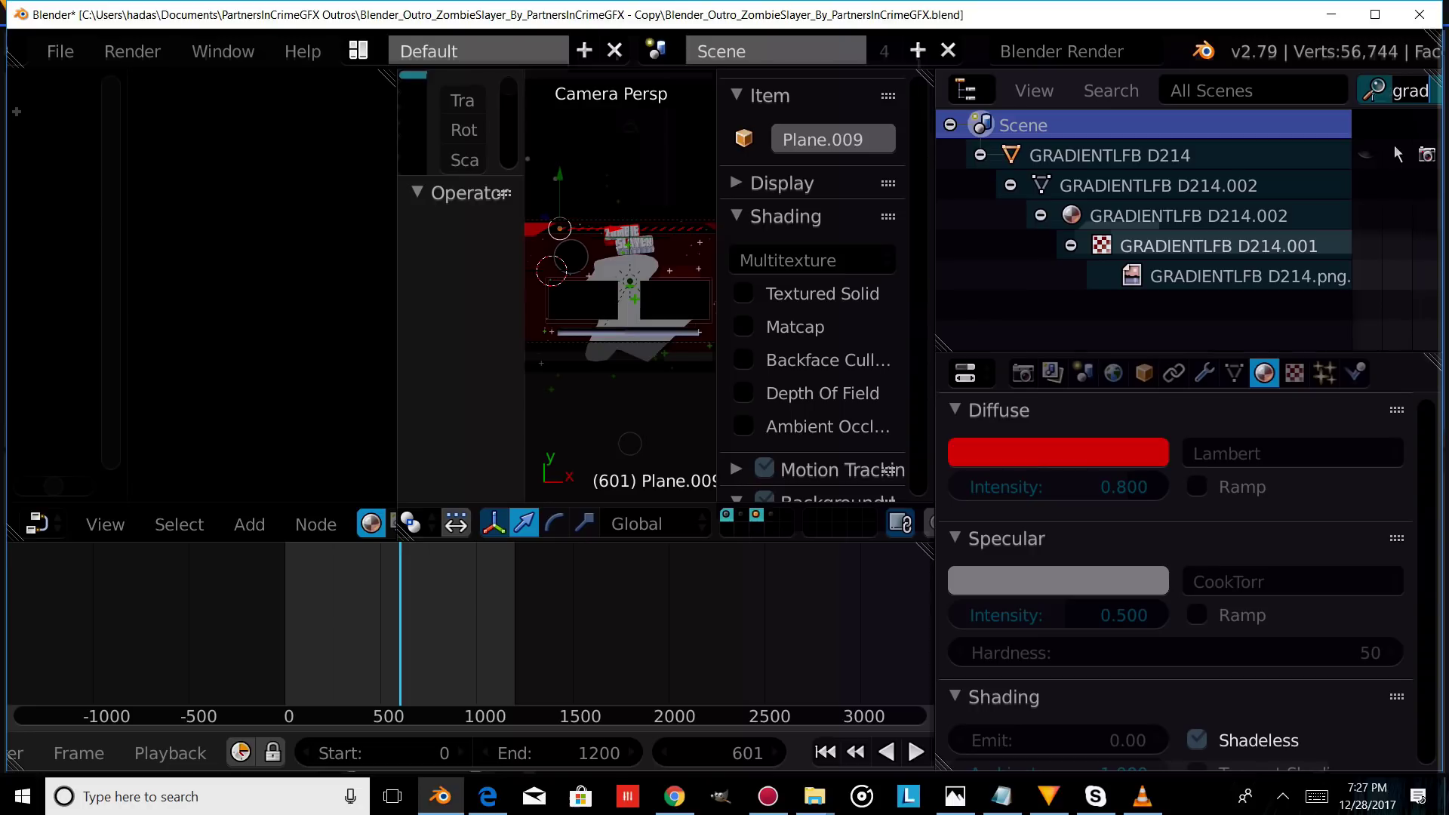
key("BackSpace")
key("BackSpace")
key("BackSpace")
key("BackSpace")
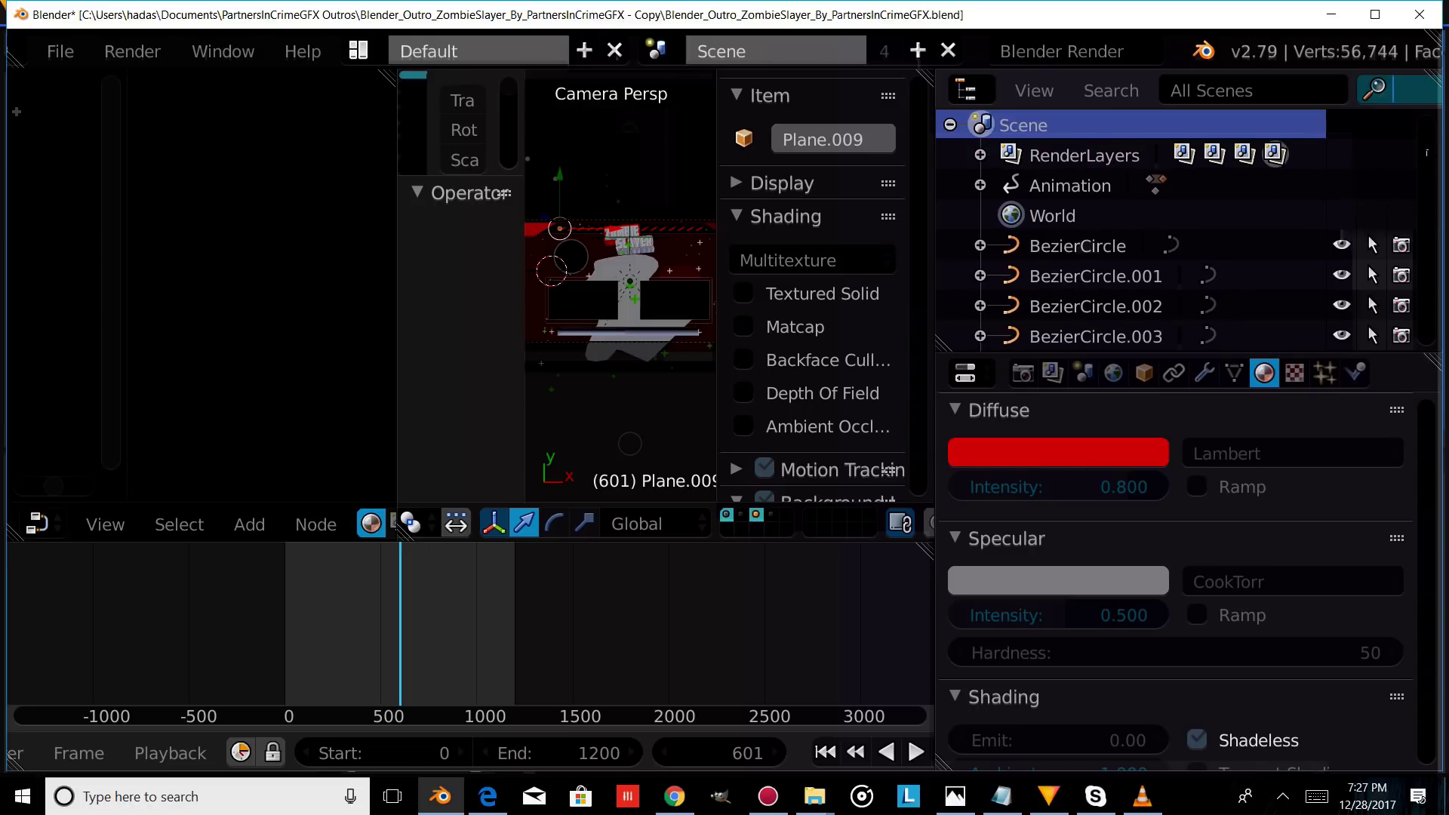
- Expand Parent Object.003 in the Outliner and select its Text.016 object
left_click_drag(1426, 136, 959, 243)
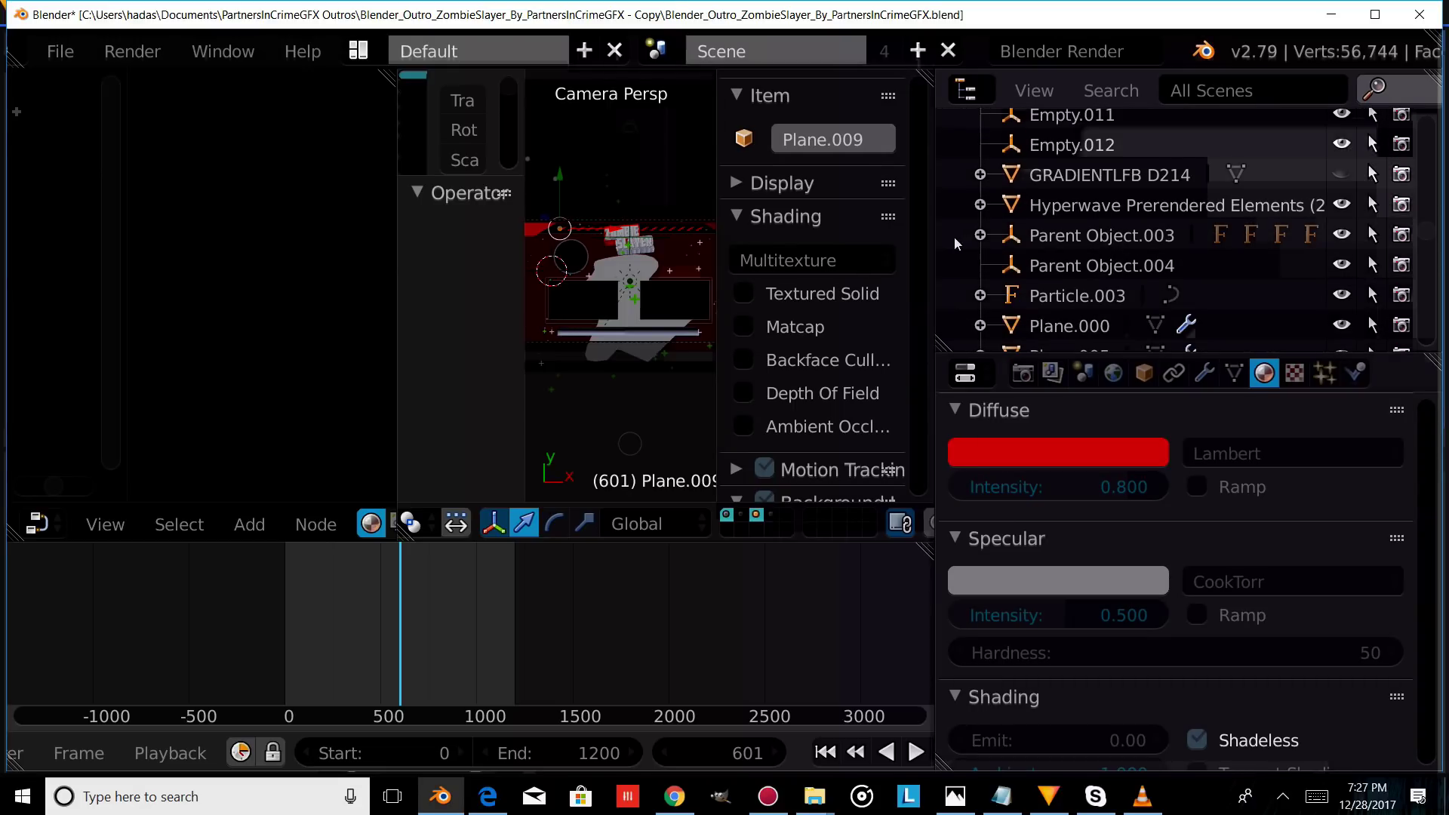
left_click(979, 235)
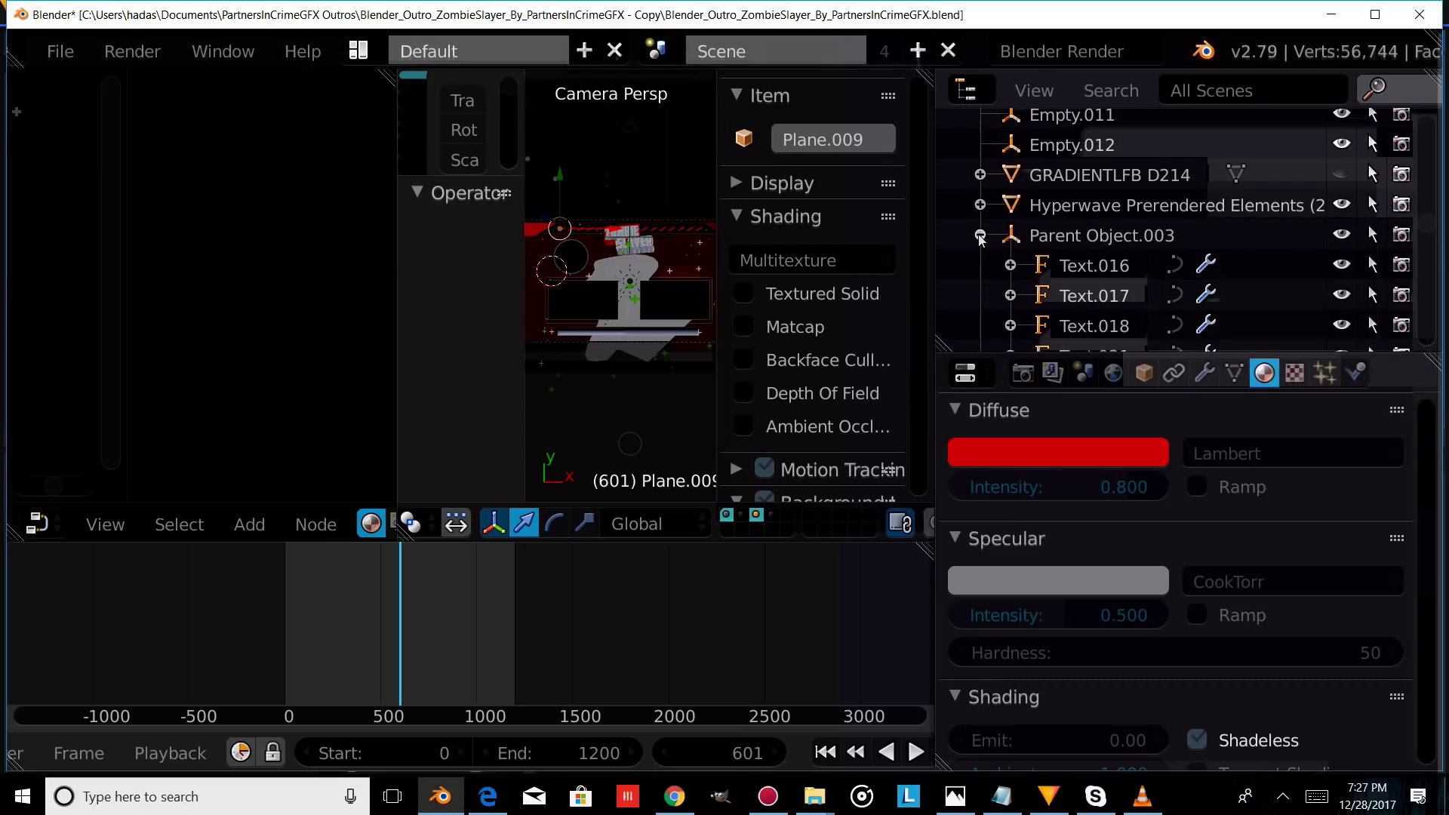
scroll(1023, 254, "down", 3)
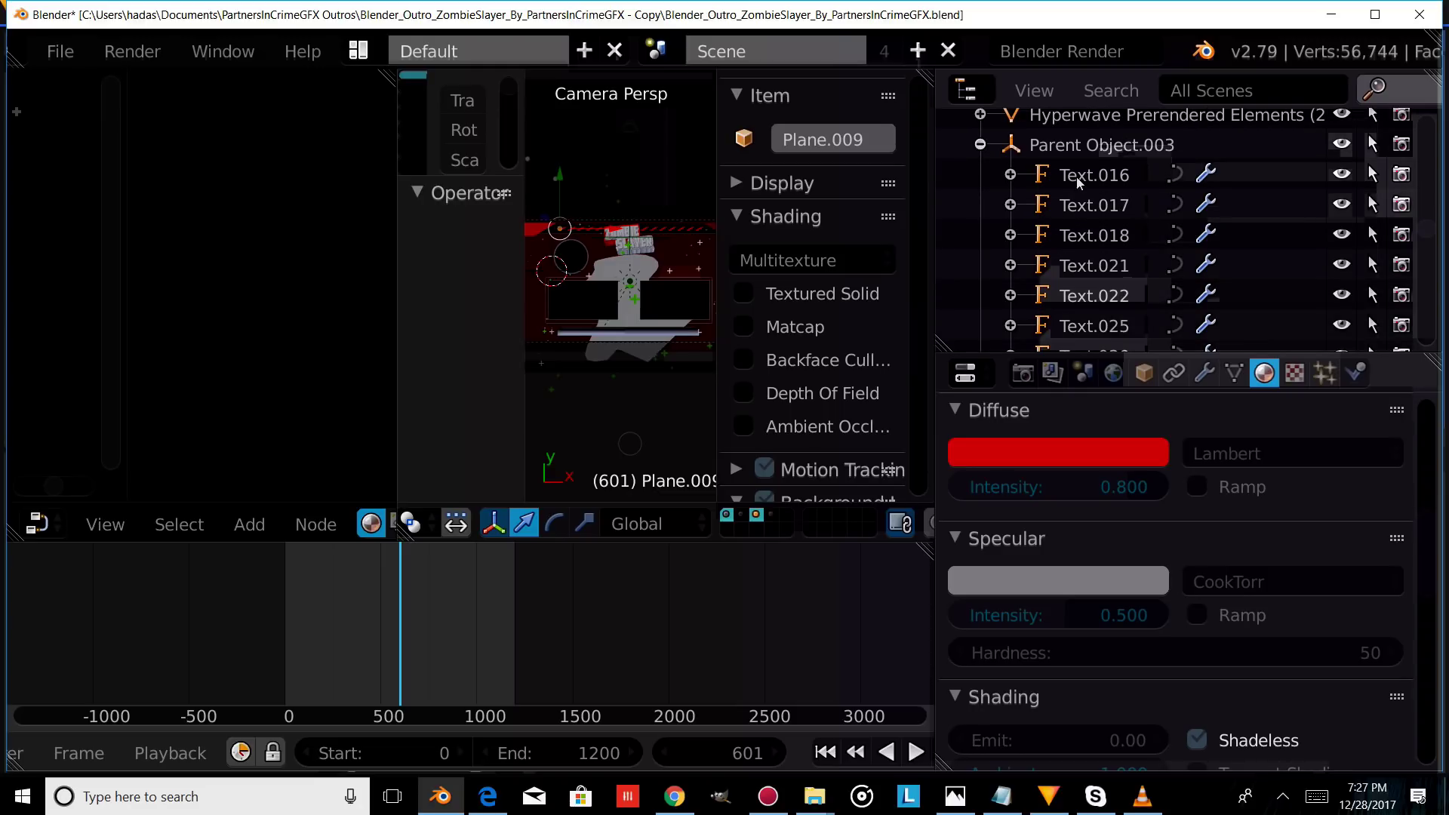
left_click(1077, 180)
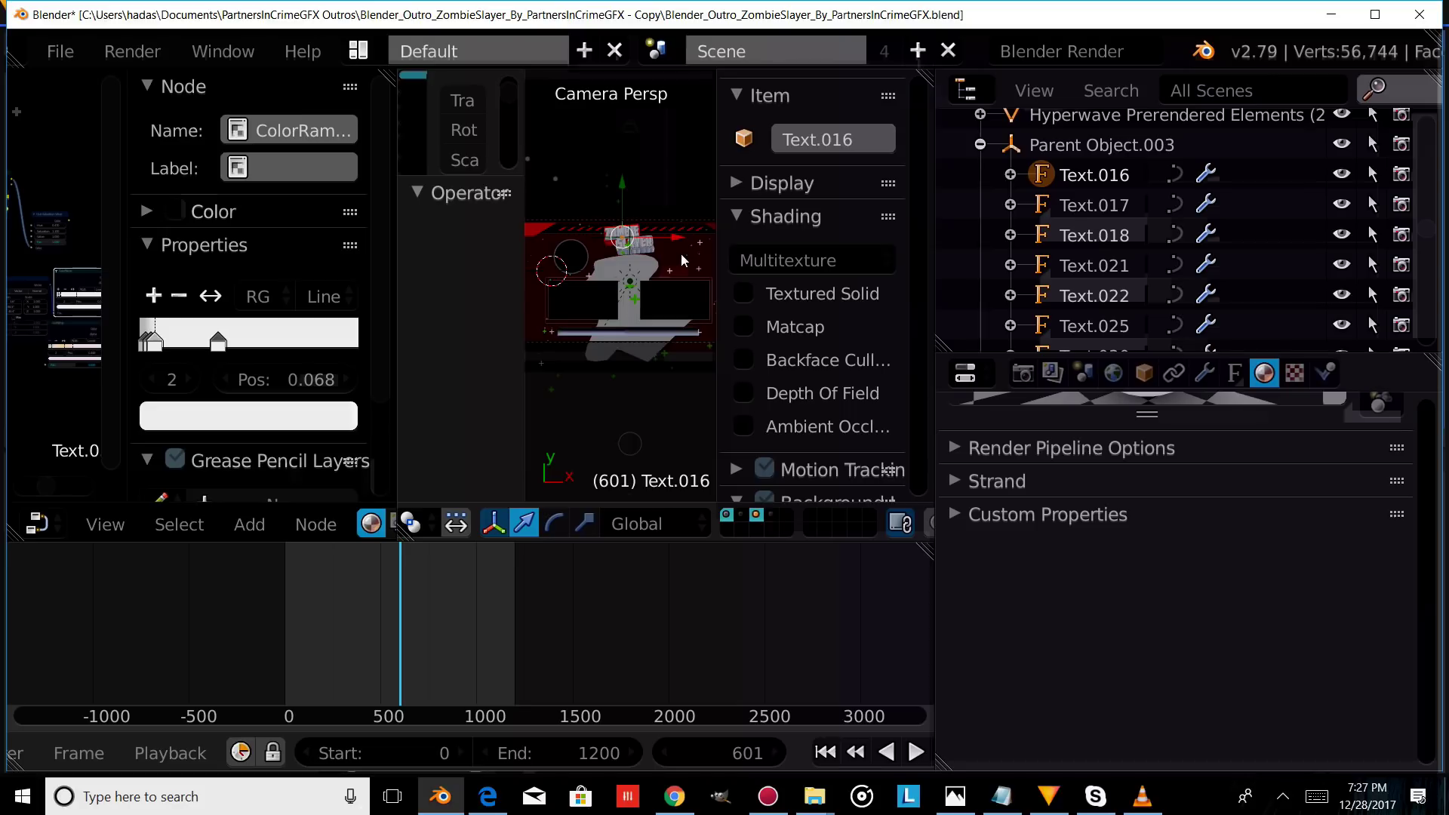
- Retype Text.016 as 'EH' and Text.017 as 'H'
key("Tab")
scroll(813, 362, "down", 10)
key("BackSpace")
key("BackSpace")
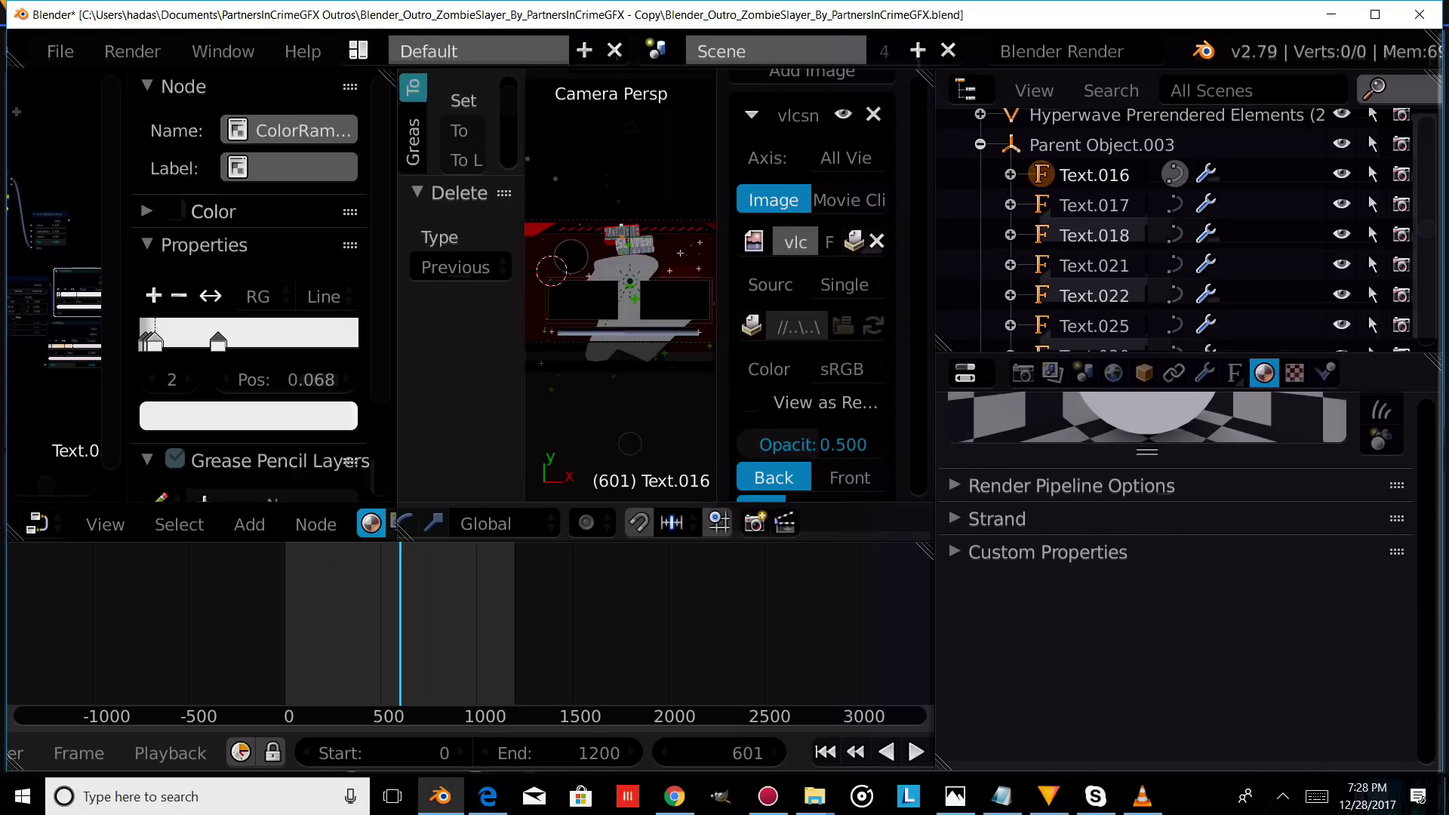
type("E")
type("H")
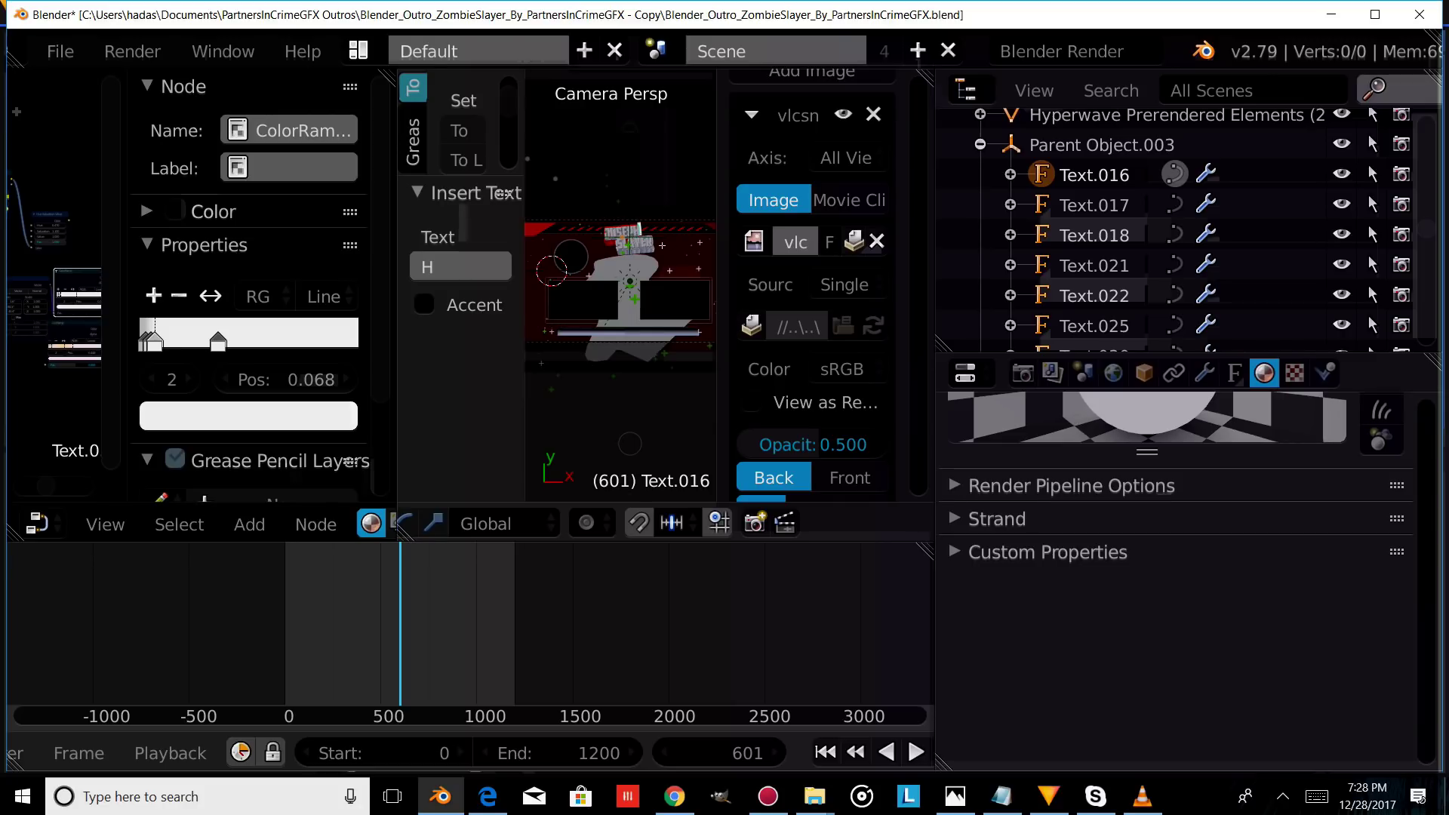
key("Tab")
left_click(1104, 204)
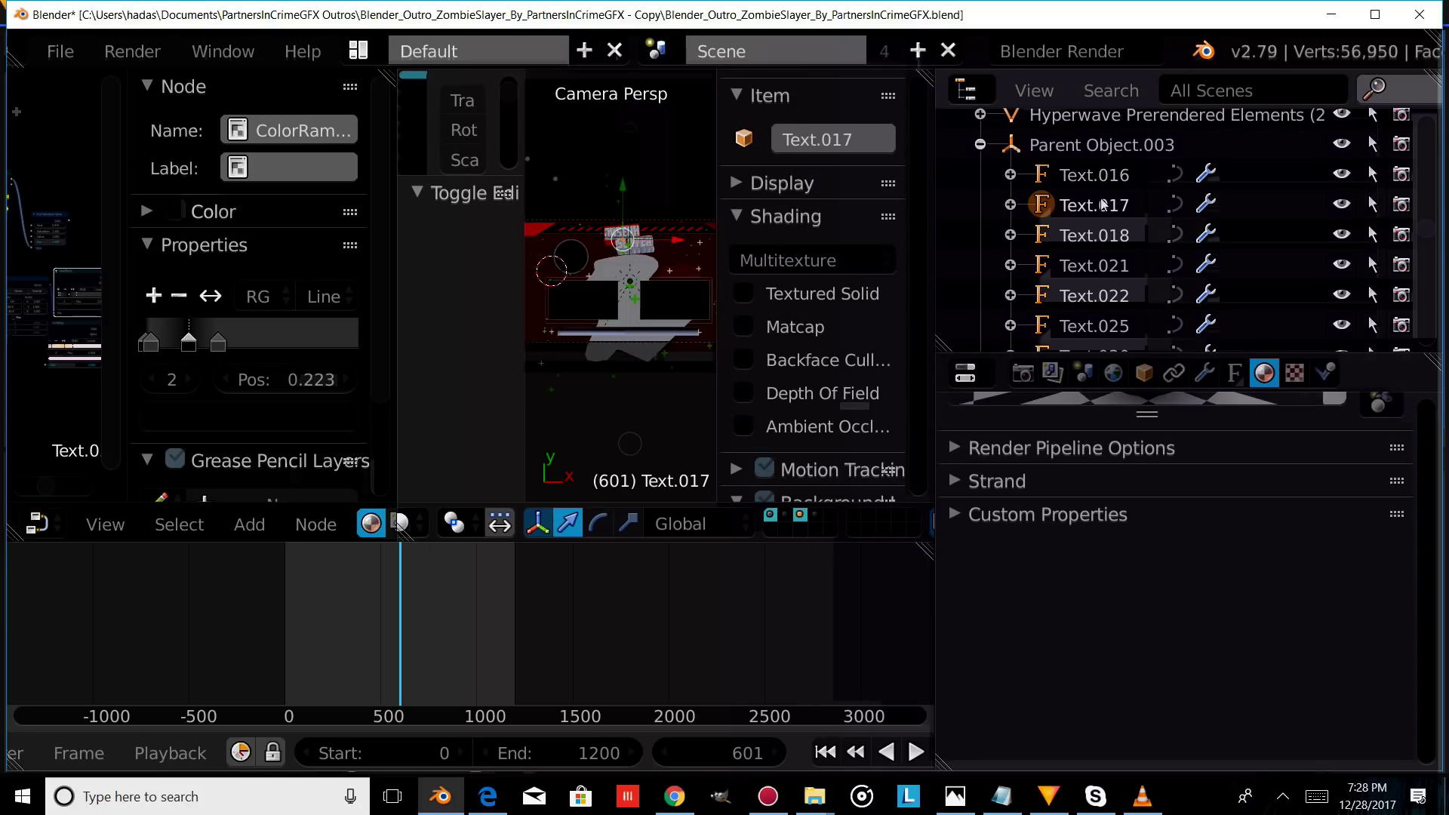
key("Tab")
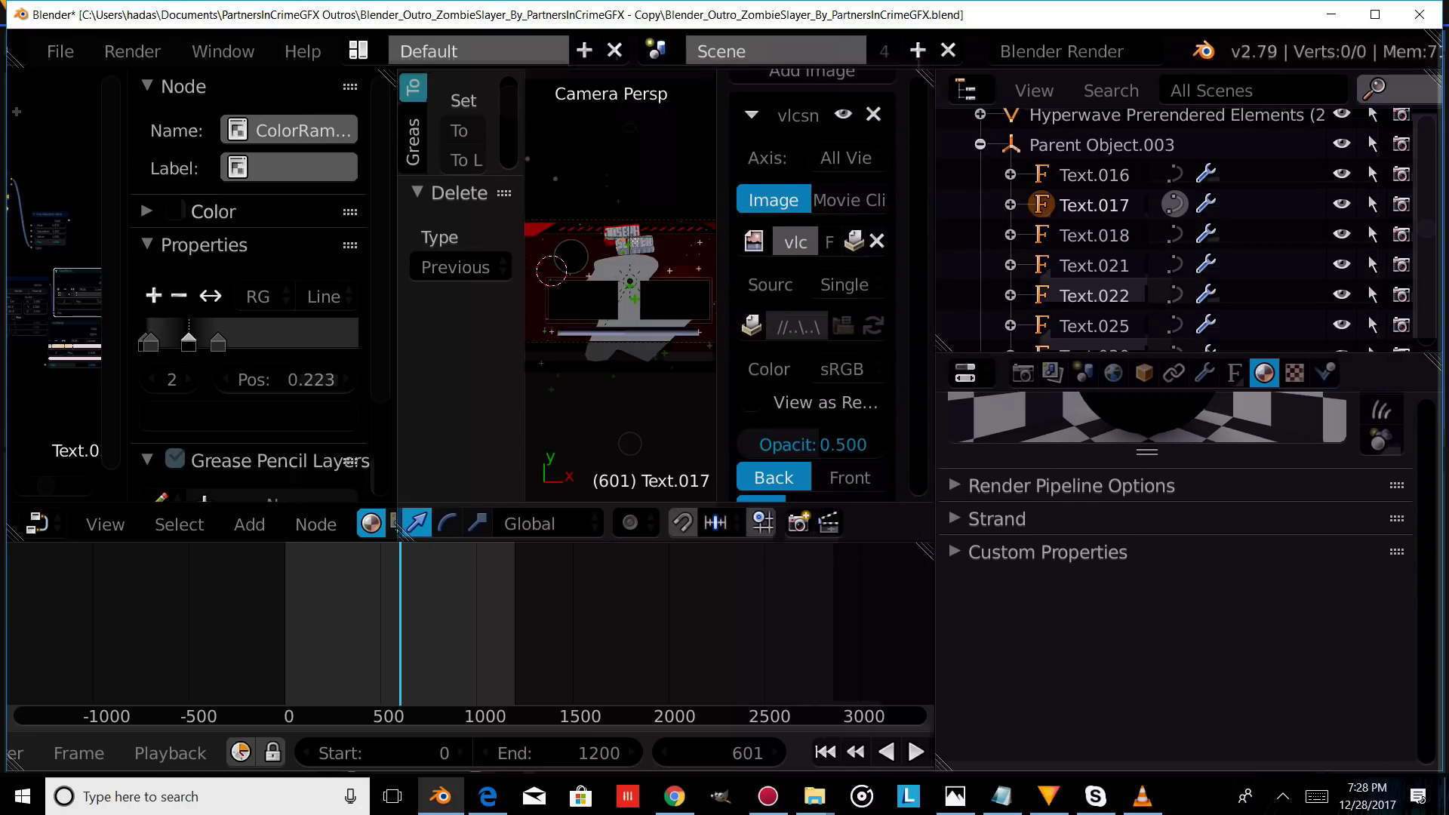
type("H")
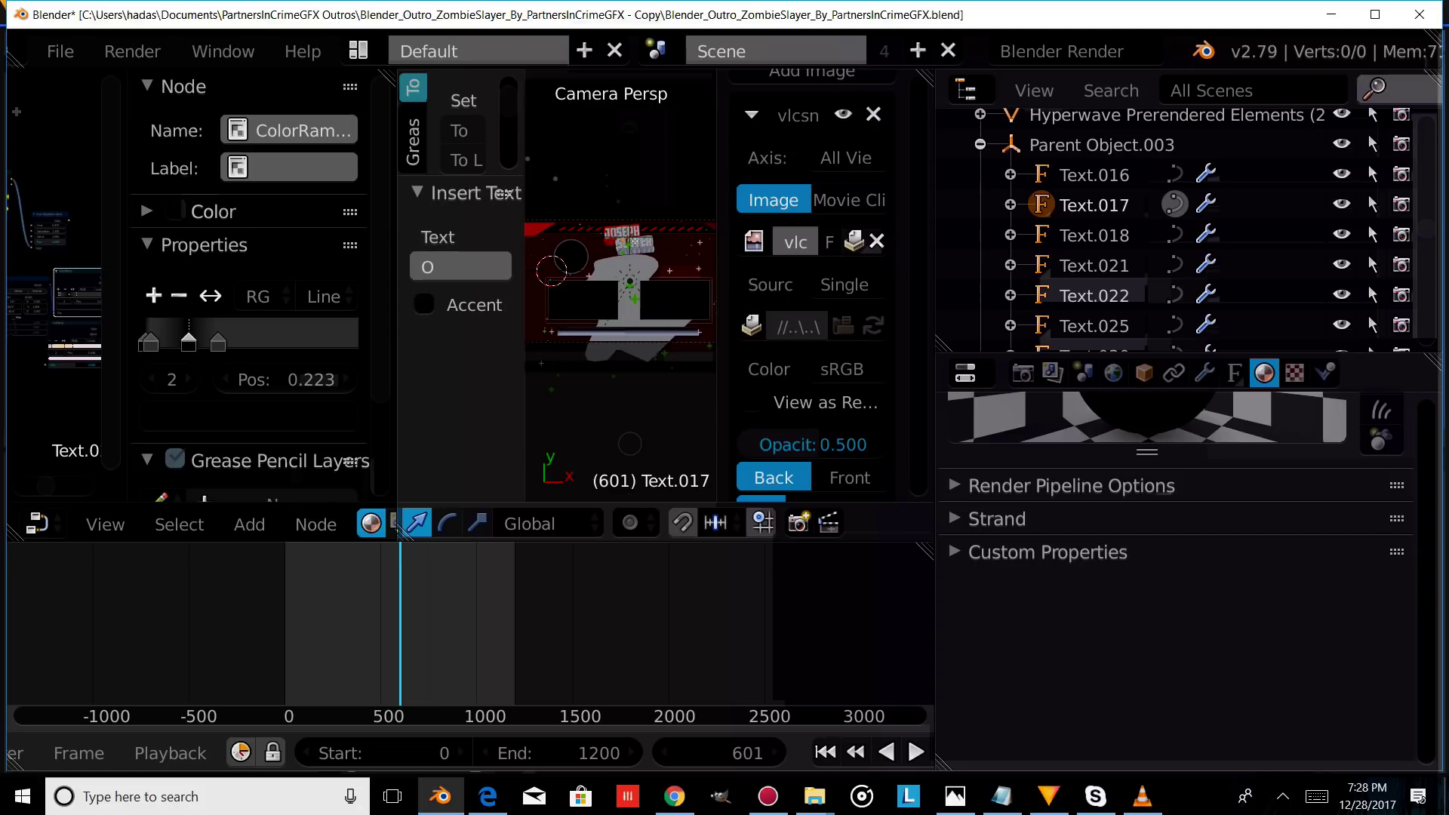
key("Tab")
- Change Text.018 to 'S' and Text.021 to 'LR'
left_click(1125, 238)
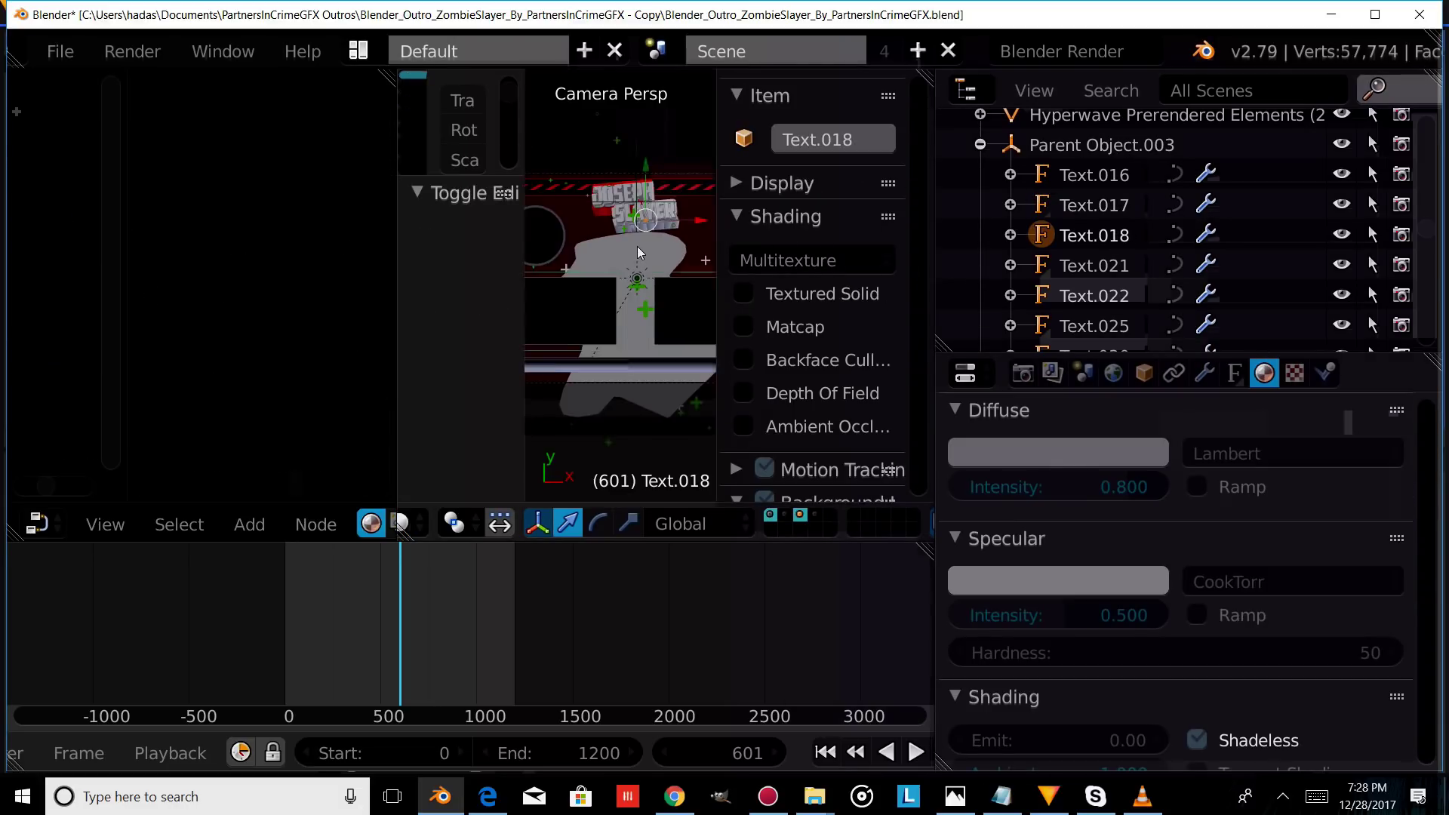
key("KP_Decimal")
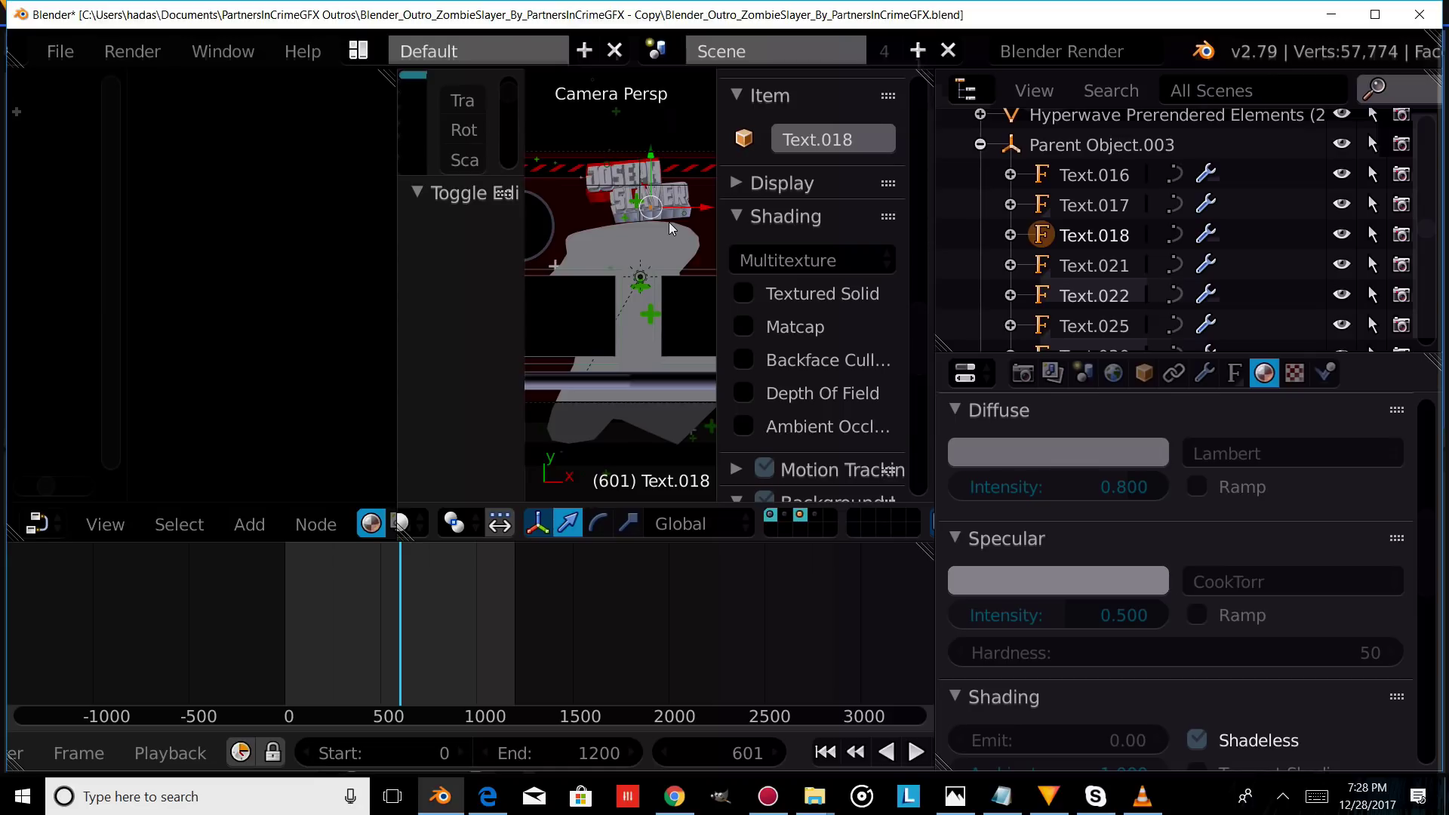
key("Tab")
key("BackSpace")
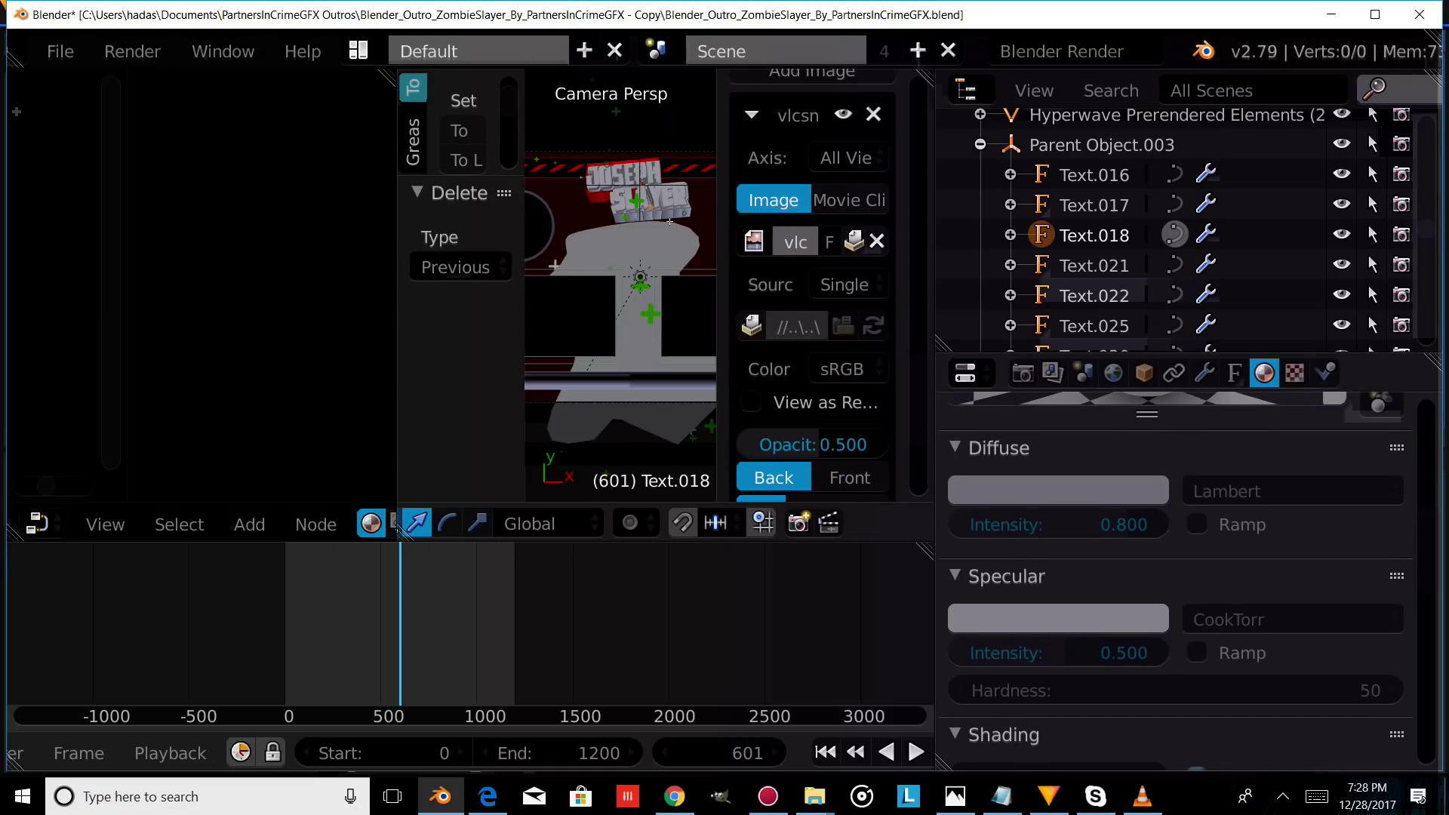
type("S")
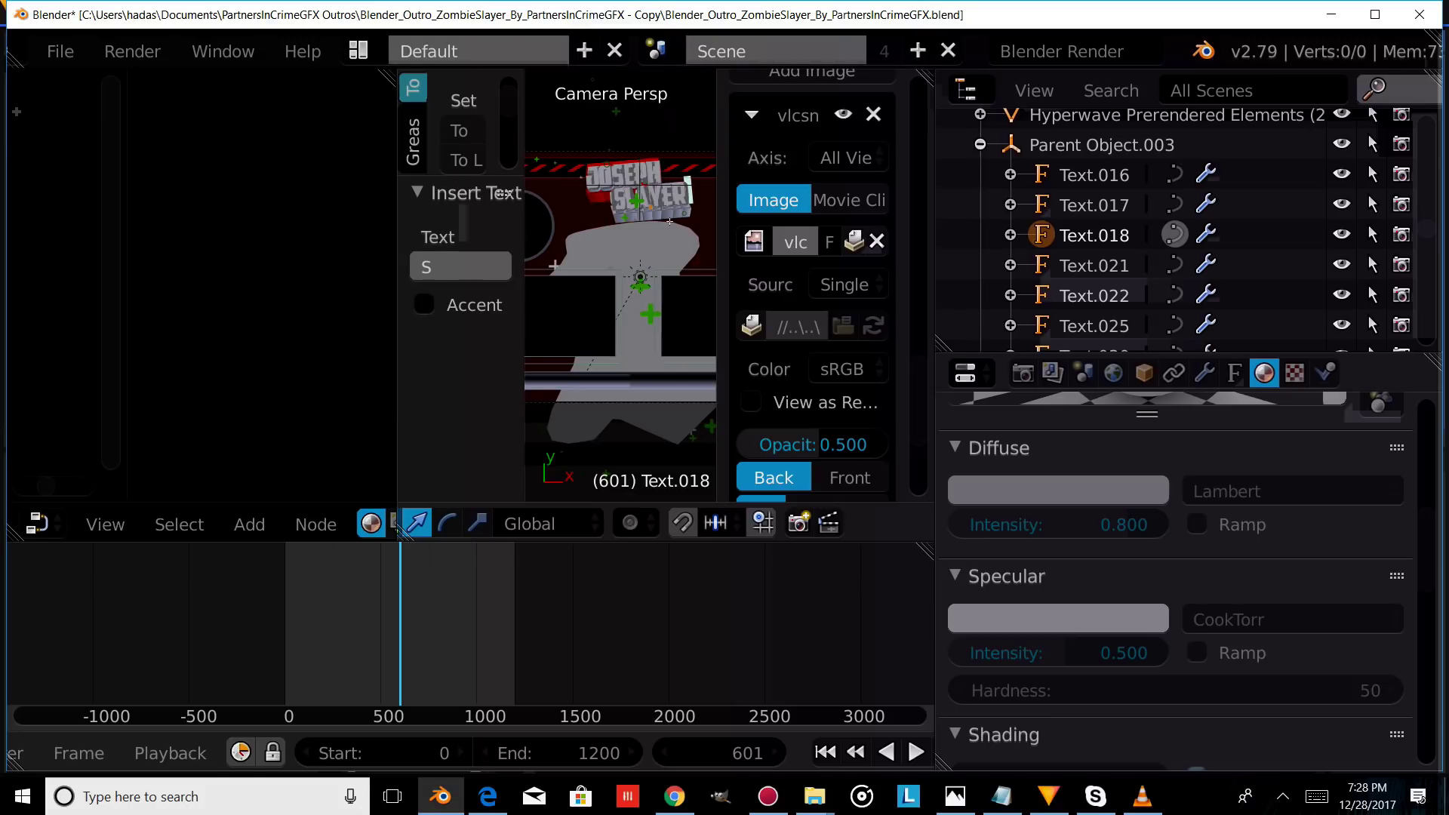
key("Tab")
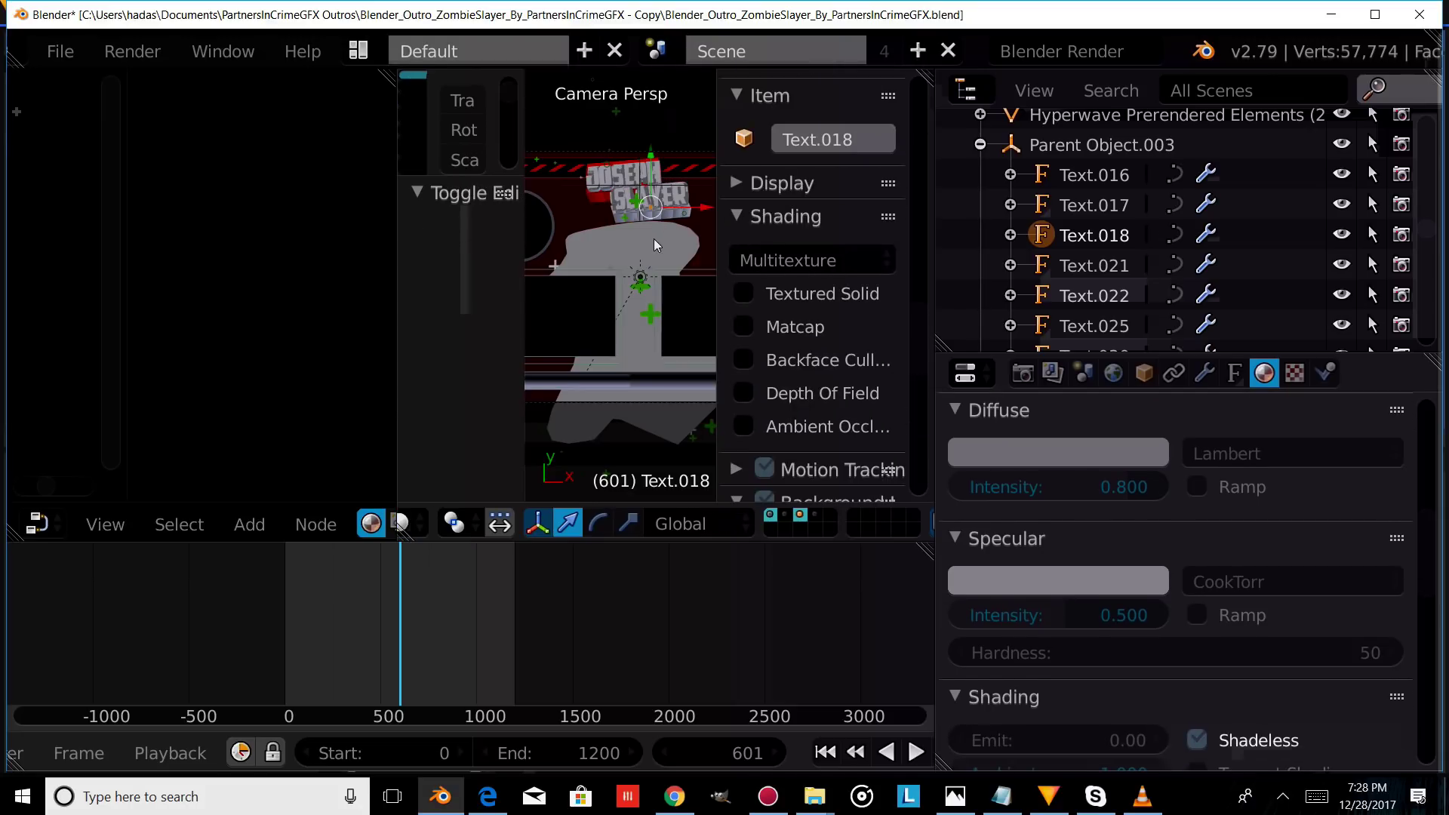
left_click(1078, 269)
key("Tab")
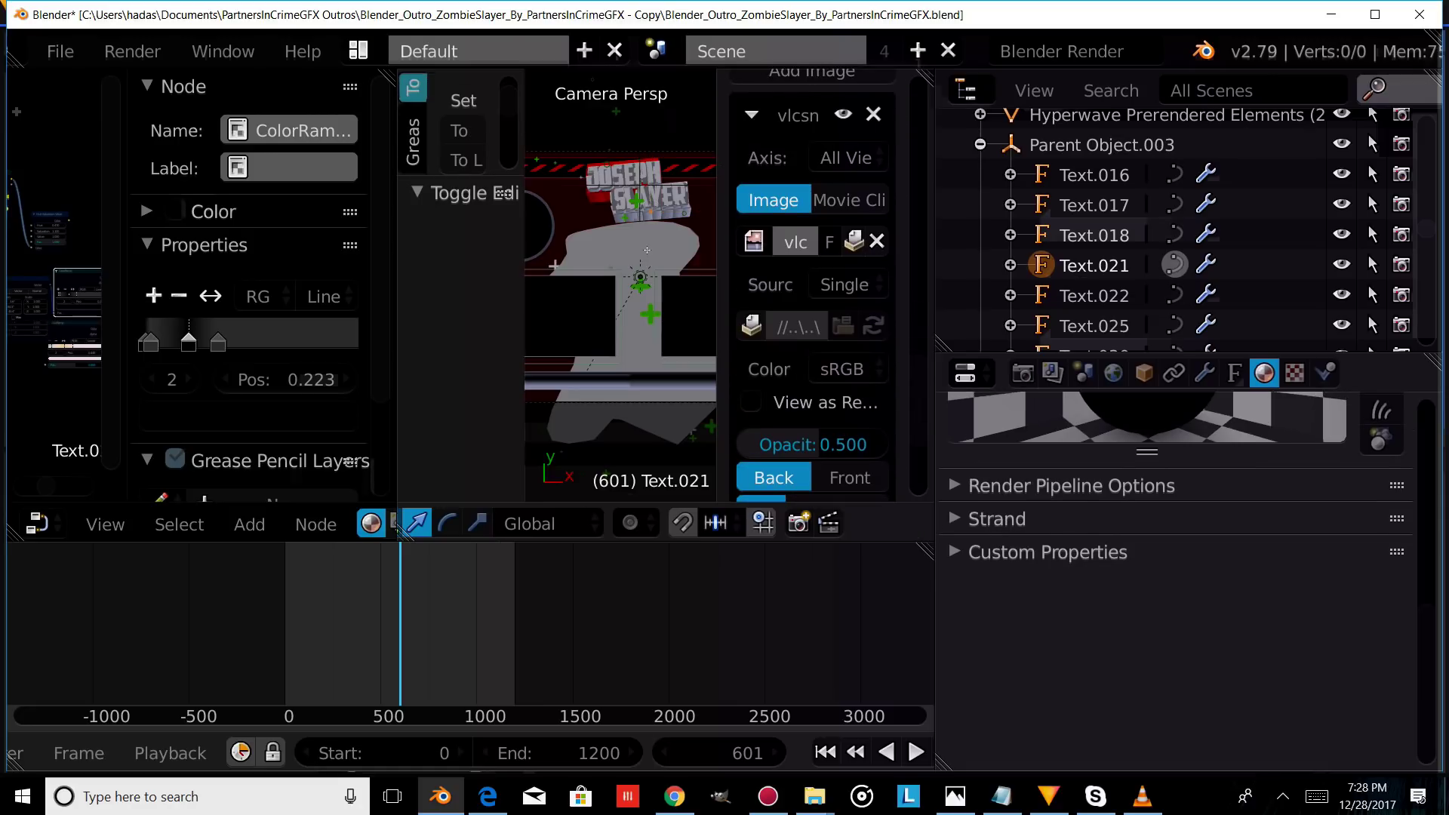
key("BackSpace")
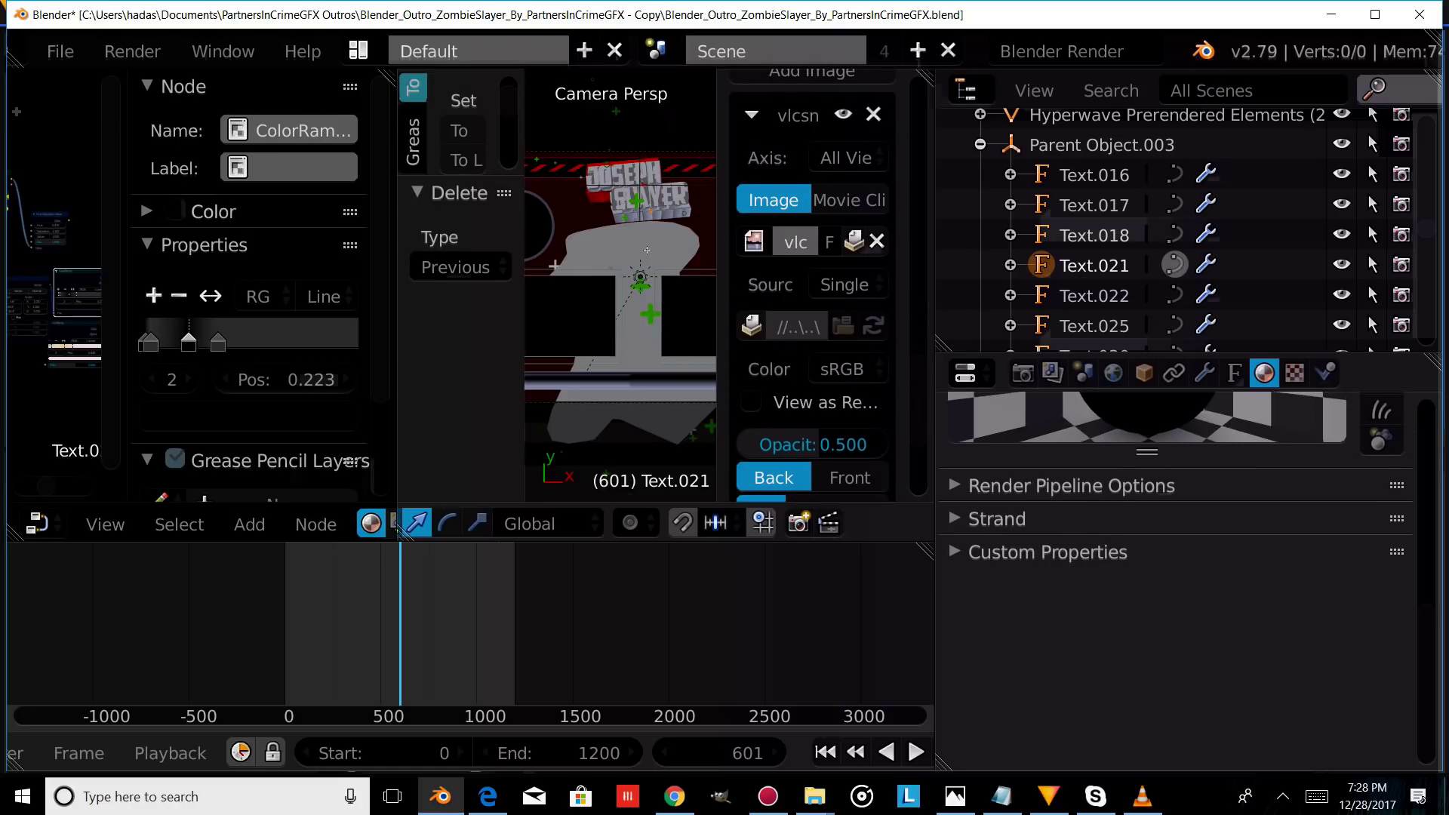
type("L")
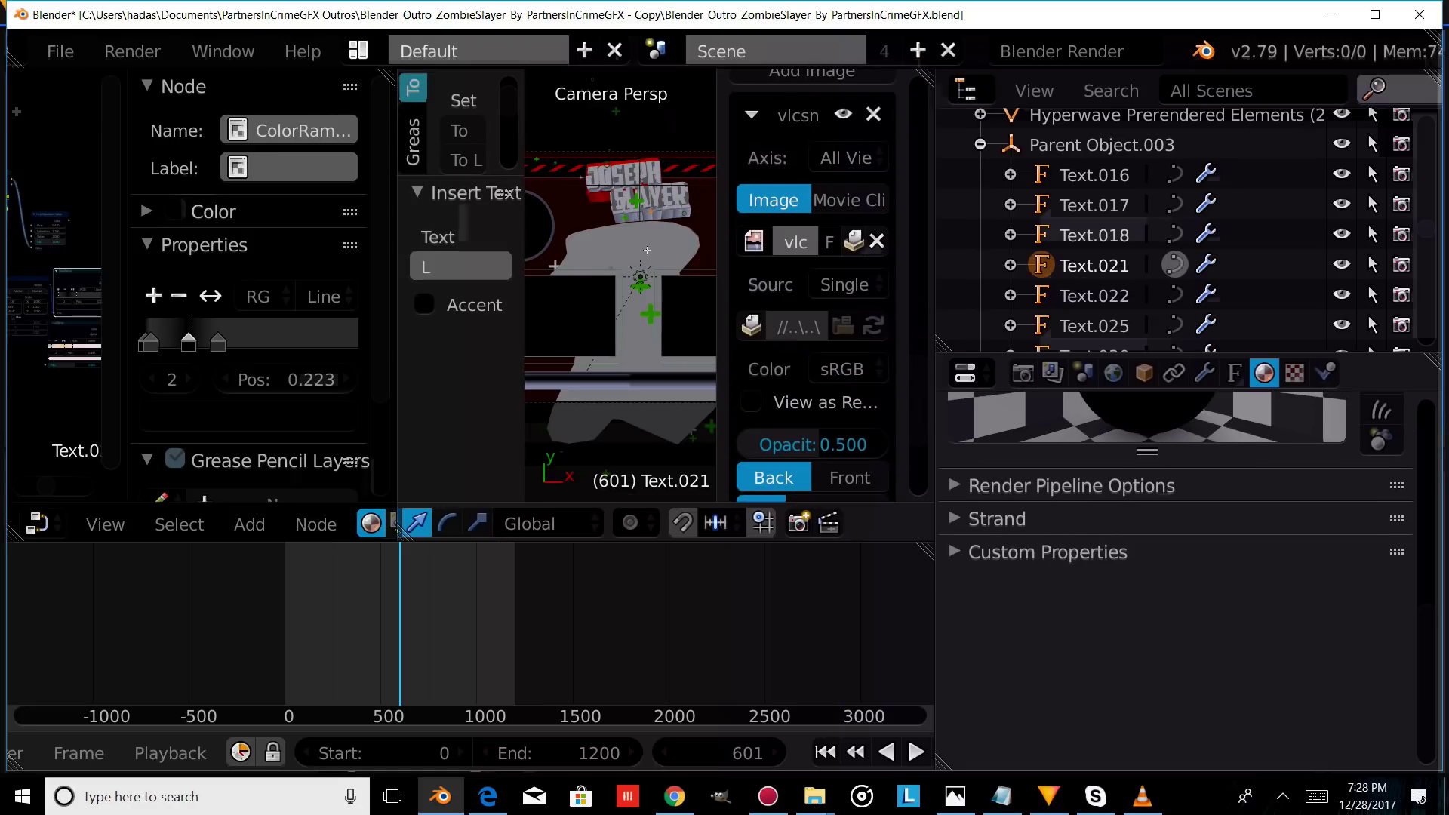
type("R")
key("Tab")
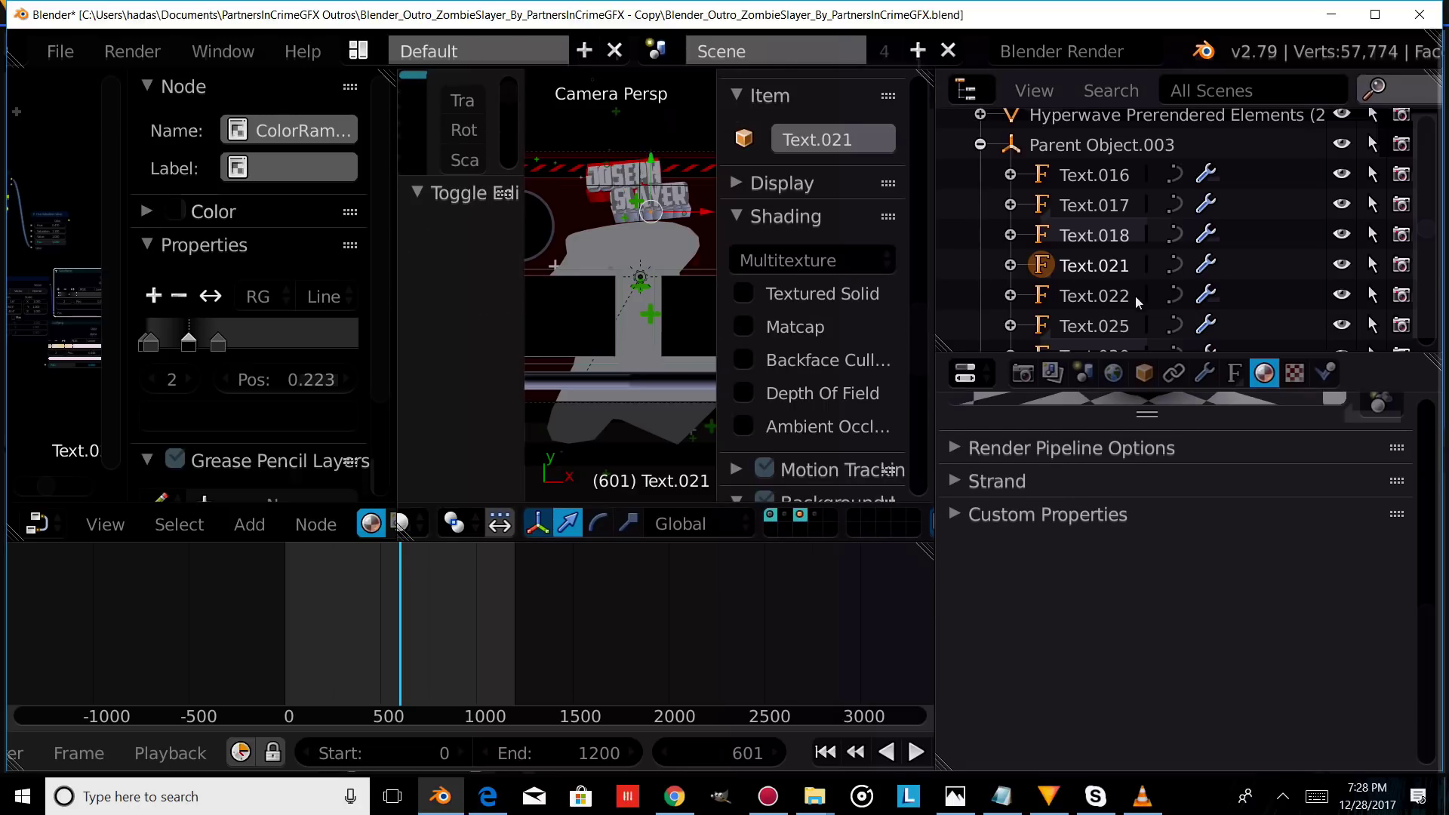
- Change Text.022 to 'A' and type the custom first name into Text.025
left_click(1094, 296)
key("Tab")
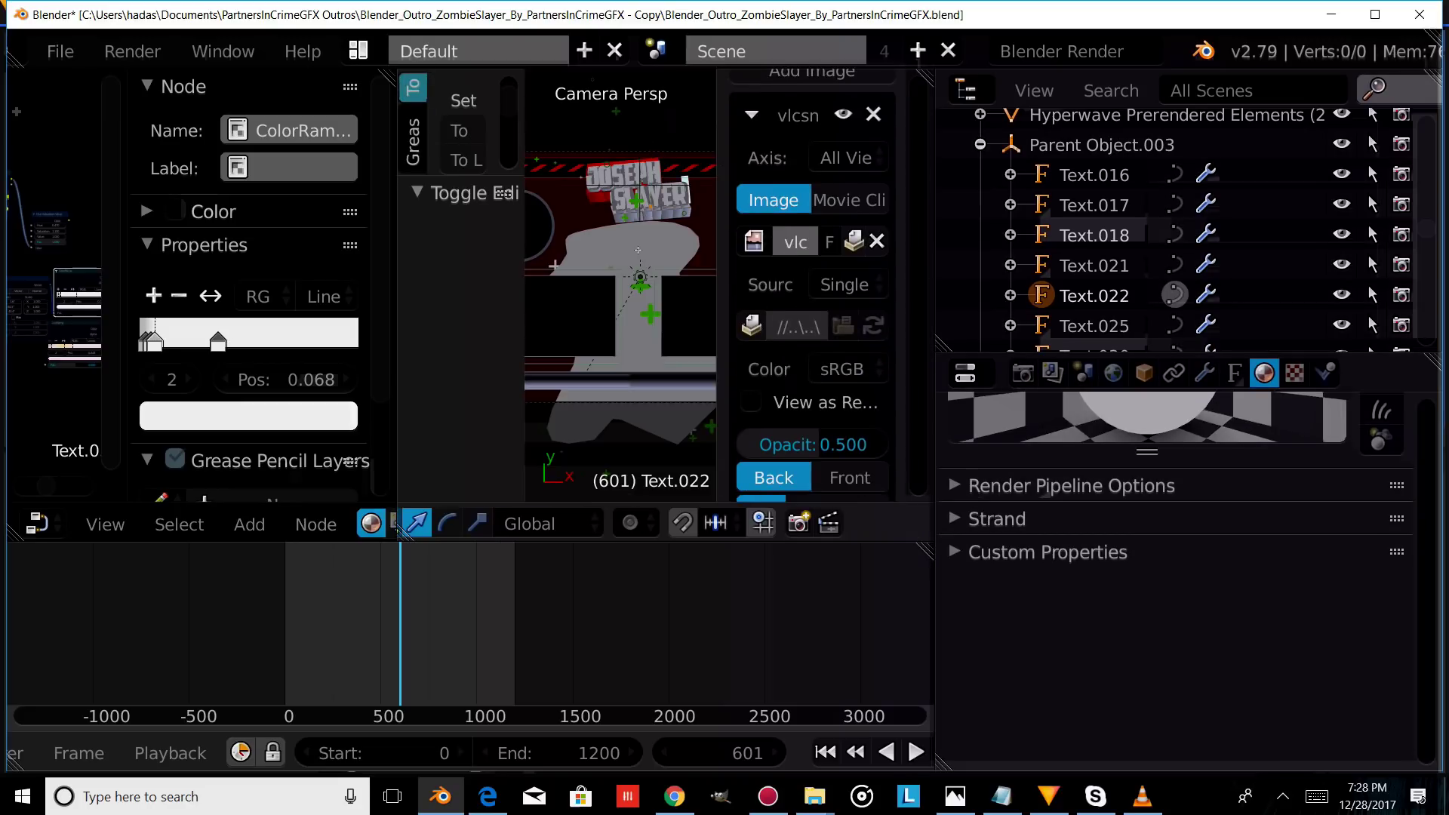
key("BackSpace")
key("BackSpace")
key("BackSpace")
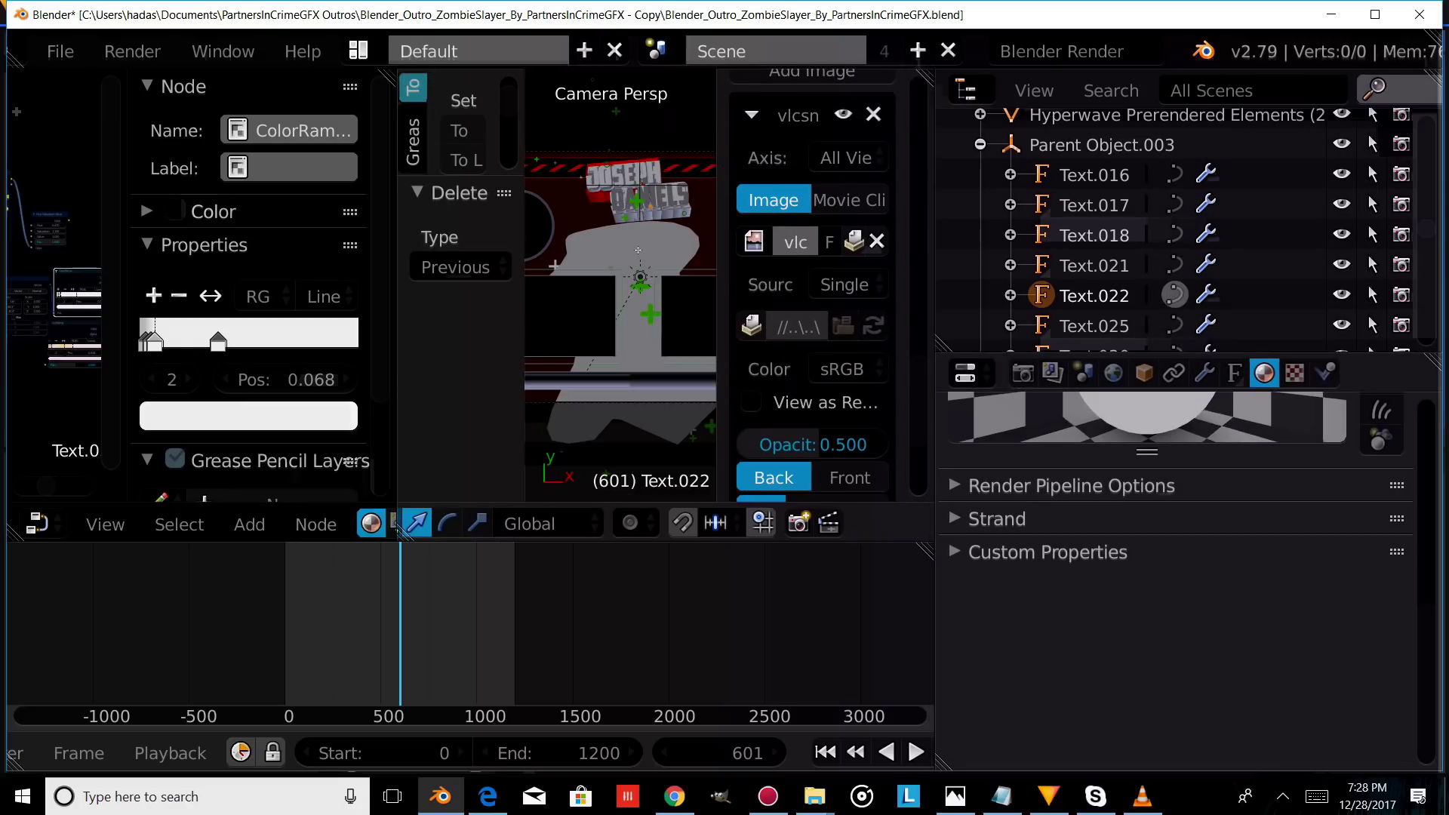
type("A")
key("Tab")
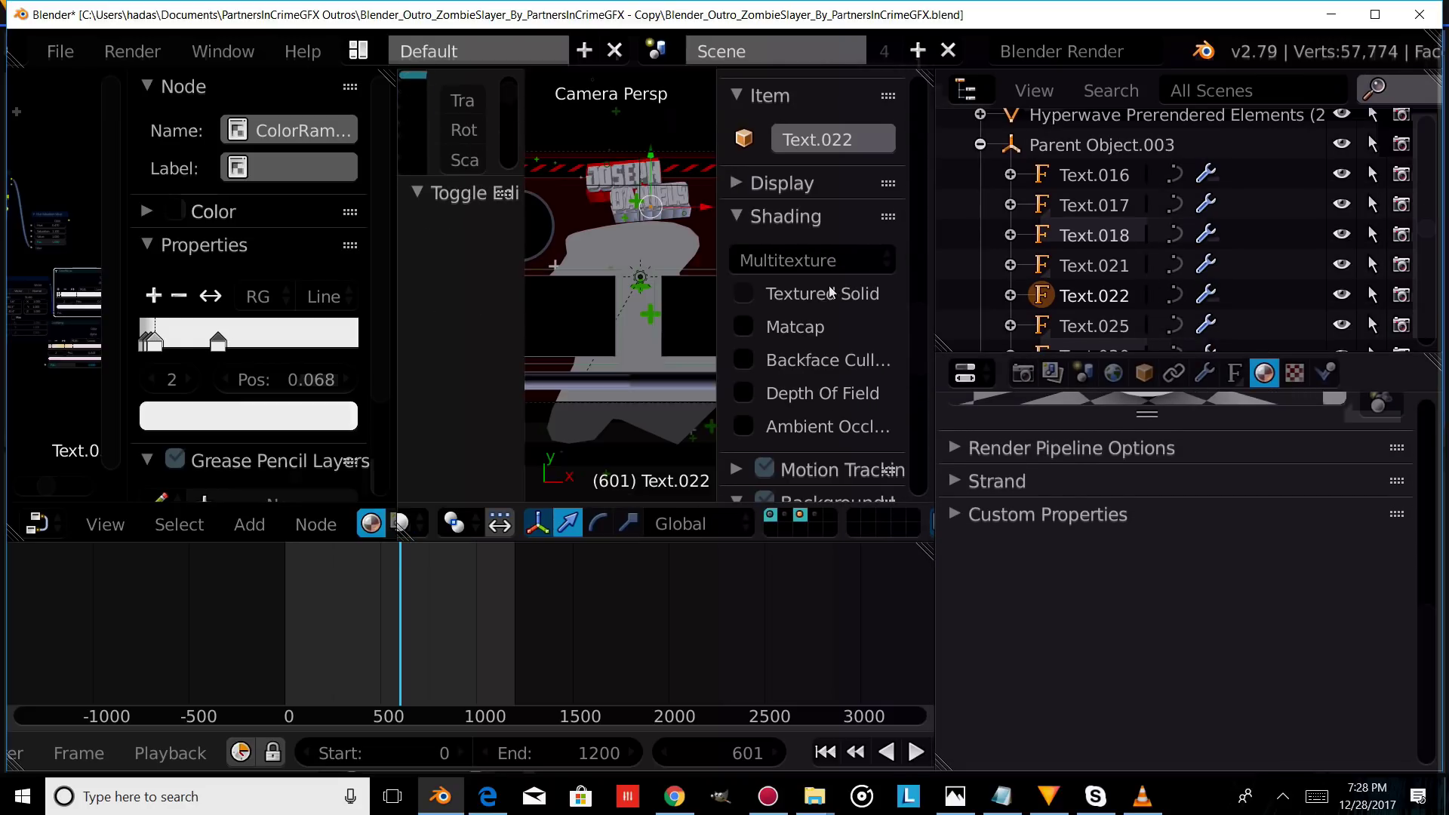
left_click(1078, 326)
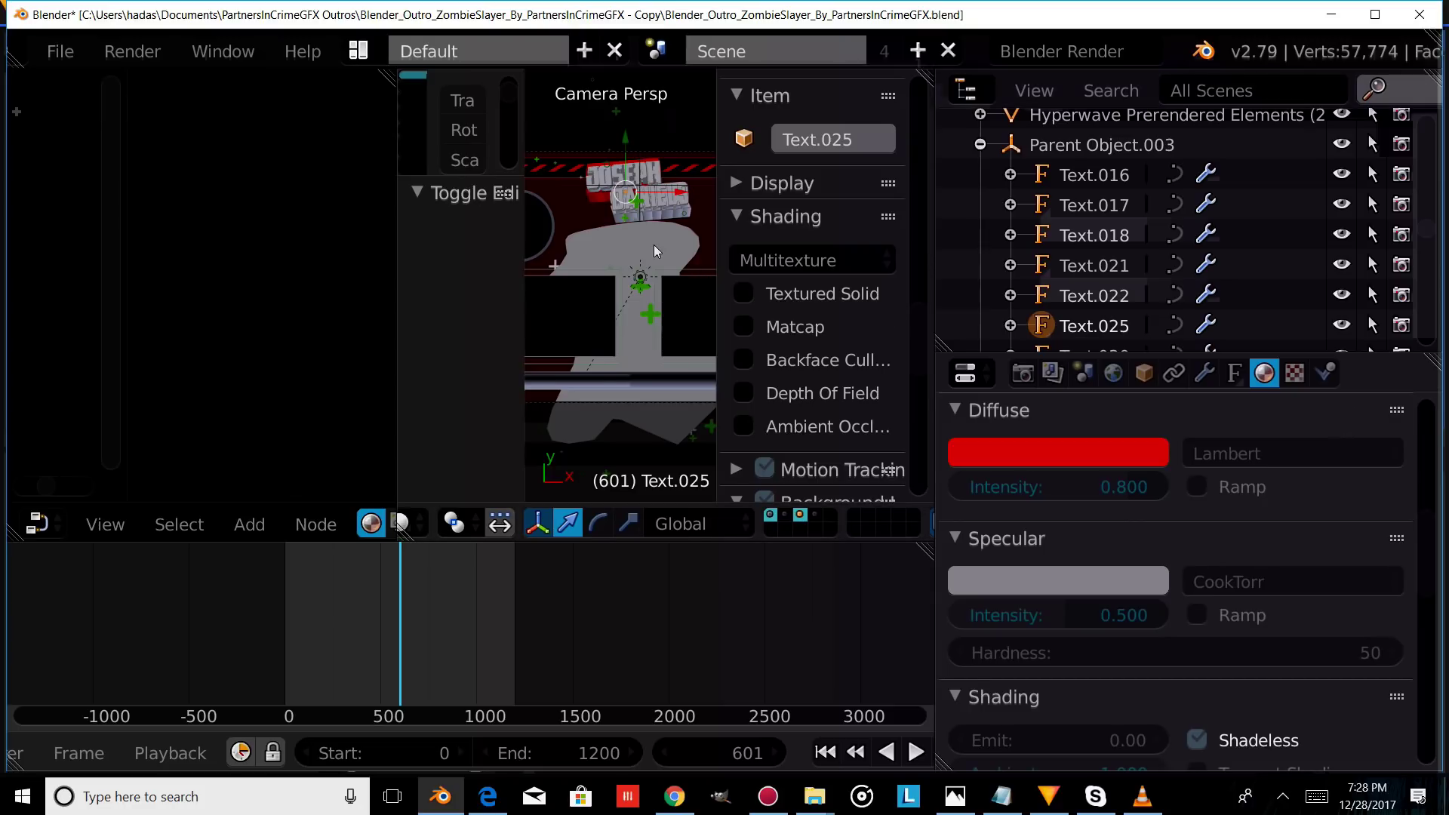
key("g")
key("Escape")
key("ctrl+z")
key("ctrl+z")
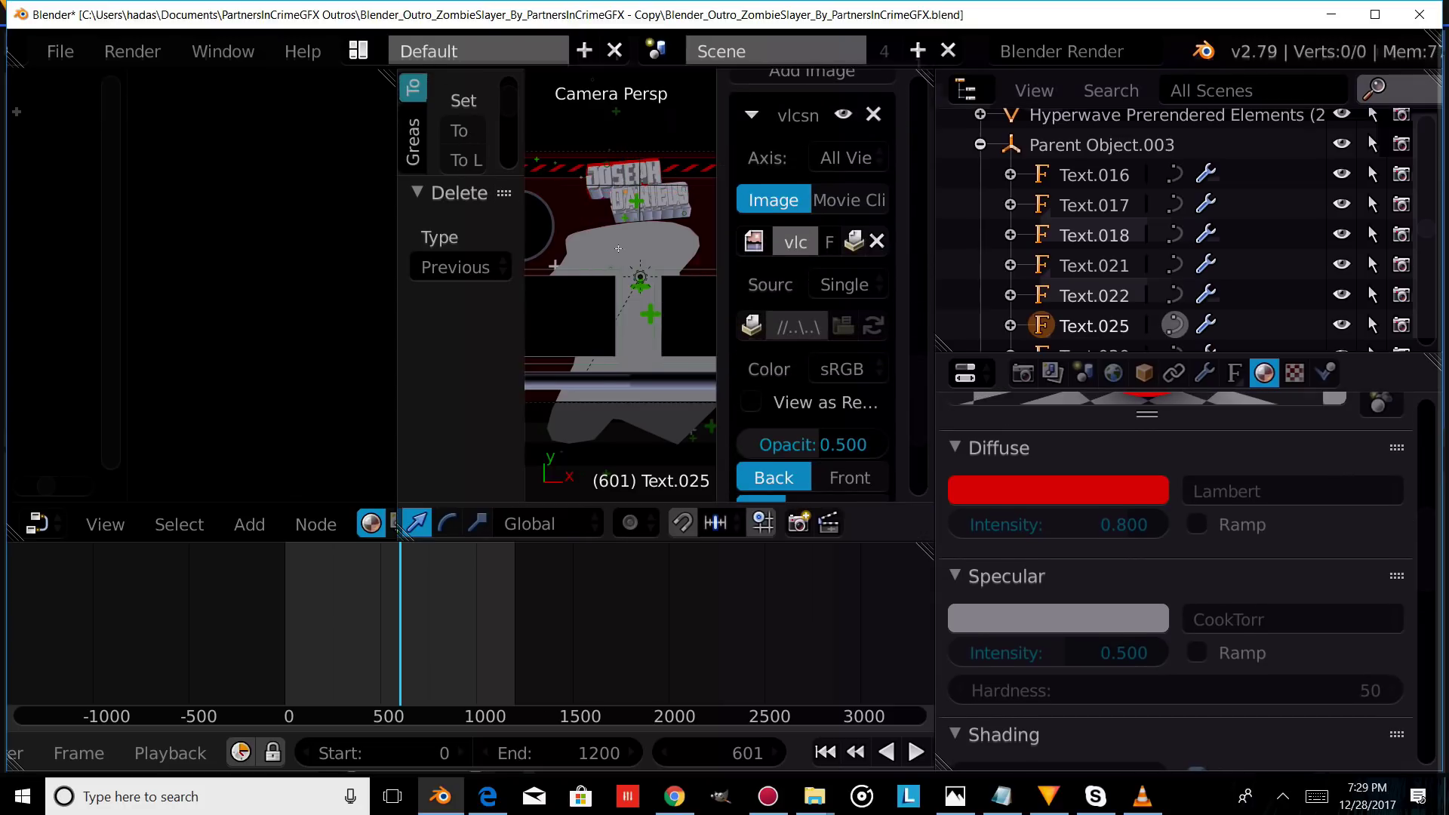
type("JOSEPH")
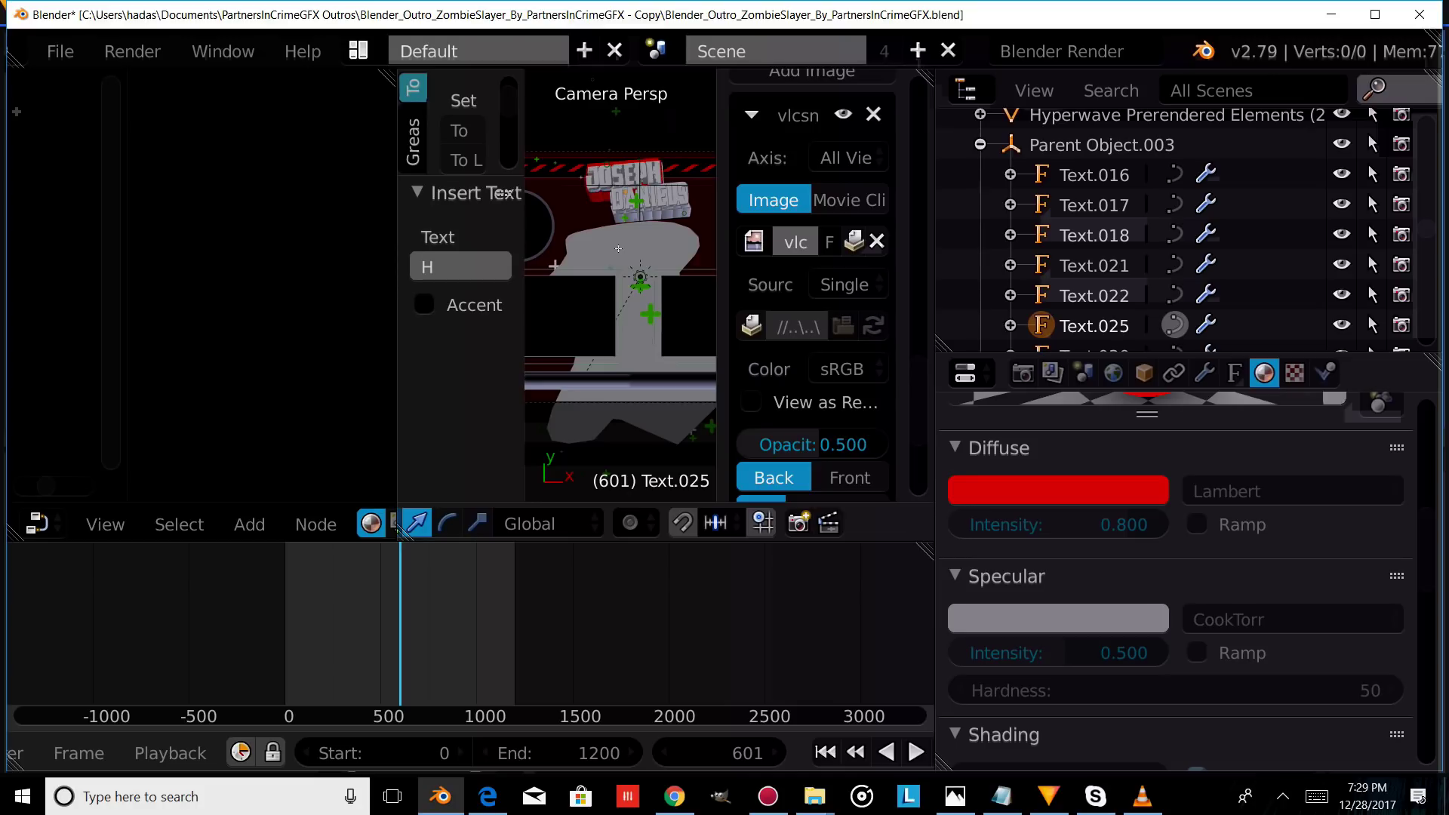
key("Tab")
- Retype Text.030 with the remaining letters of the custom name
scroll(1080, 311, "down", 1)
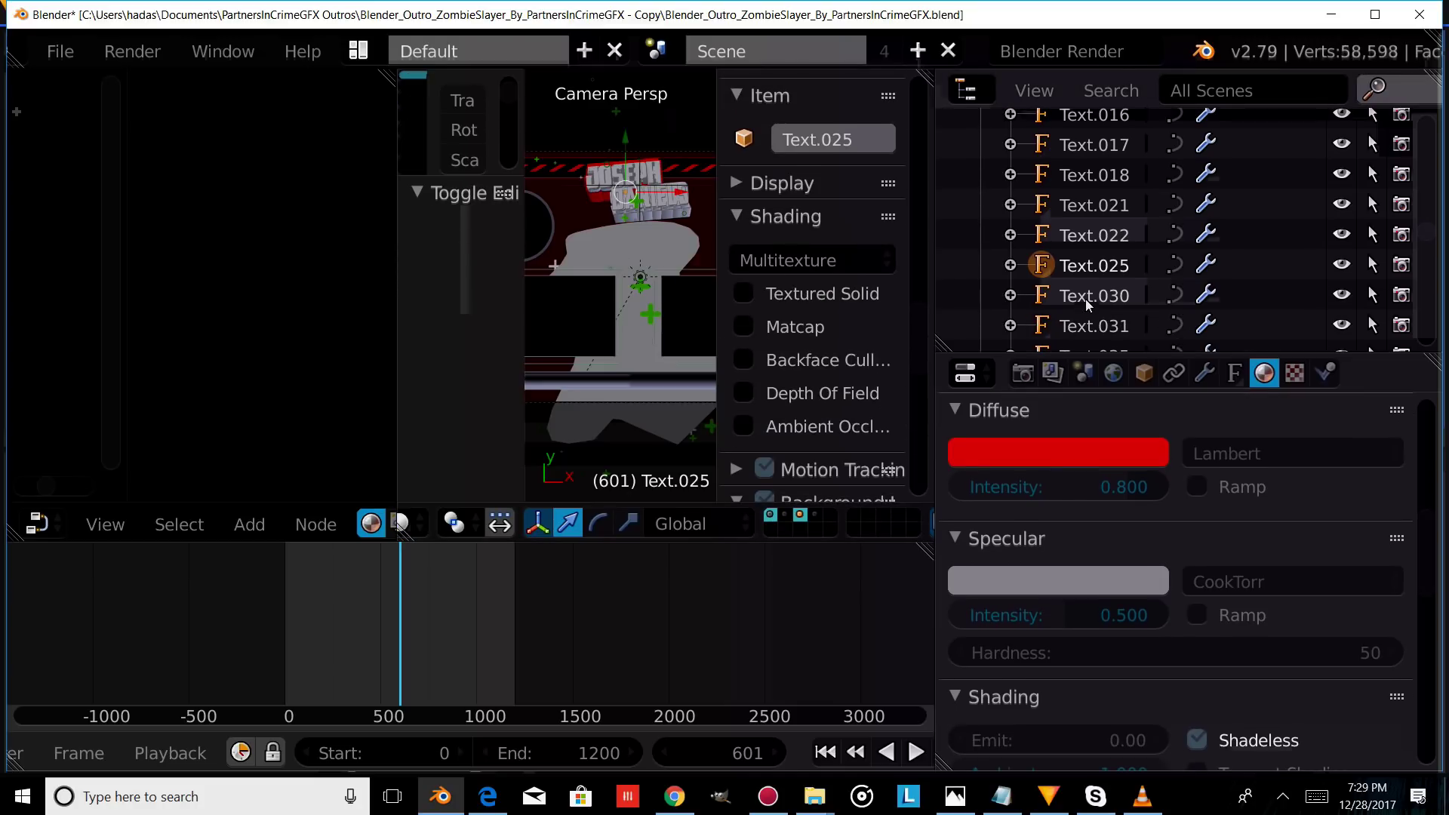
left_click(1085, 298)
key("g")
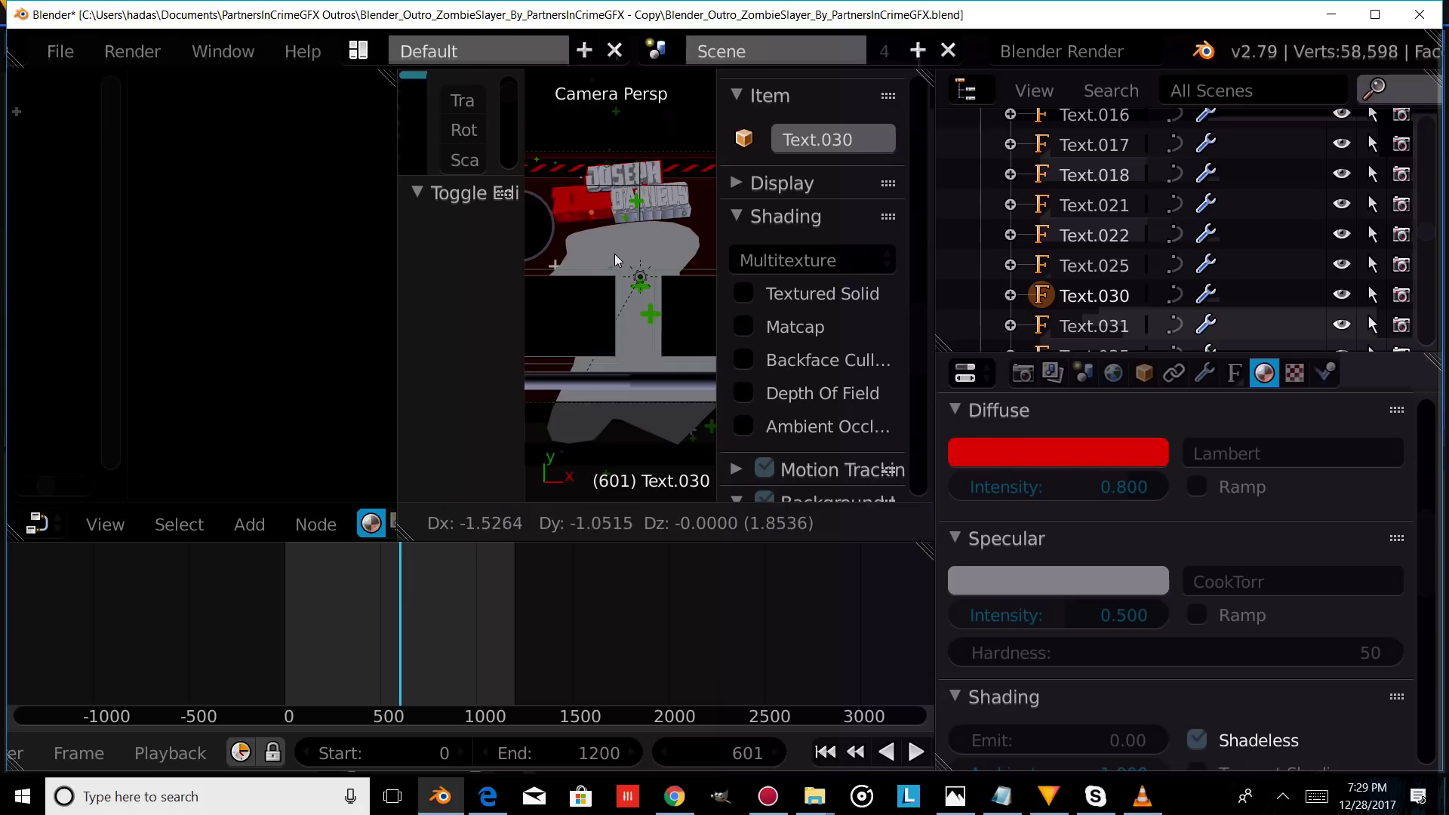
key("Escape")
key("Tab")
key("BackSpace")
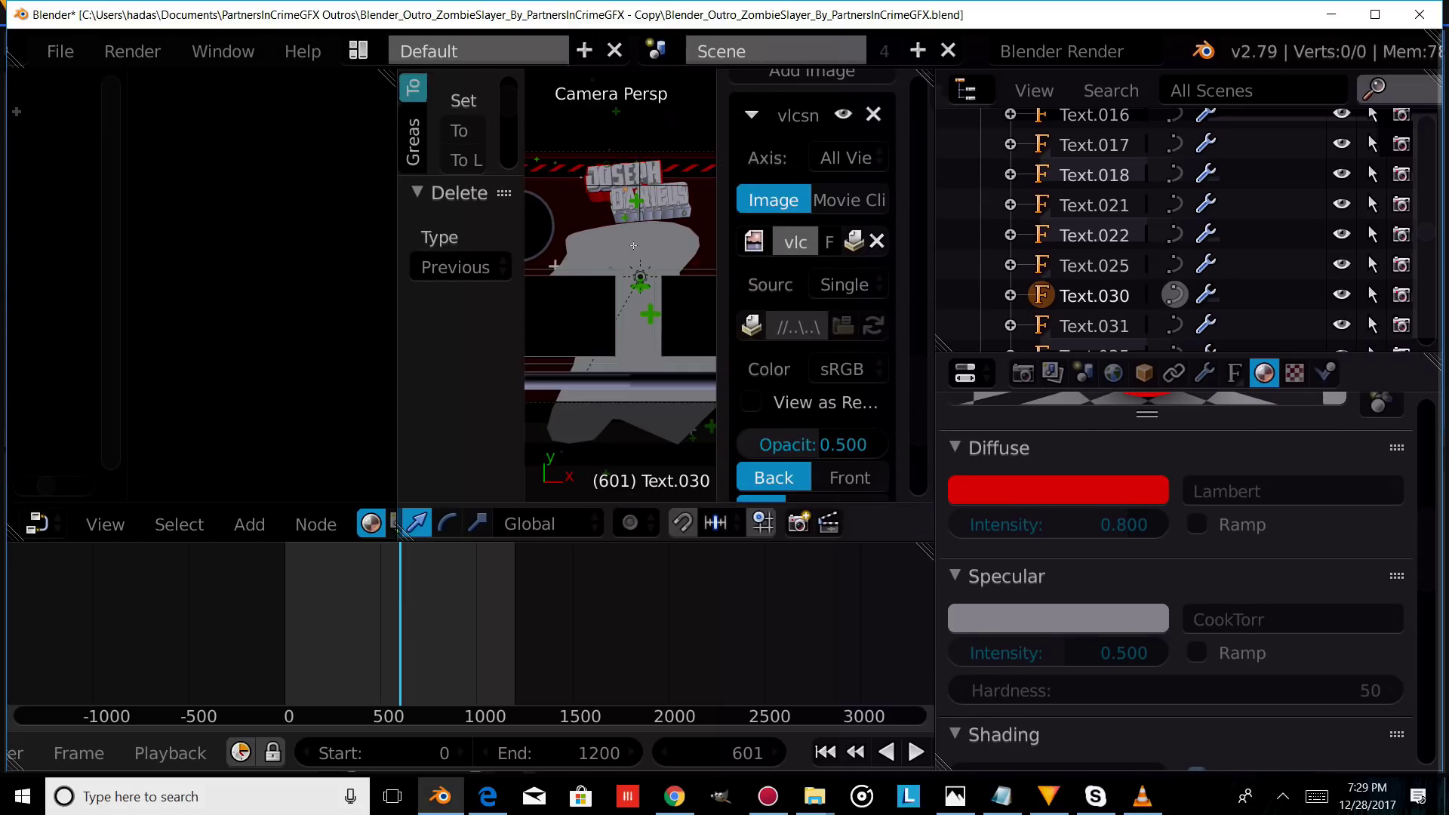
type("OSEPH")
key("Tab")
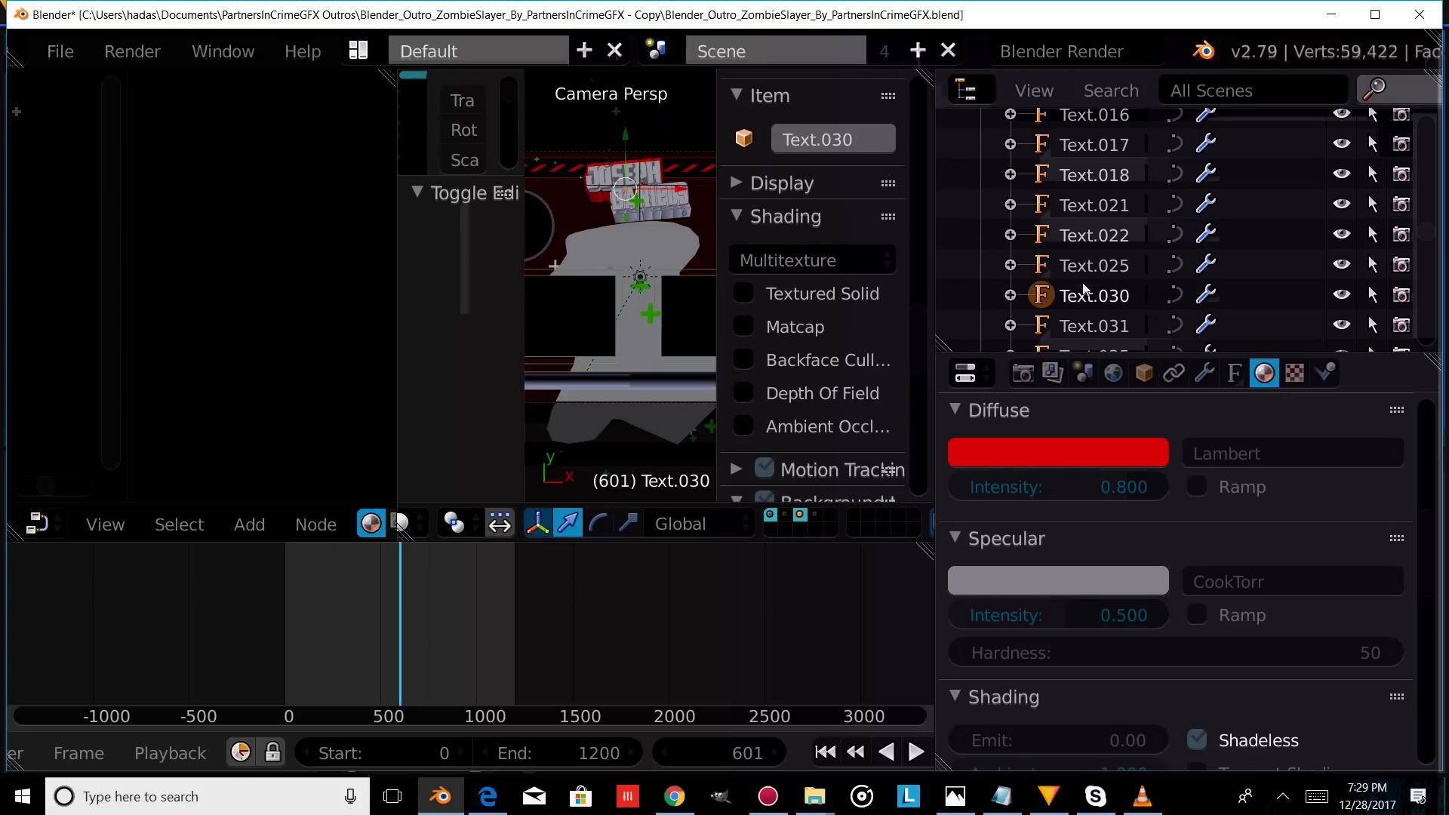
- Change Text.031 to 'DS' and select the curved strip object
left_click(1076, 317)
key("Tab")
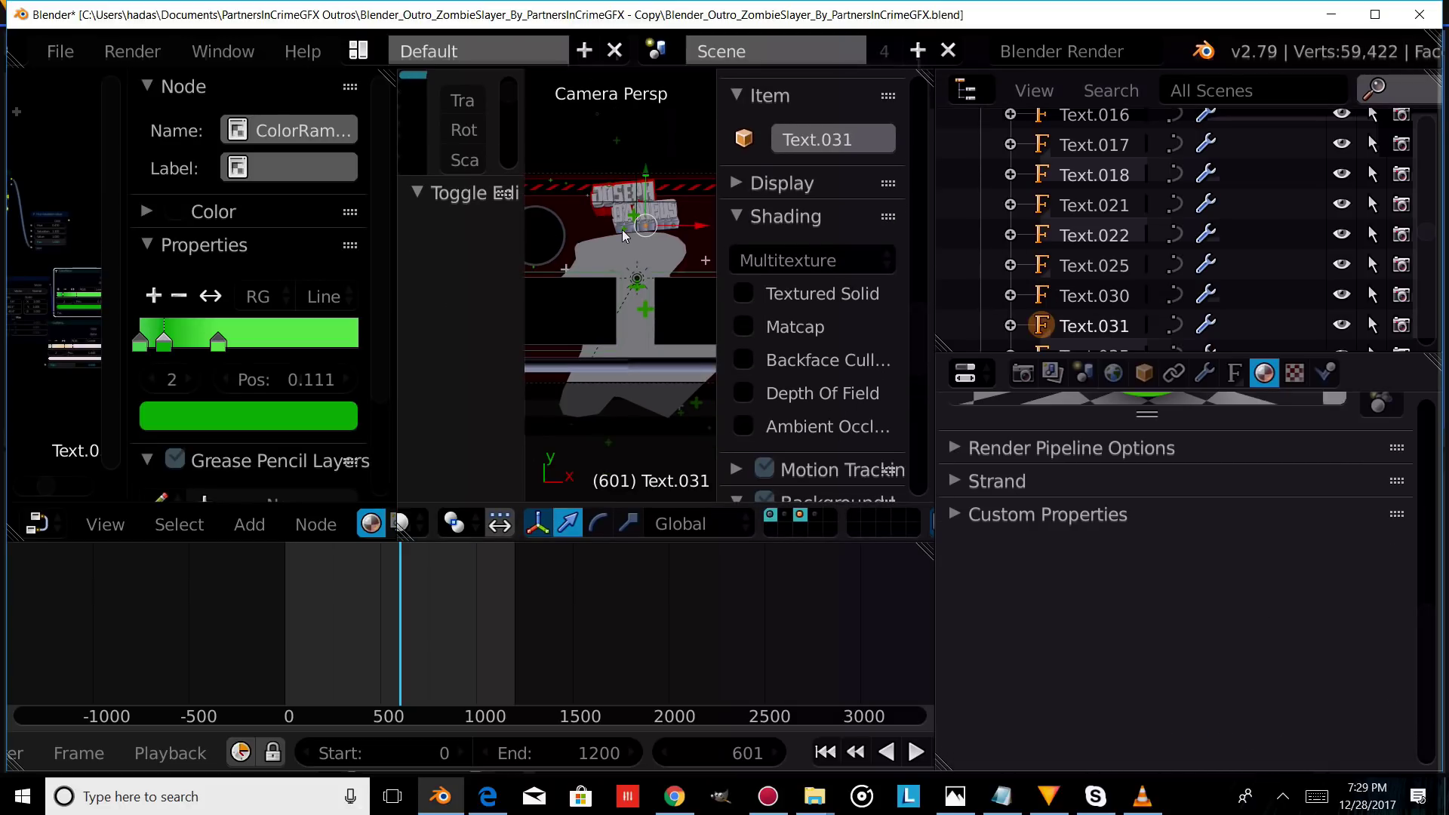
scroll(811, 302, "down", 10)
key("BackSpace")
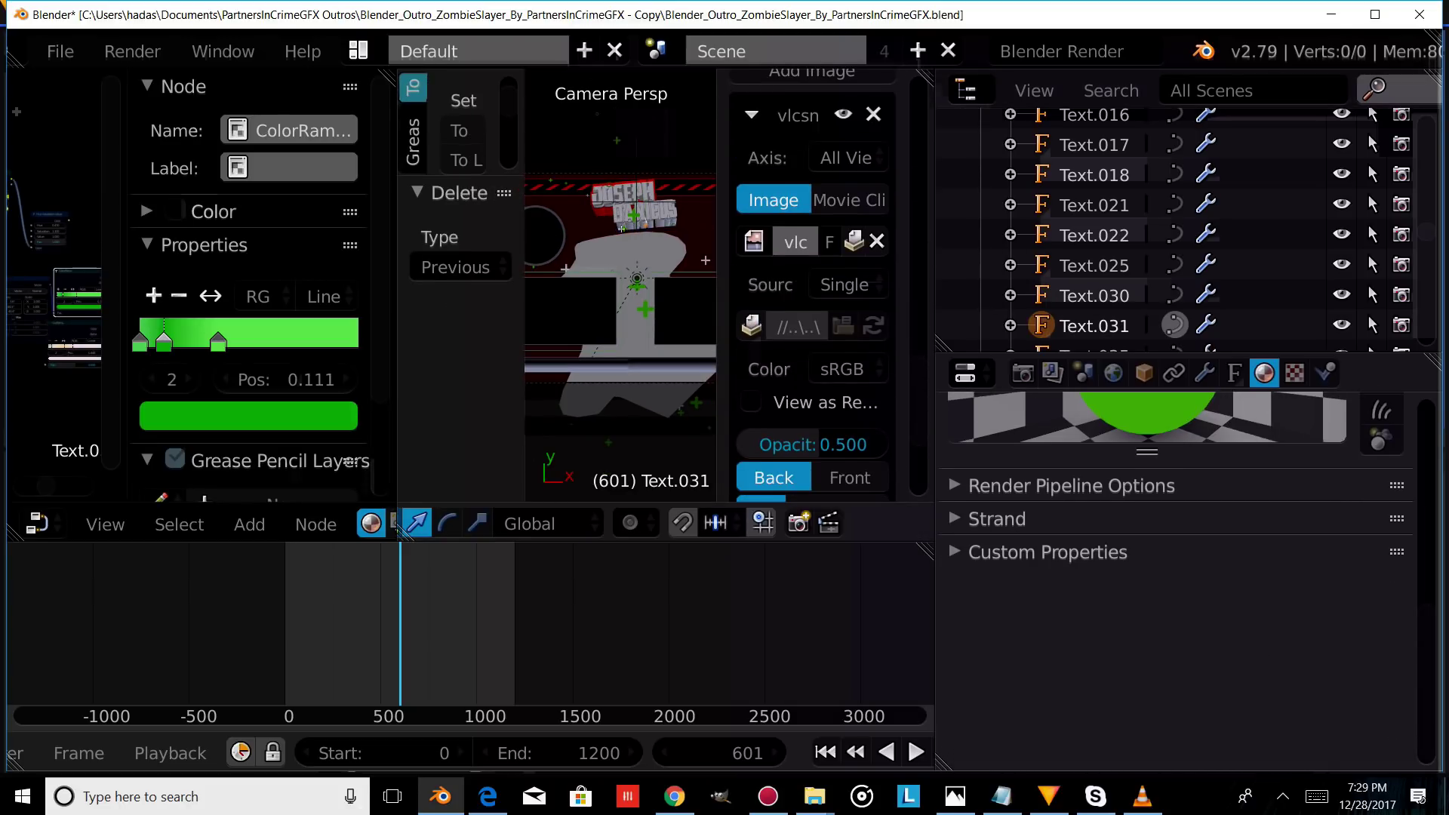
type("DS")
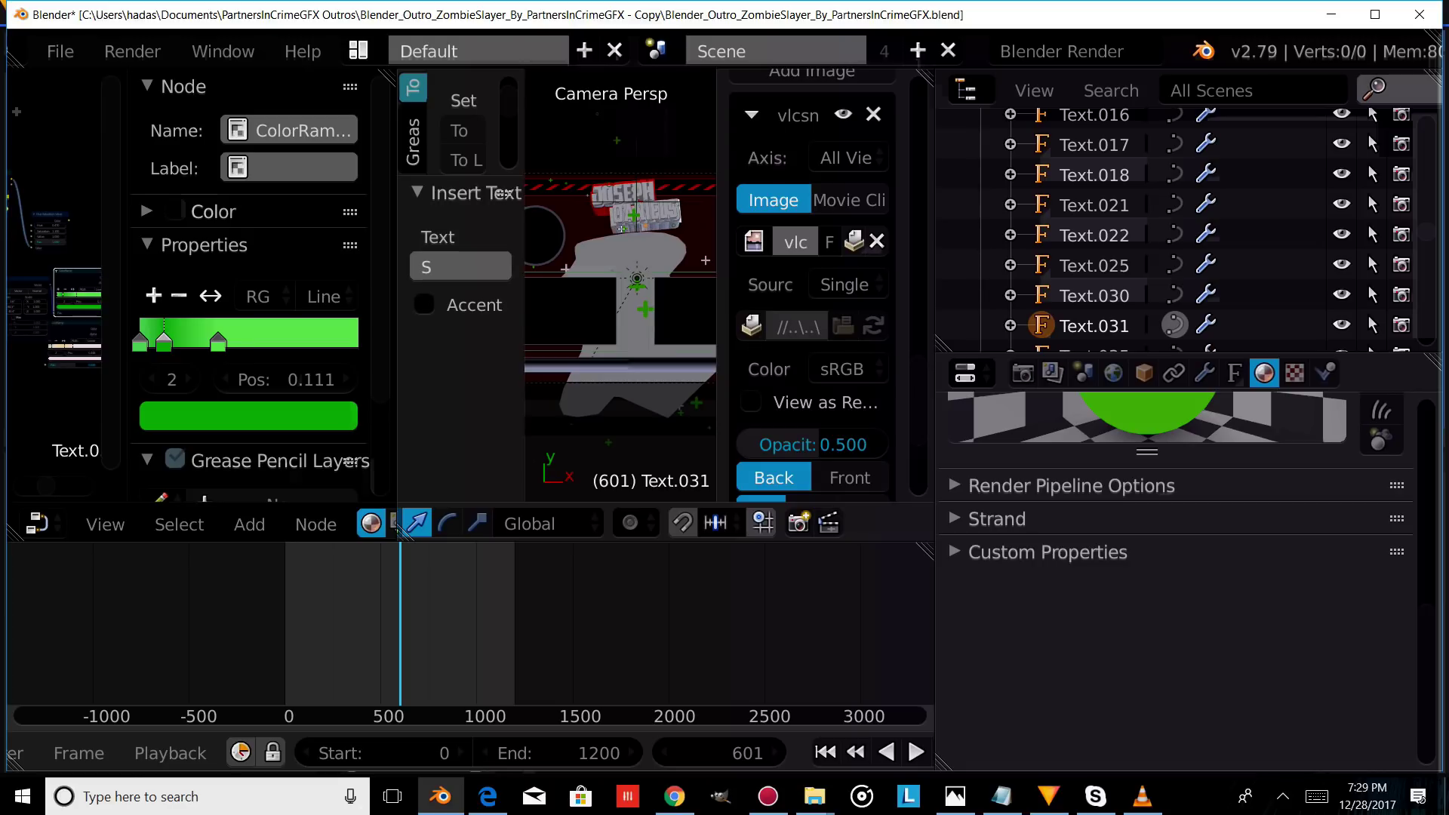
key("Tab")
scroll(637, 260, "up", 2)
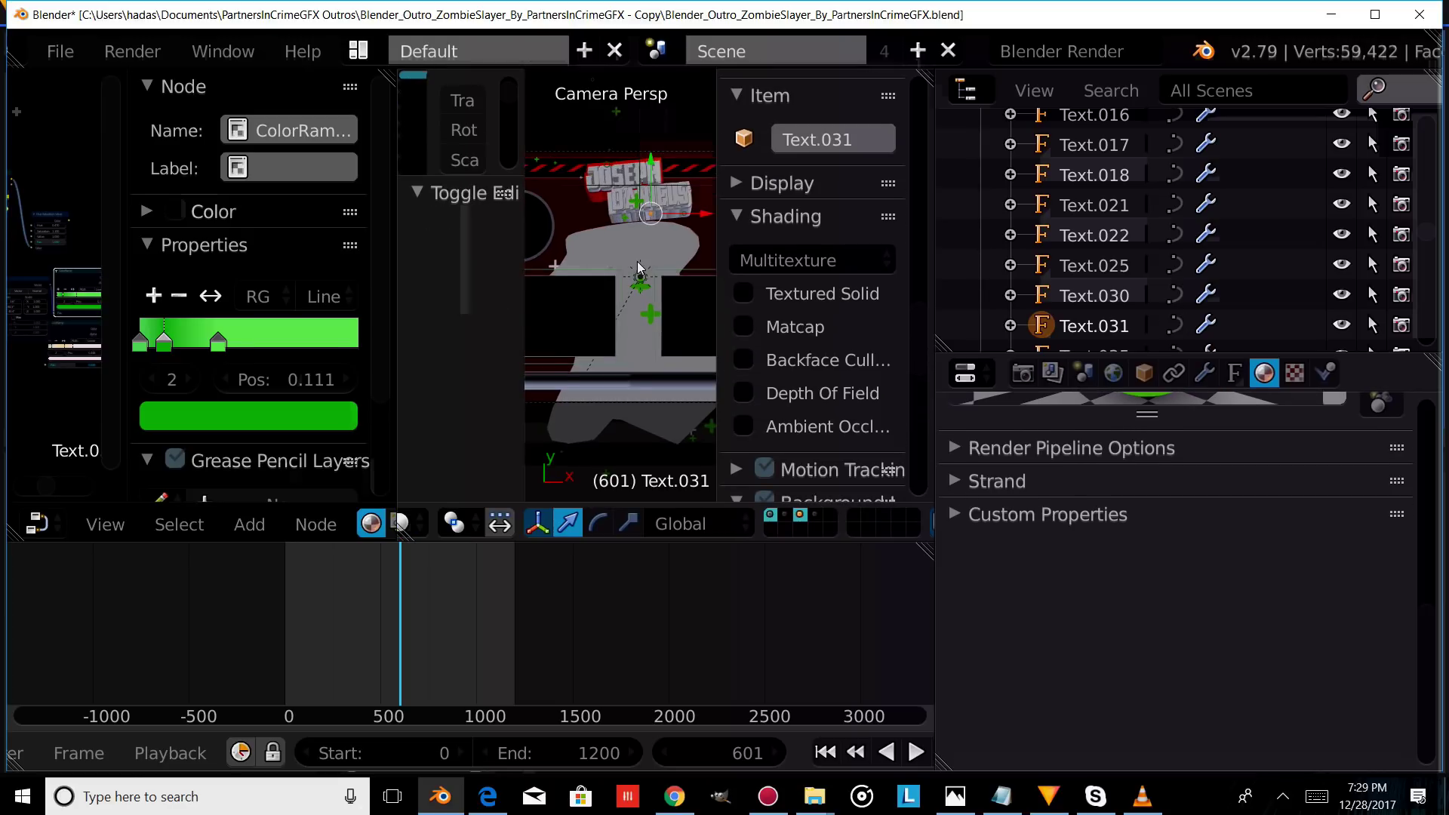
scroll(637, 261, "down", 2)
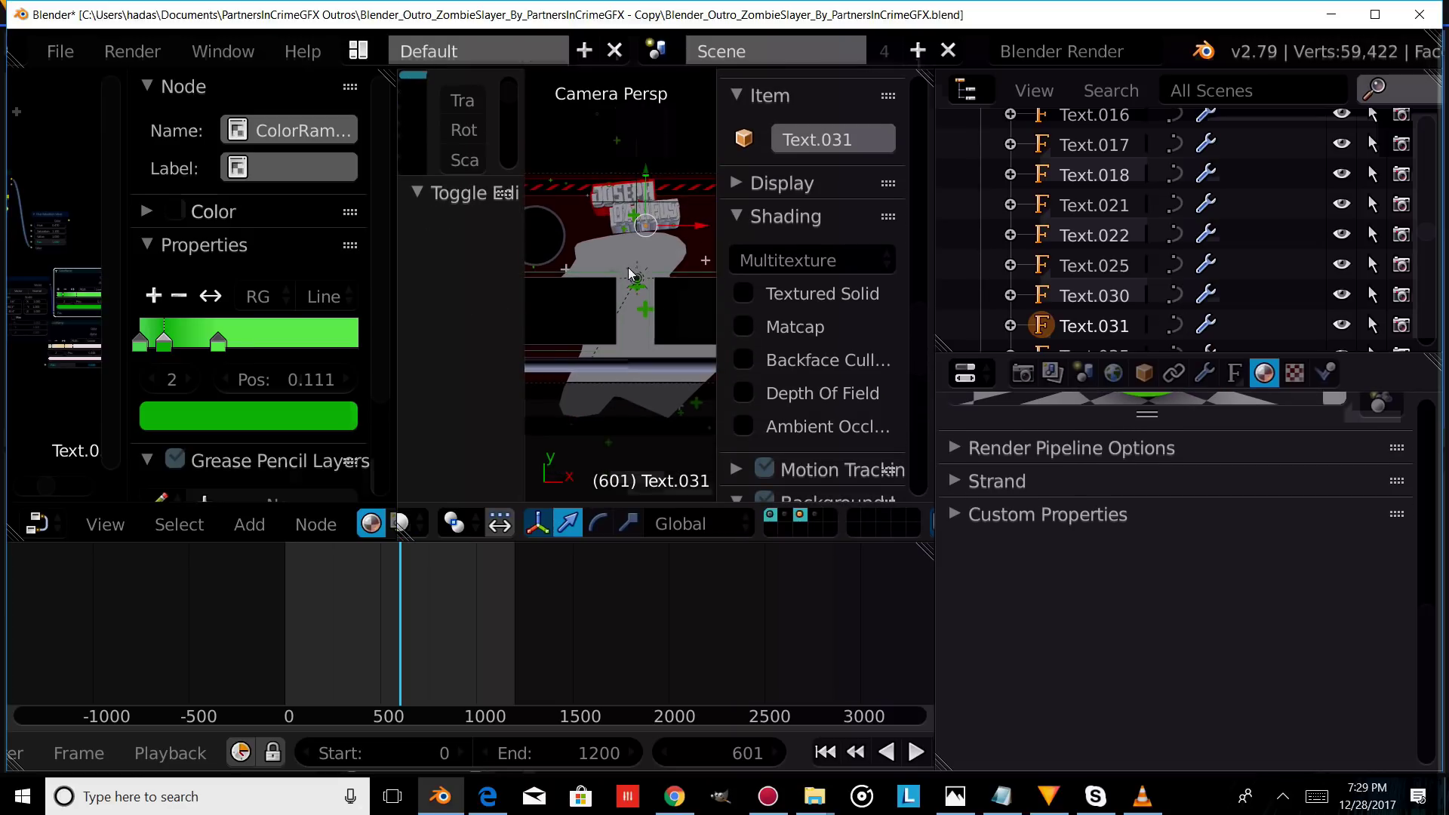
right_click(638, 366)
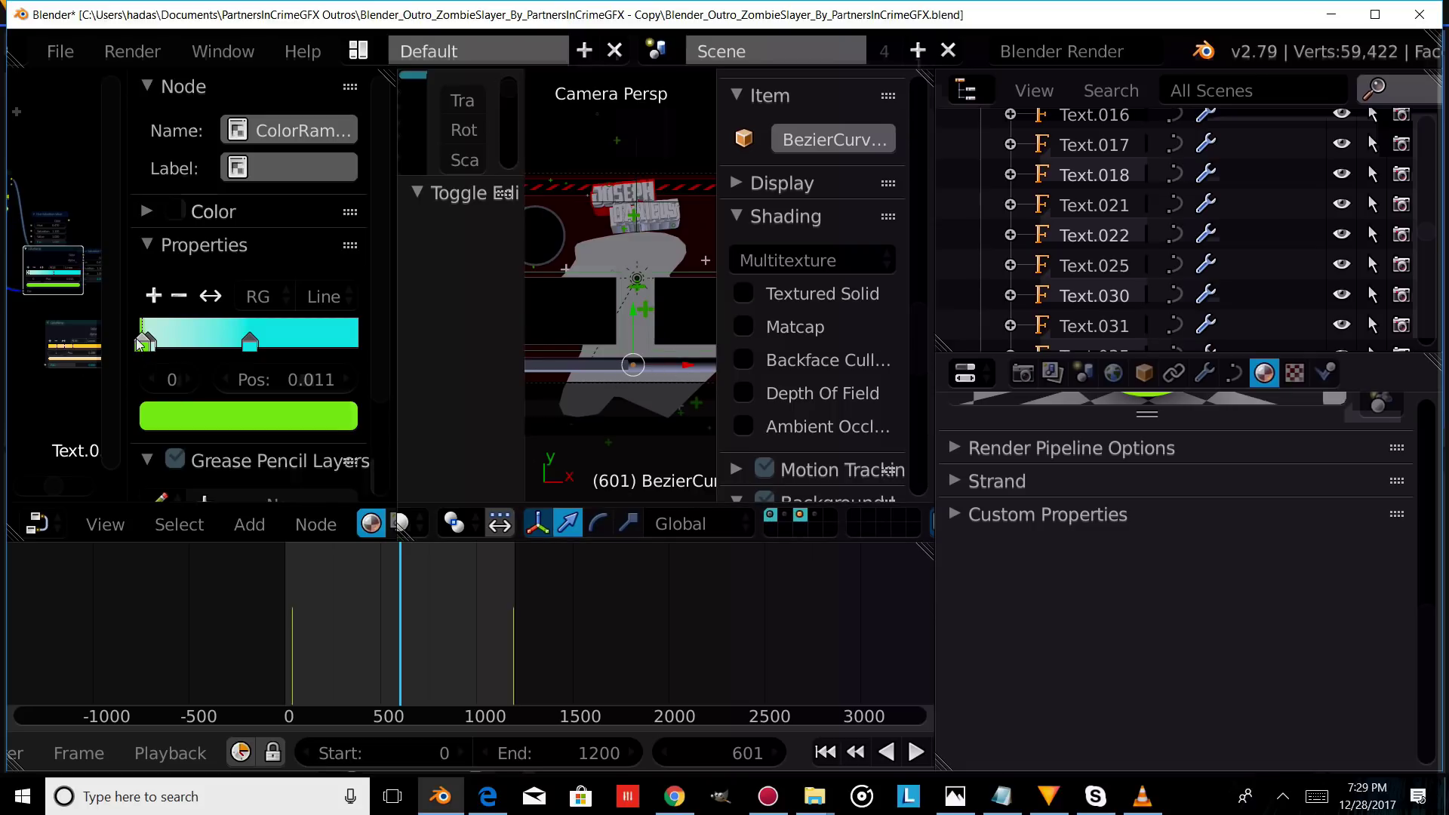
- Recolour the ColorRamp stops: the green stop to red, and the other stop and cyan stop to orange
left_click(174, 419)
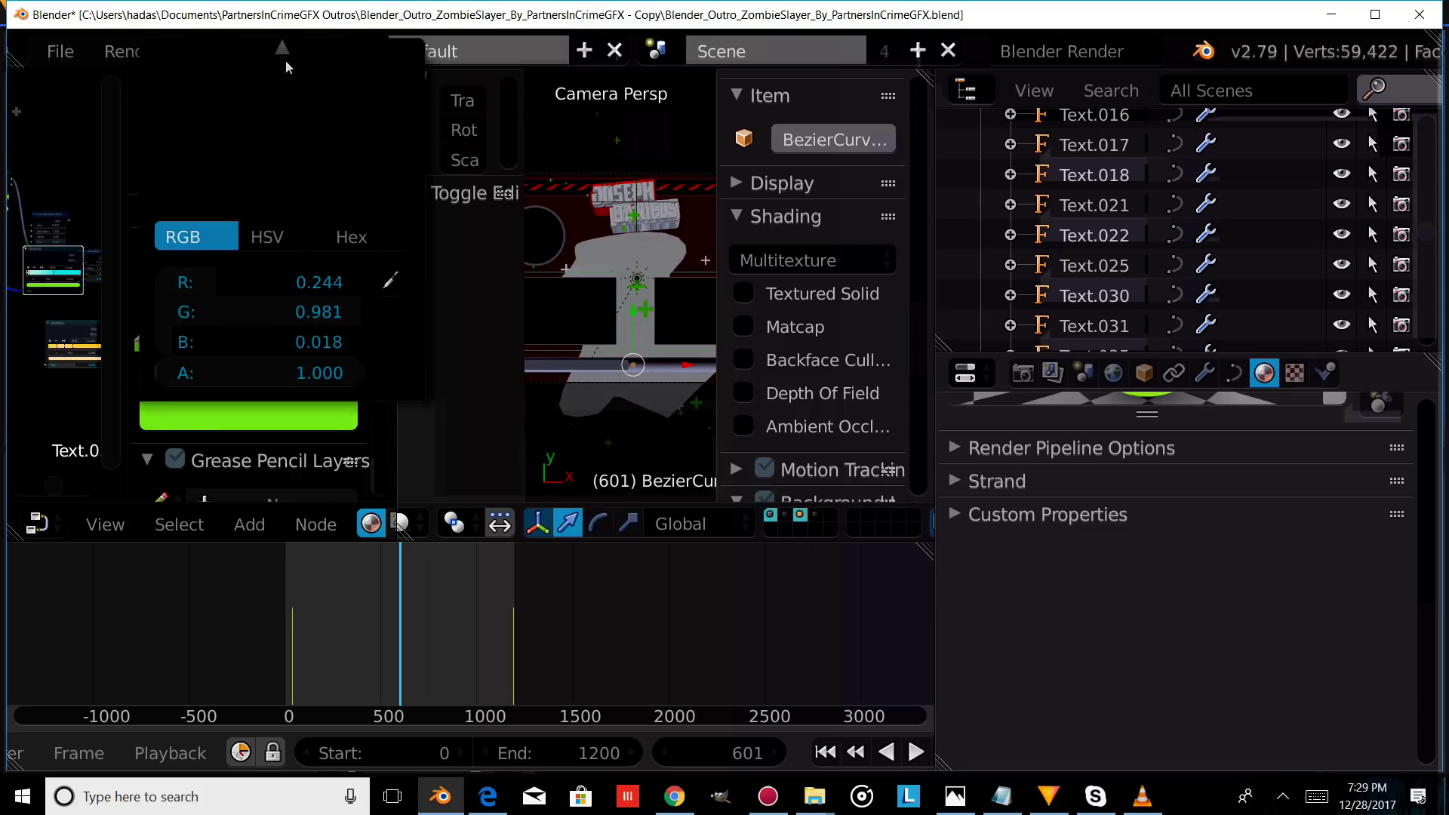
left_click(261, 264)
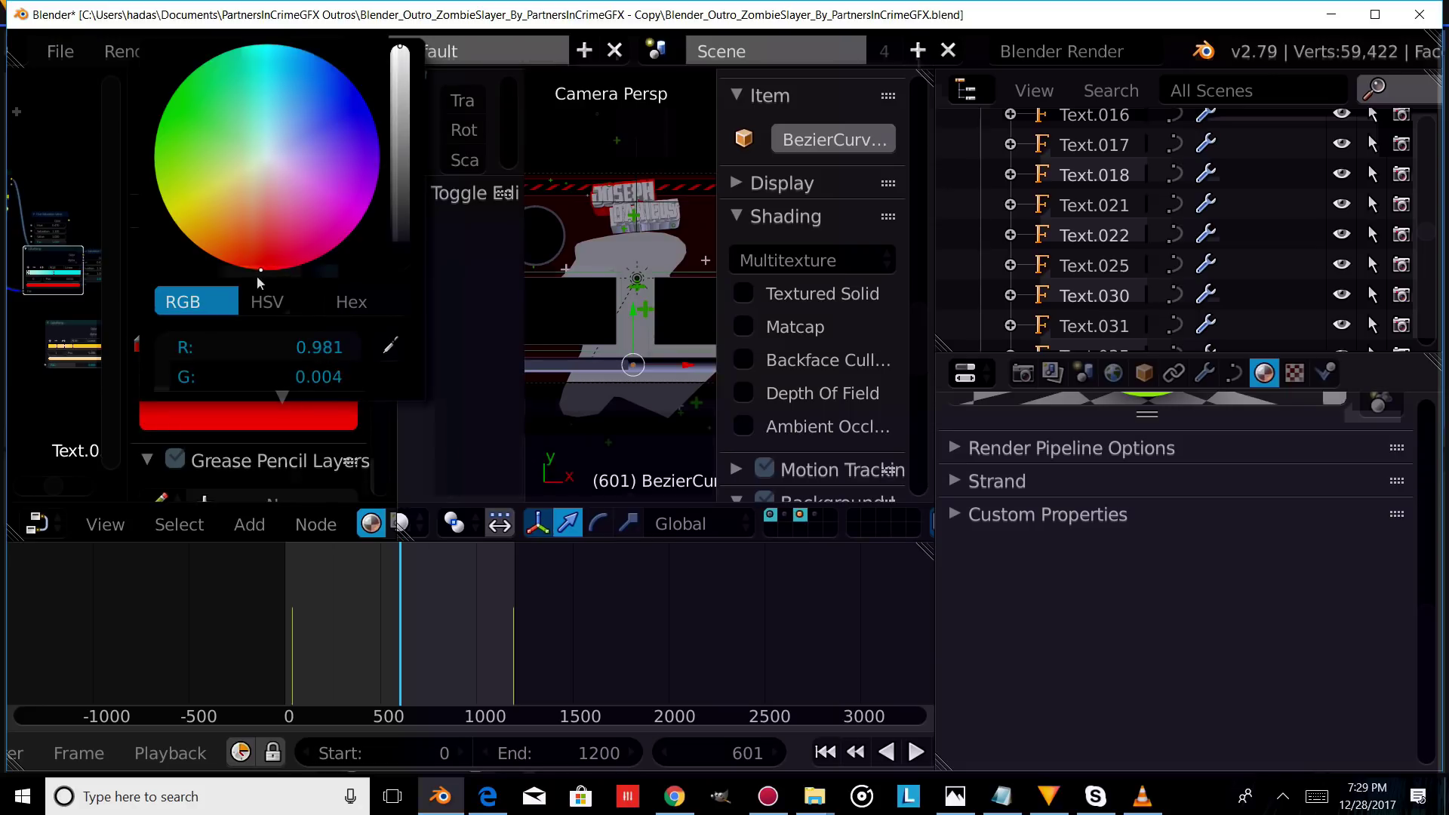
left_click(182, 415)
left_click_drag(235, 184, 248, 226)
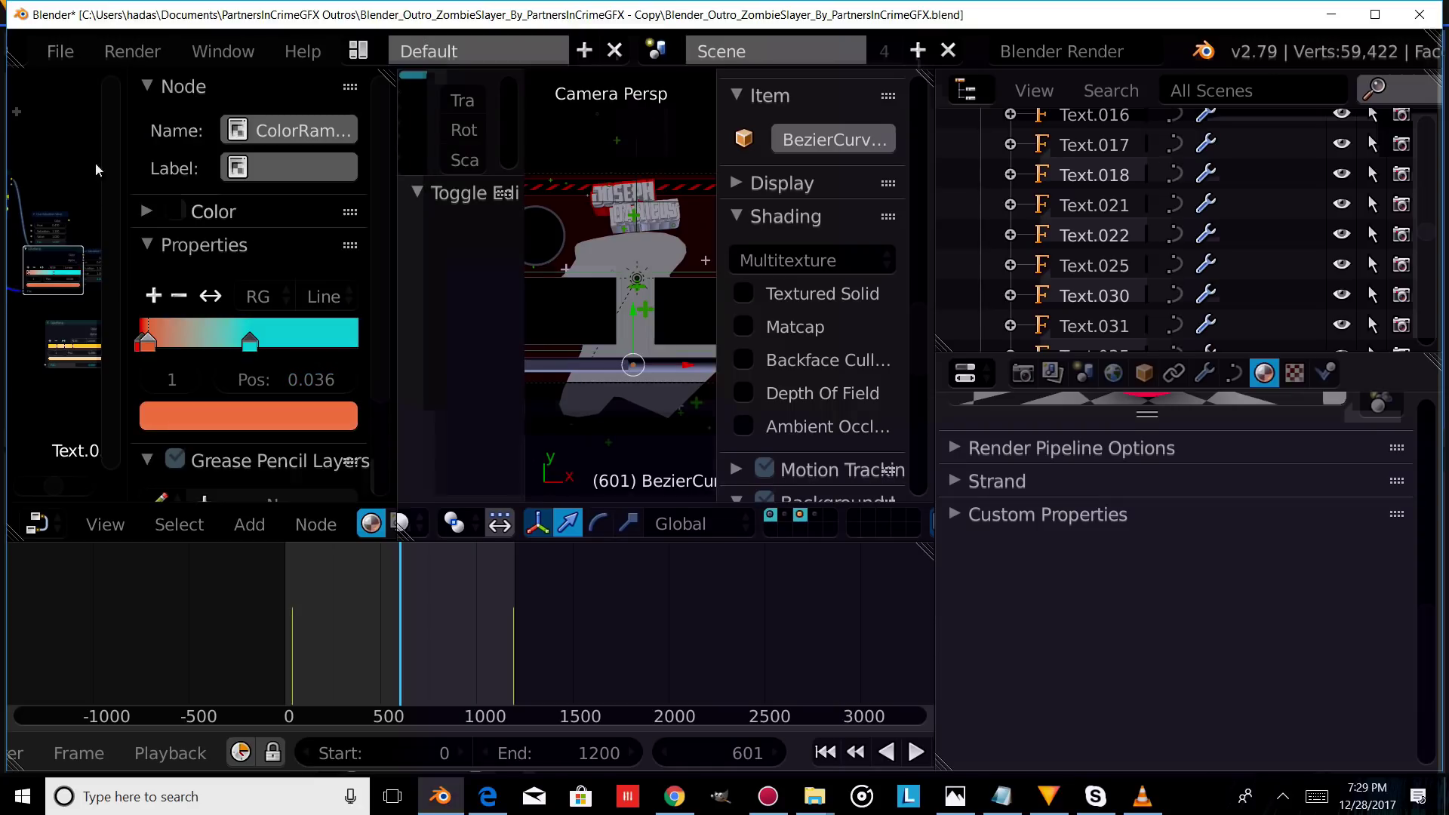
left_click(249, 342)
left_click(243, 415)
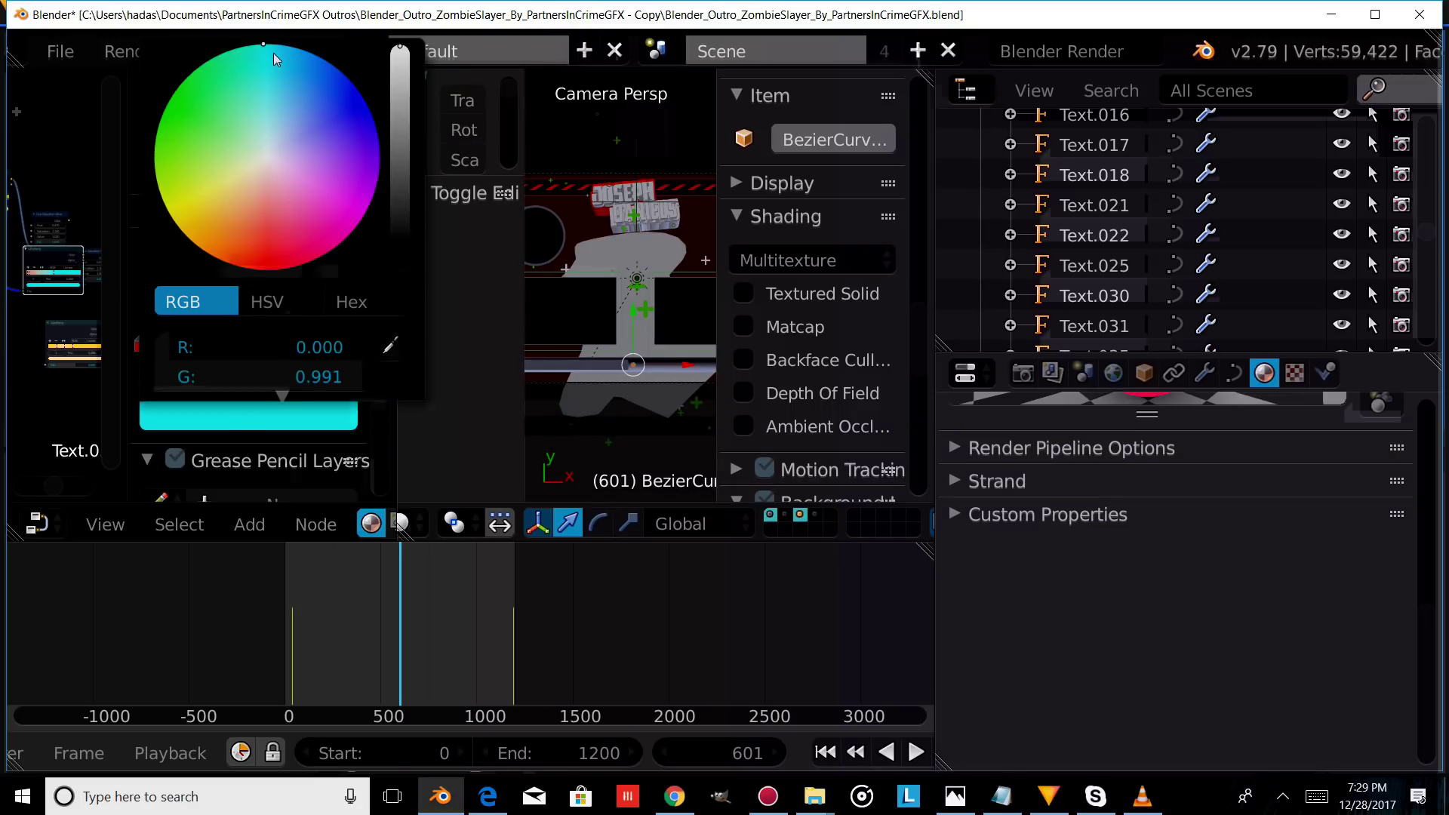
left_click(228, 216)
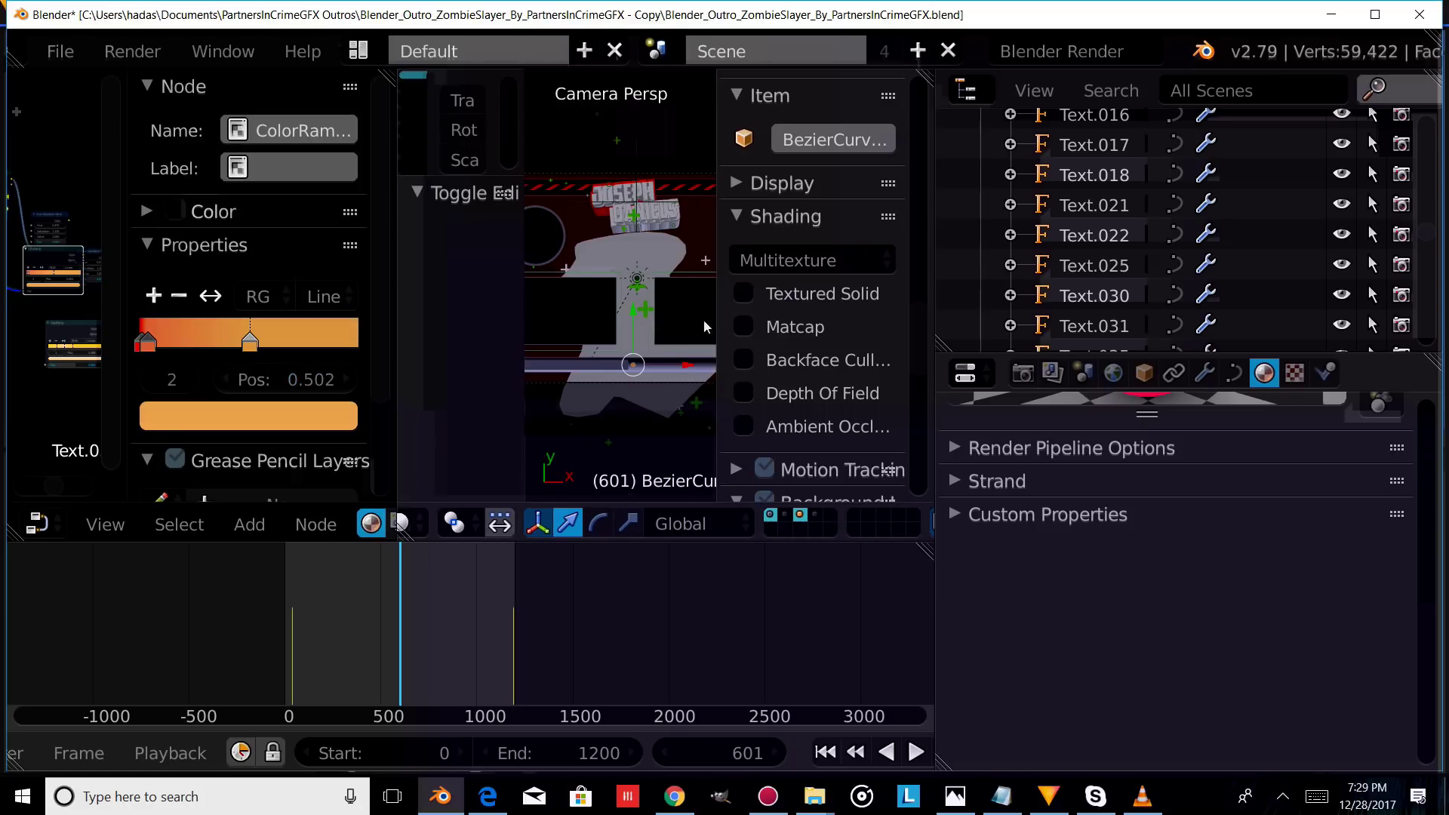
scroll(649, 358, "down", 3)
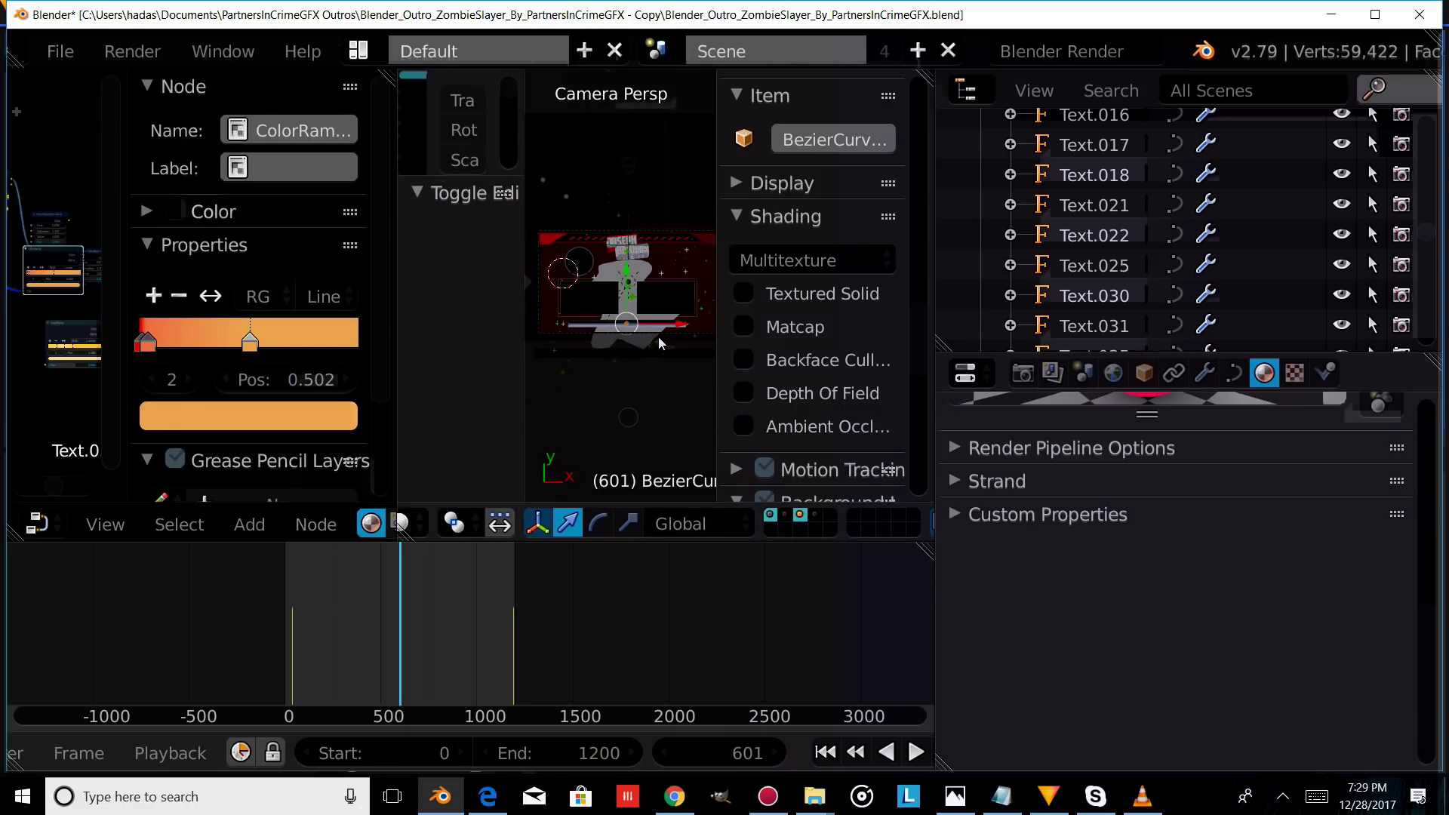
scroll(631, 311, "down", 1)
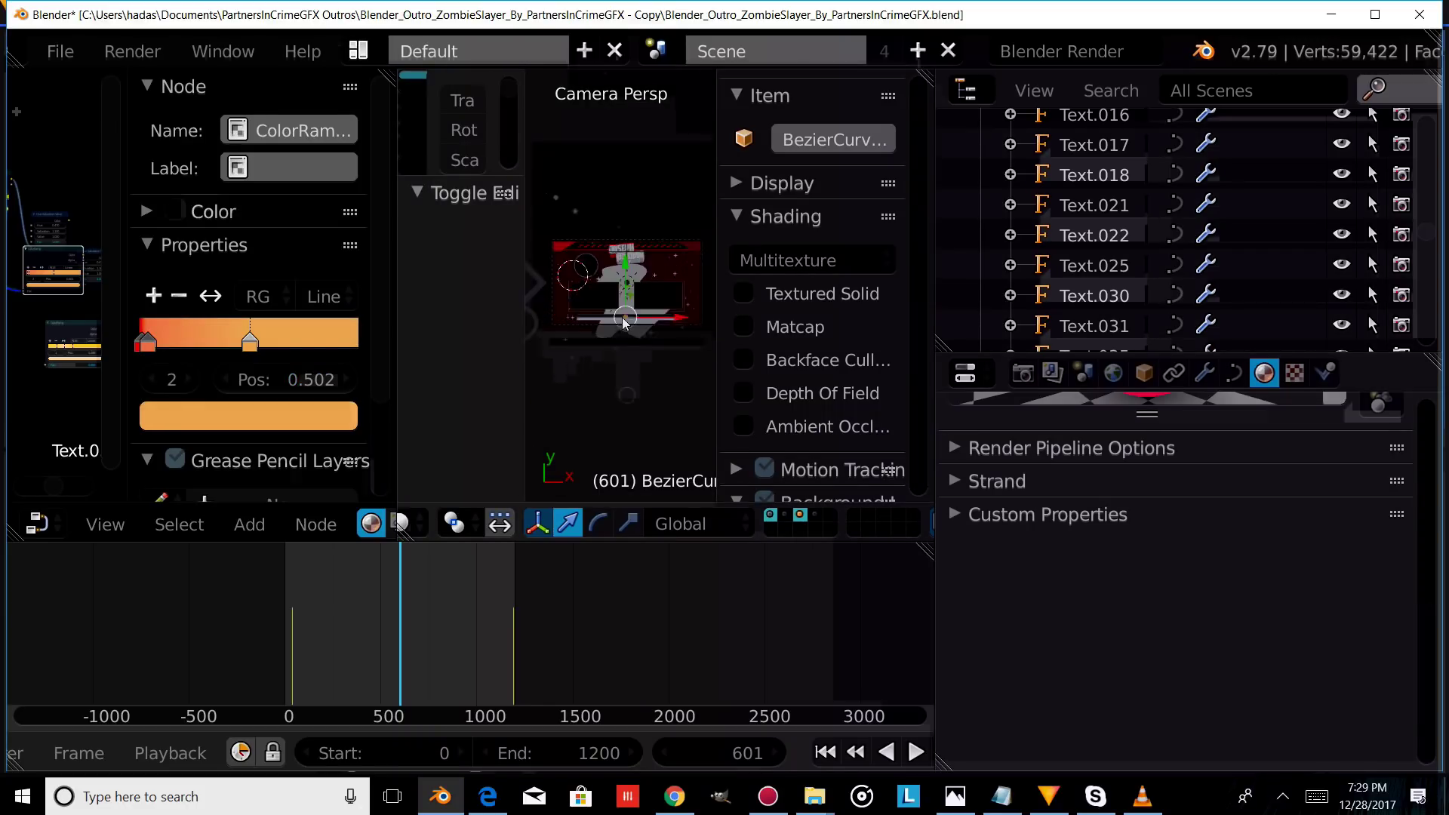
- Select the diamond shape and set Material.018's diffuse colour to pure red
middle_click_drag(625, 321, 663, 323, "shift")
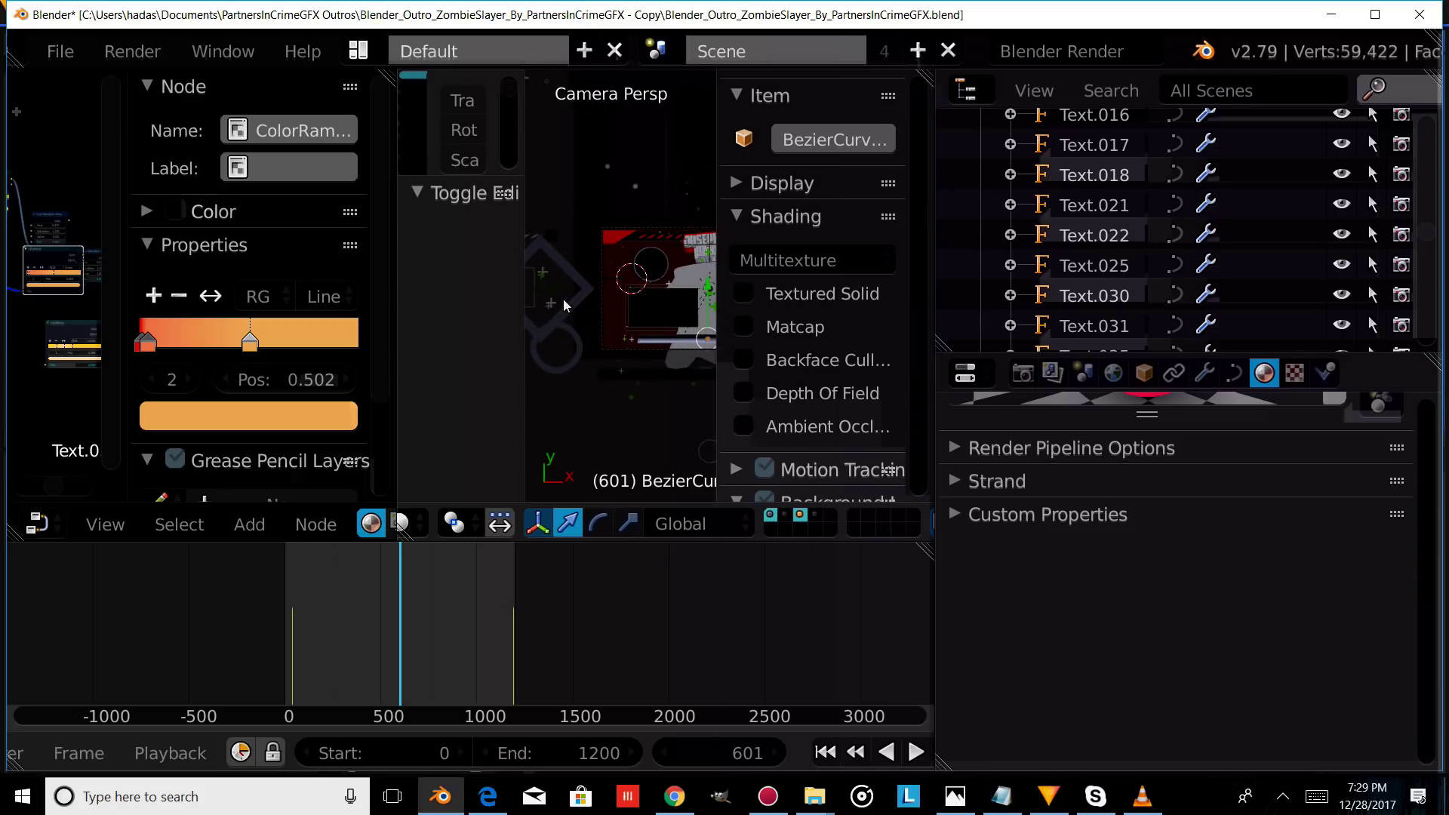
scroll(554, 304, "up", 2)
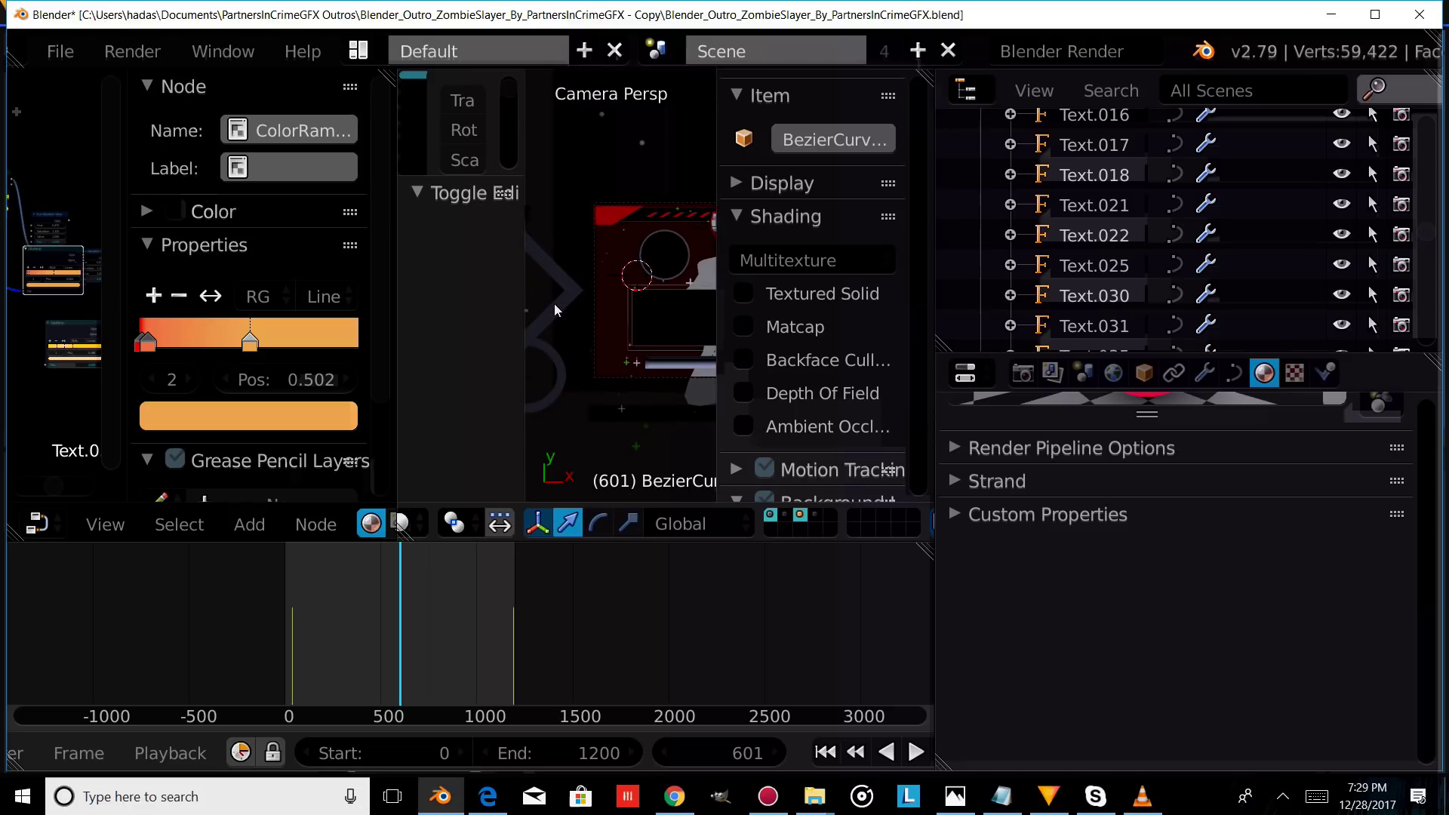
middle_click_drag(554, 304, 642, 306, "shift")
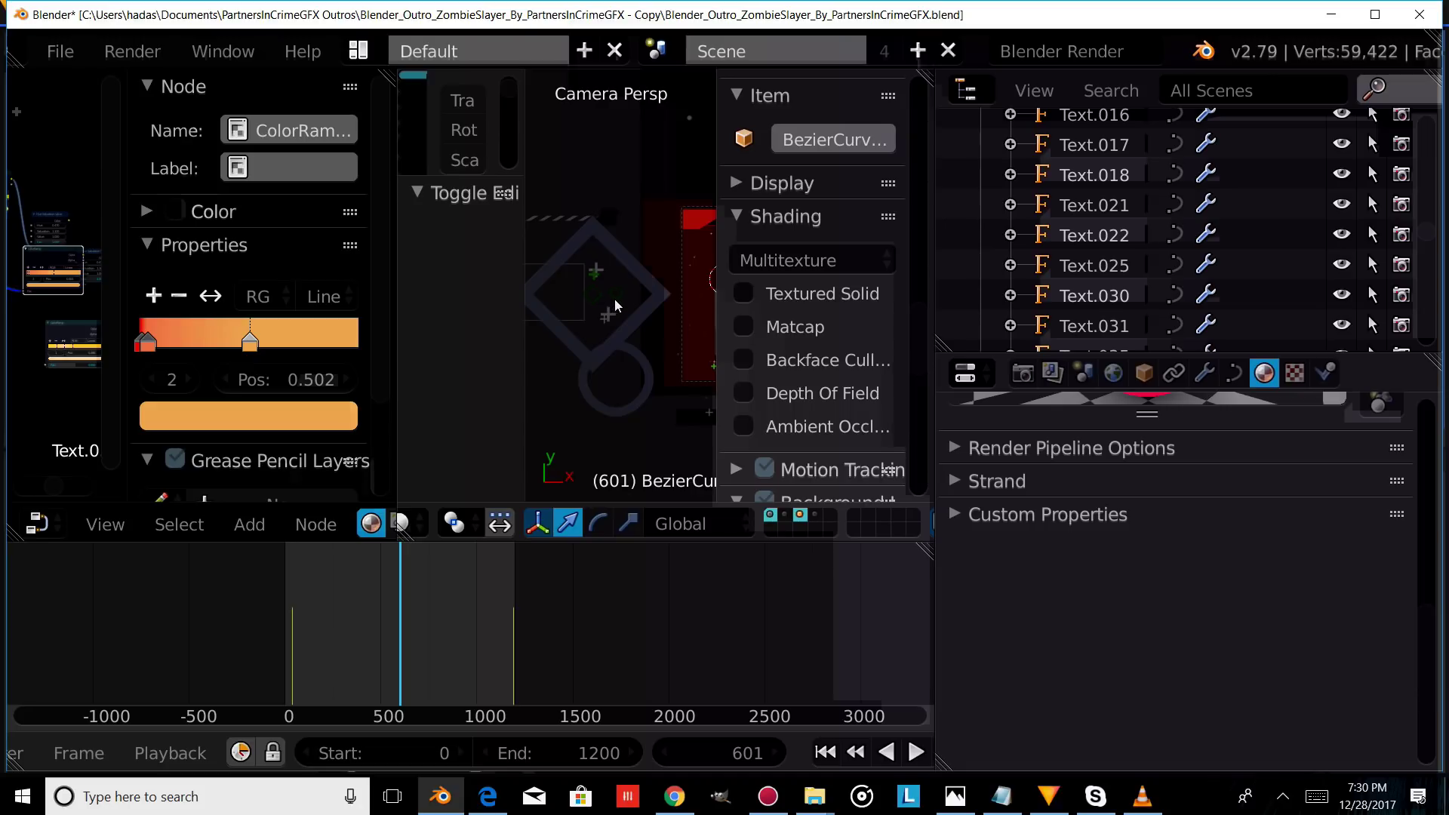
right_click(615, 296)
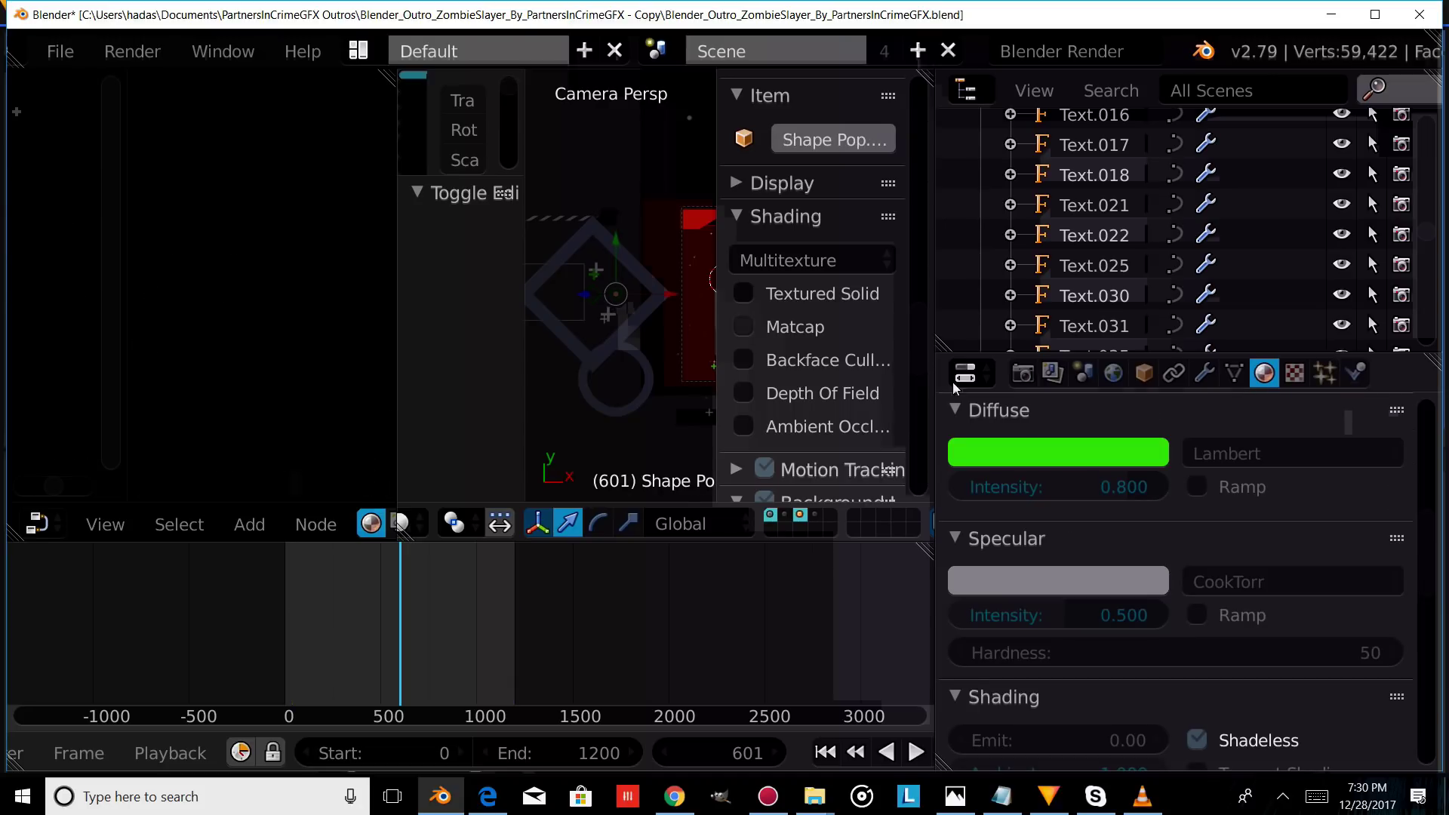
left_click(1068, 450)
left_click(1009, 269)
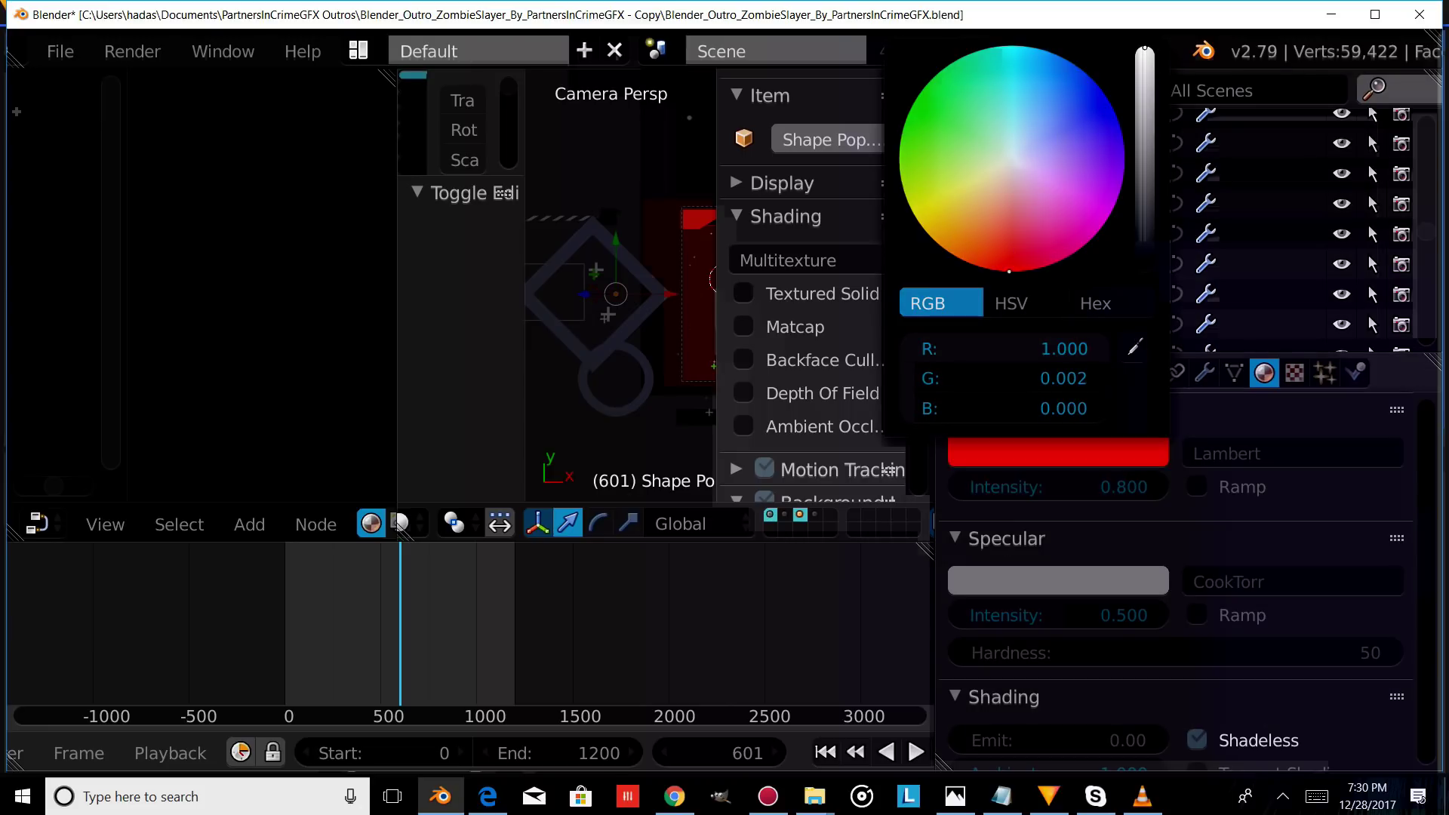
left_click_drag(989, 269, 1006, 272)
scroll(596, 283, "up", 2)
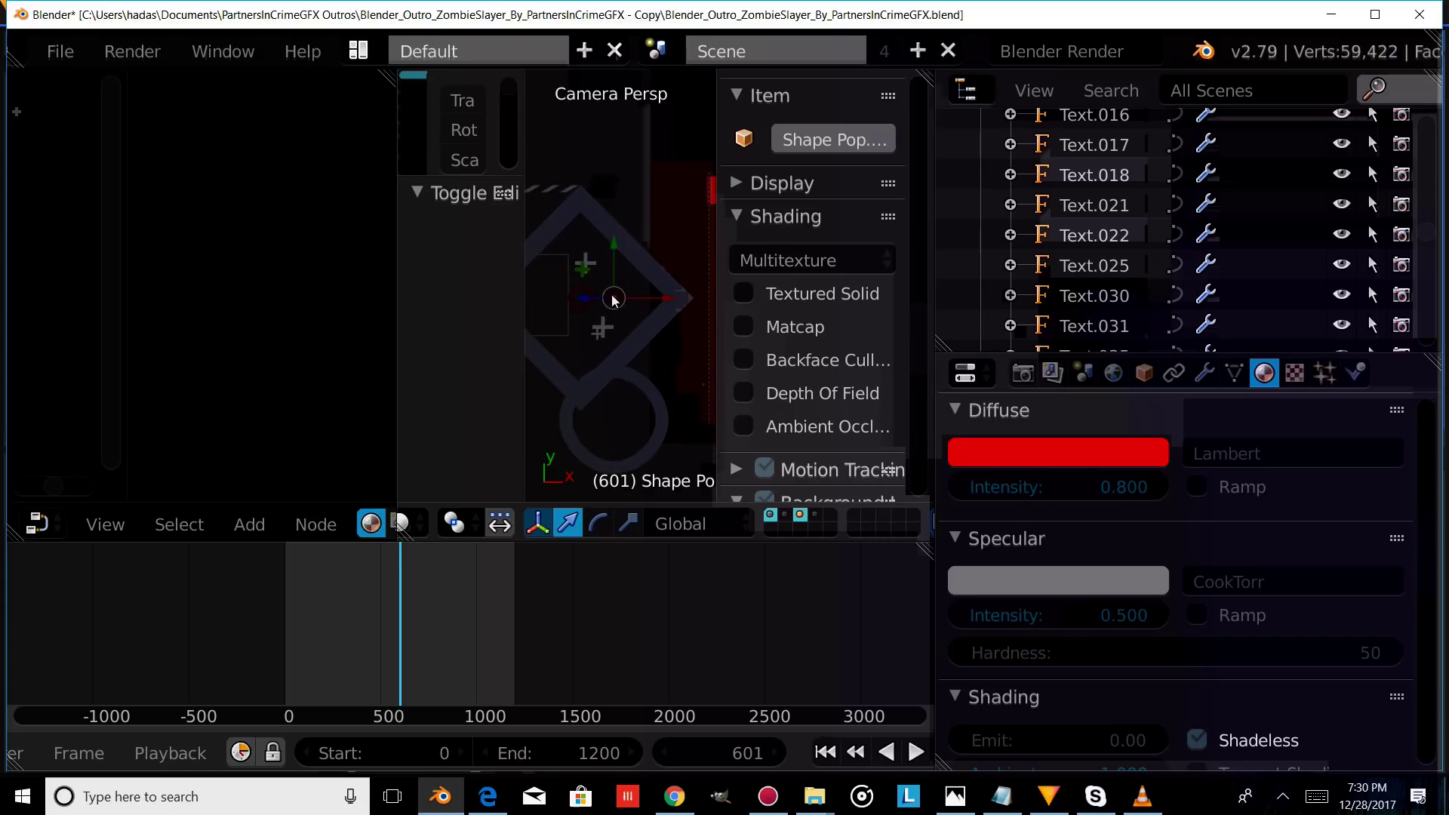
scroll(590, 293, "up", 1)
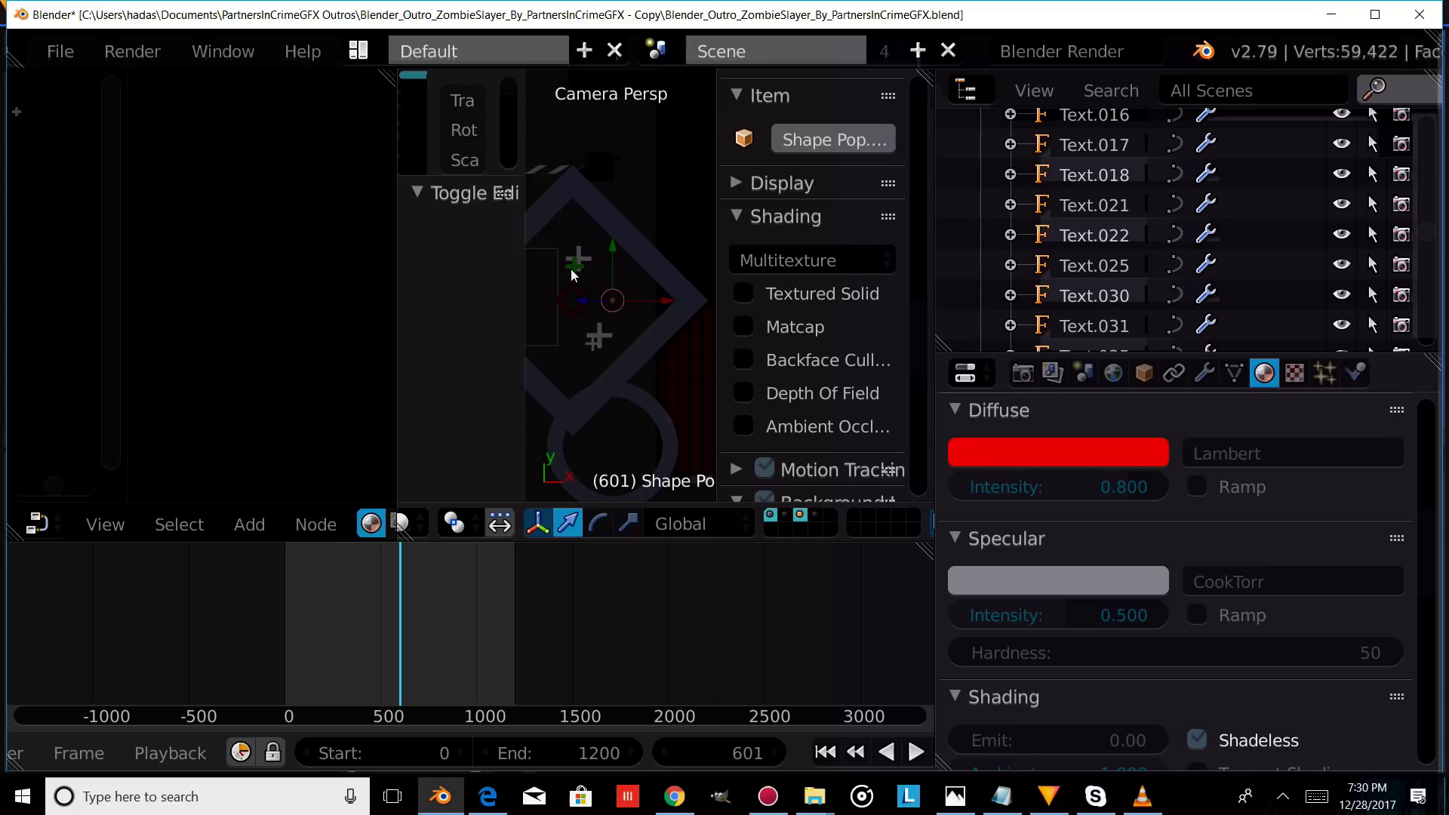
right_click(581, 272)
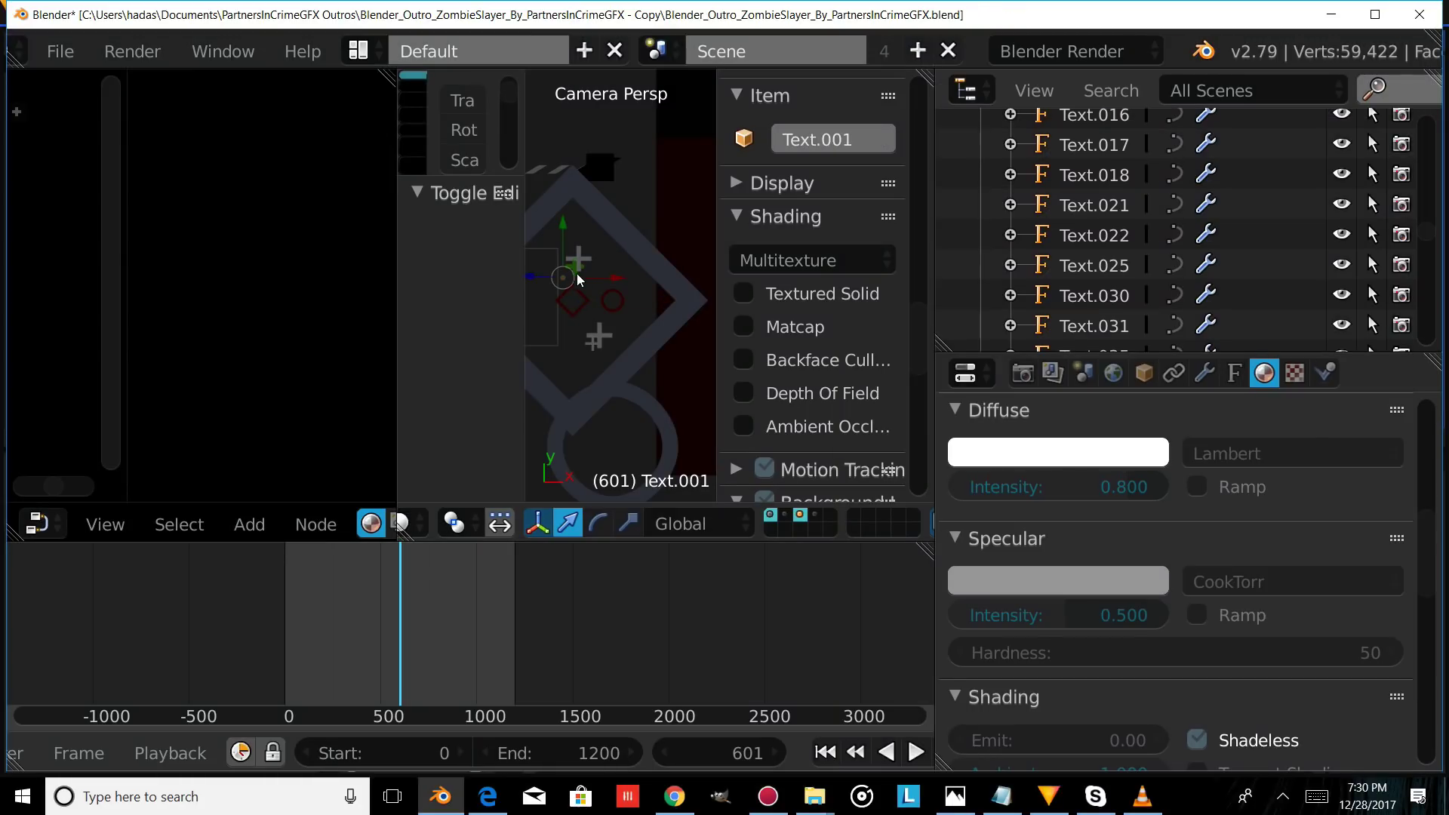
- Select the green cross Text.023 and set its material's diffuse colour to red
scroll(611, 291, "up", 2)
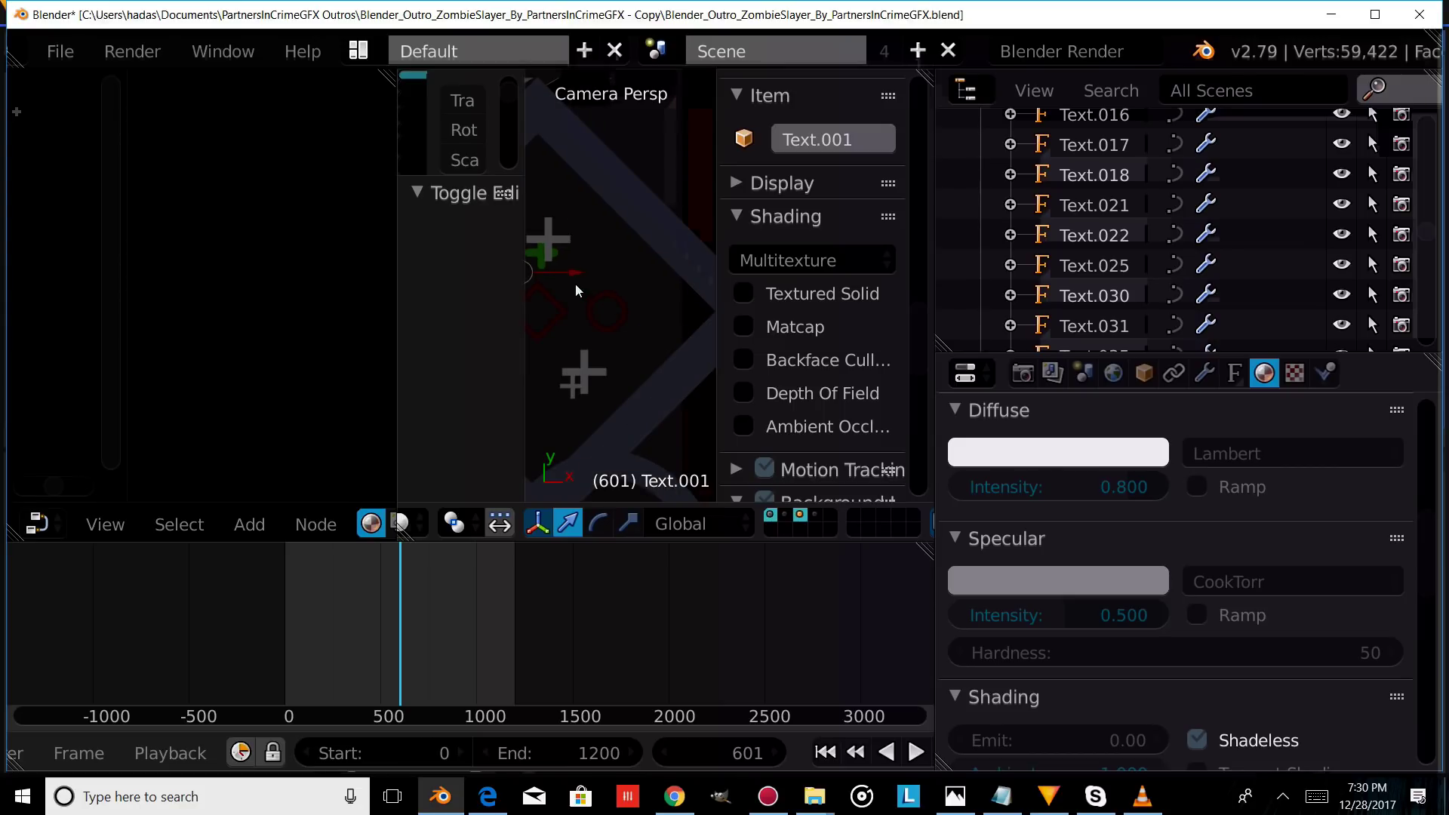
scroll(575, 283, "down", 2)
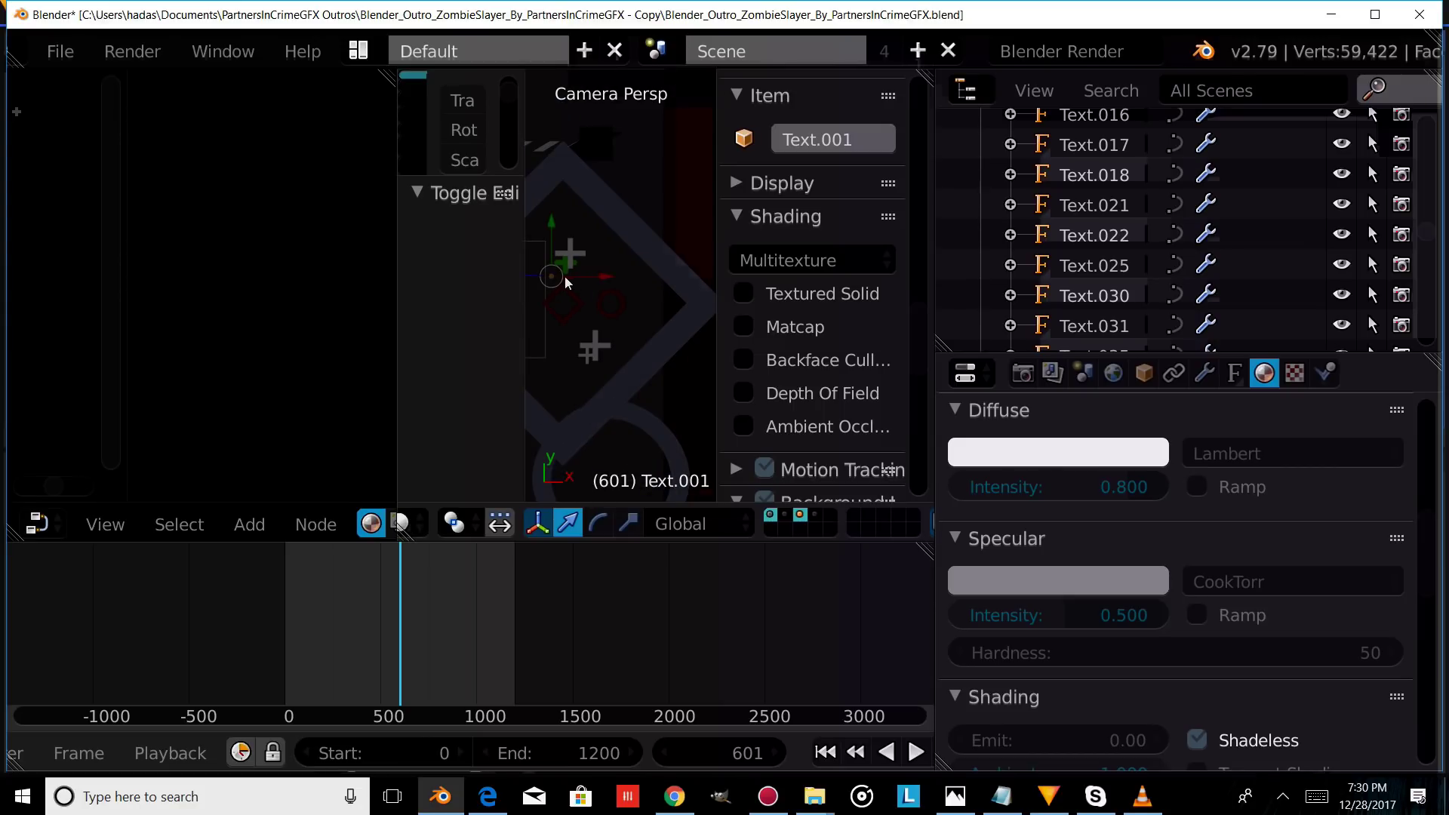
scroll(564, 275, "up", 2)
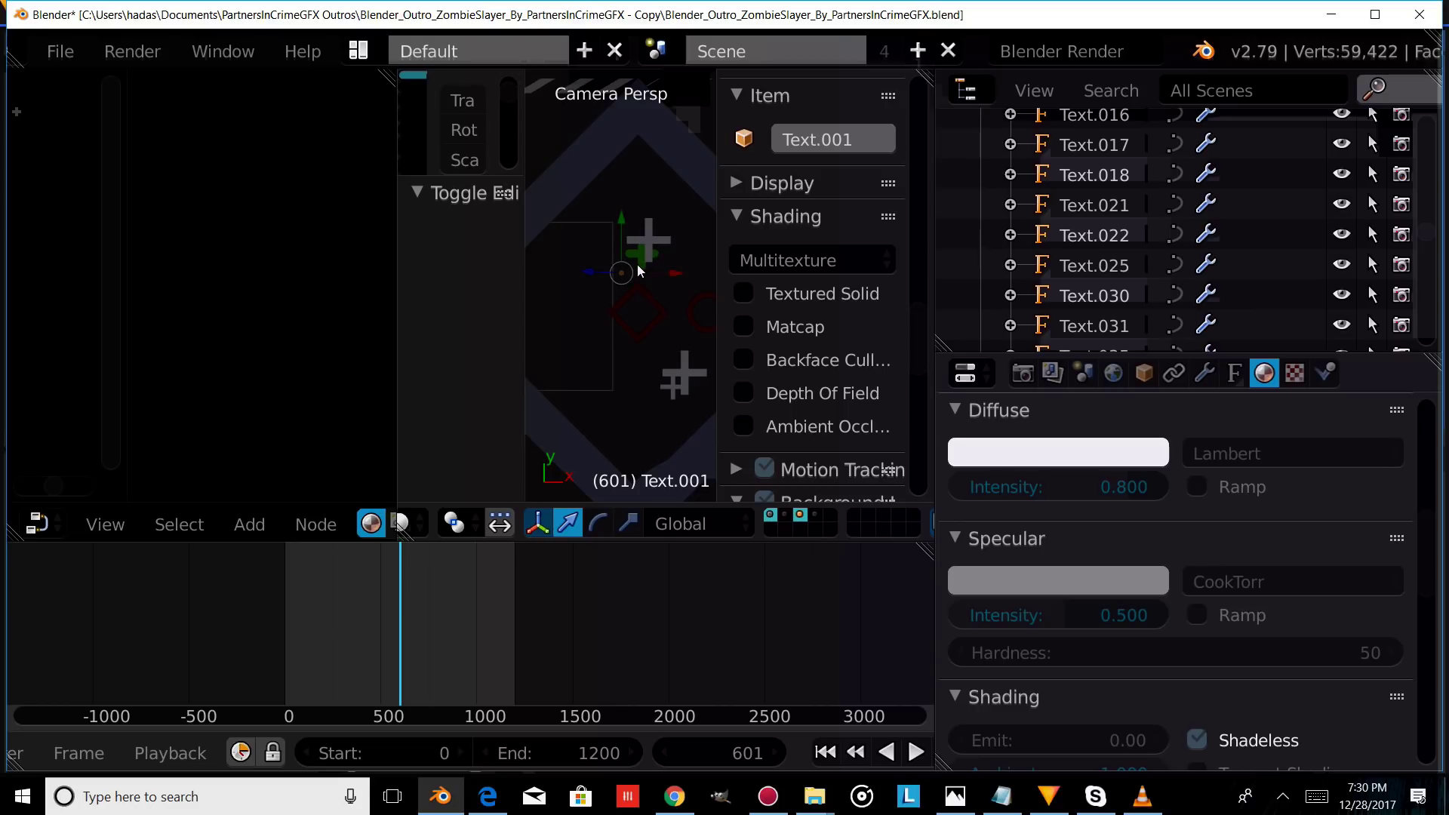
right_click(637, 264)
left_click(1031, 449)
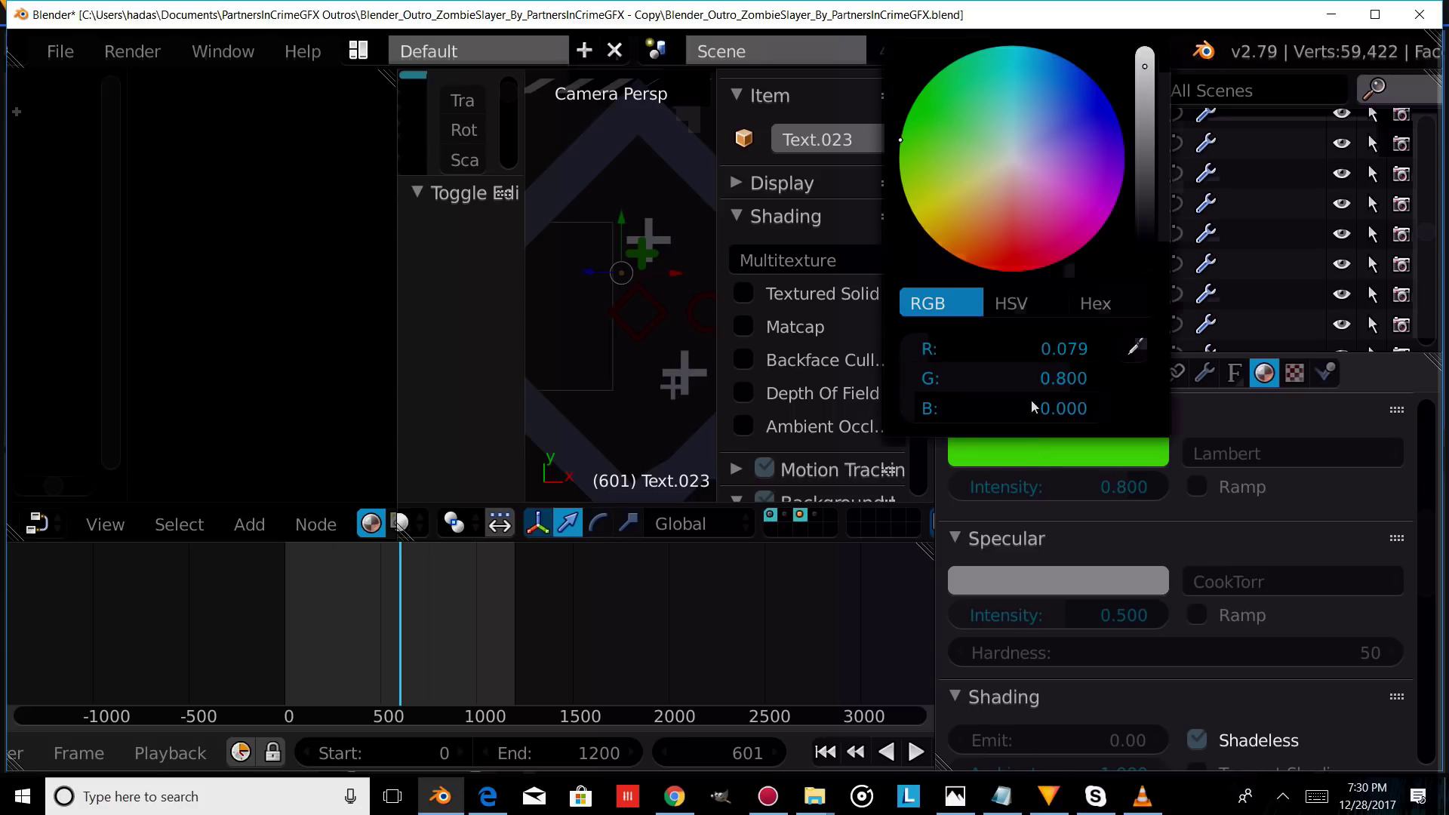
left_click(1014, 257)
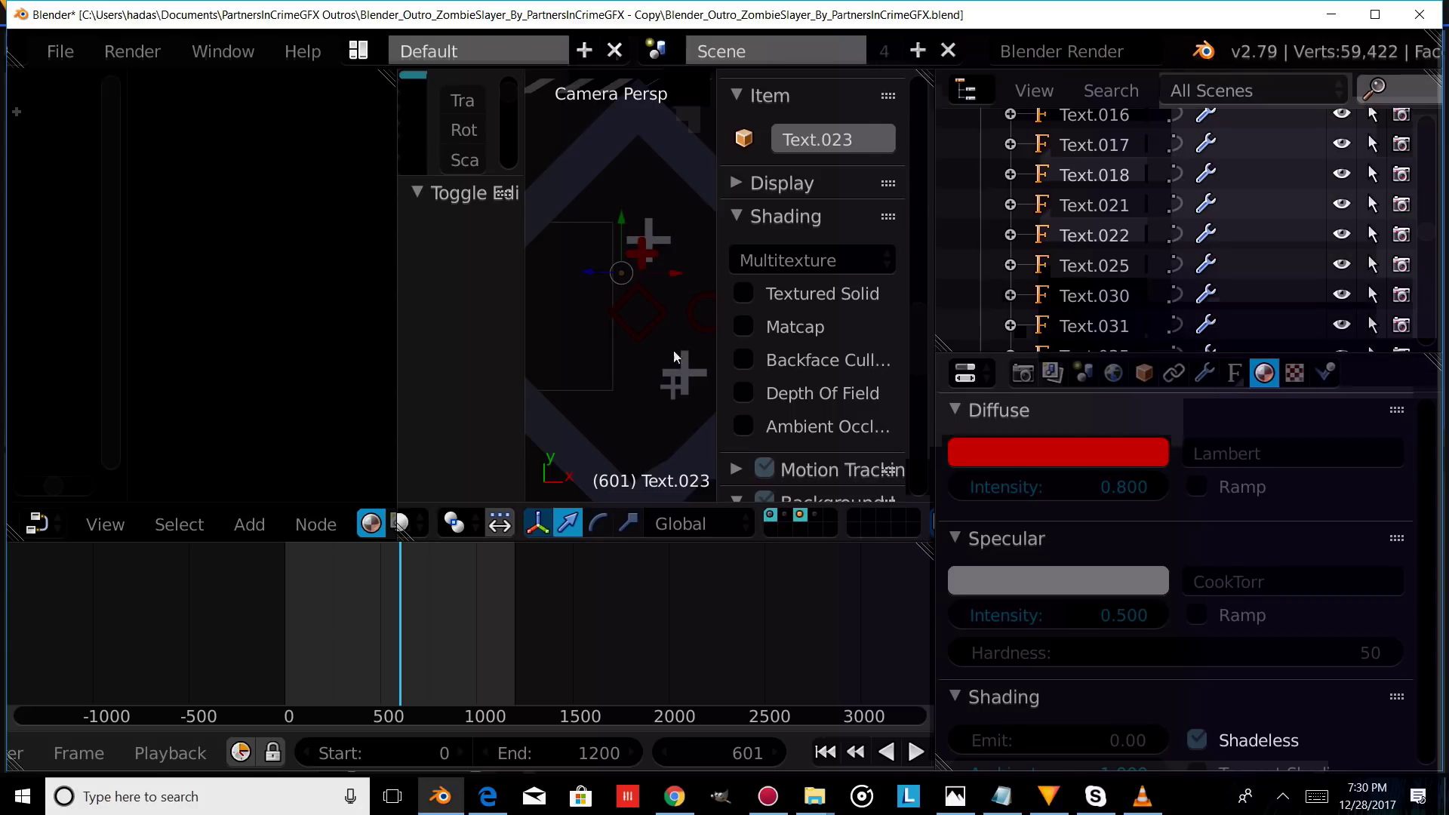
scroll(647, 360, "down", 5)
scroll(666, 332, "down", 3)
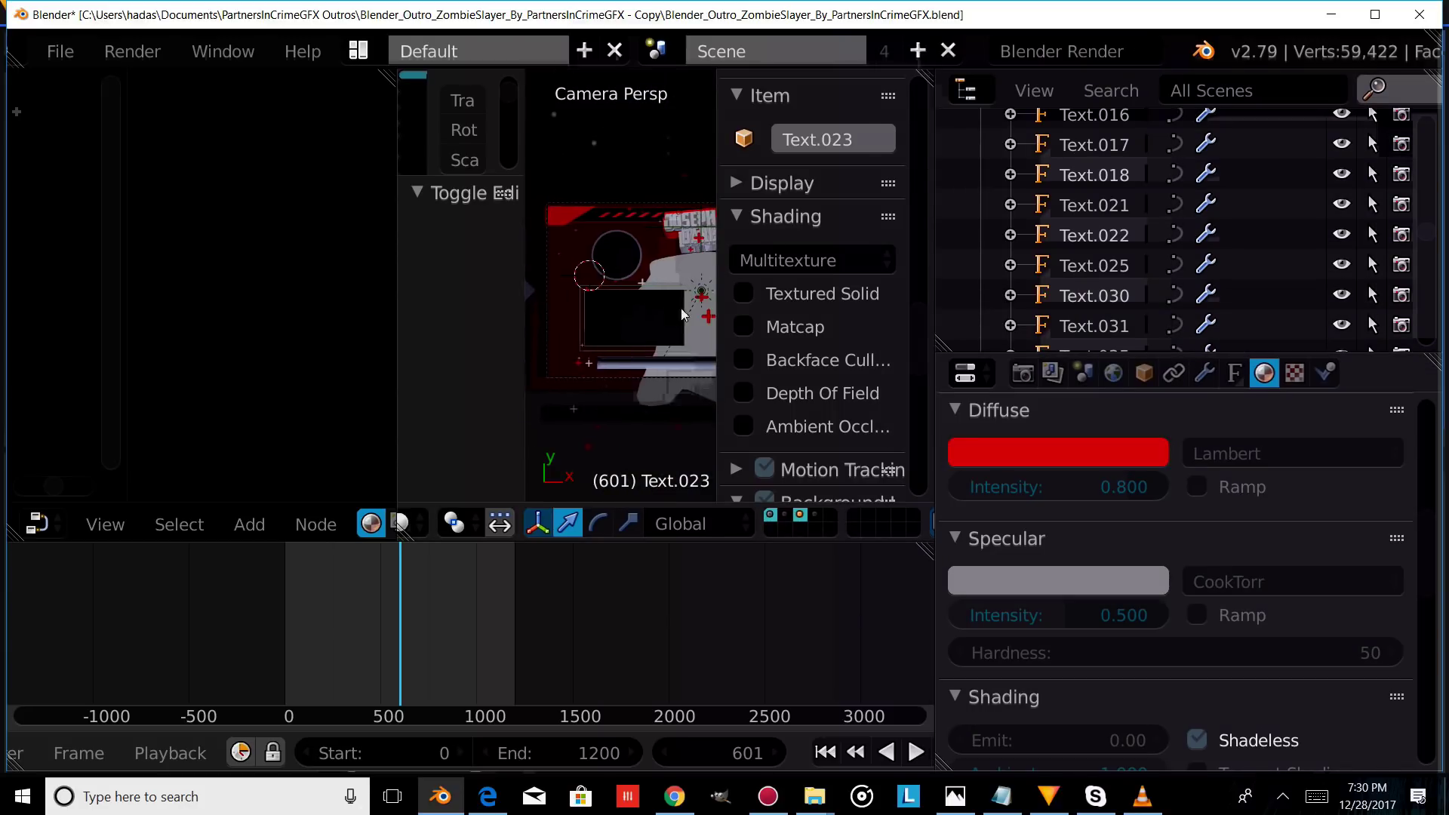
mouse_move(639, 293)
middle_mouse_down("shift")
mouse_move(652, 277)
mouse_move(631, 285)
middle_mouse_up("shift")
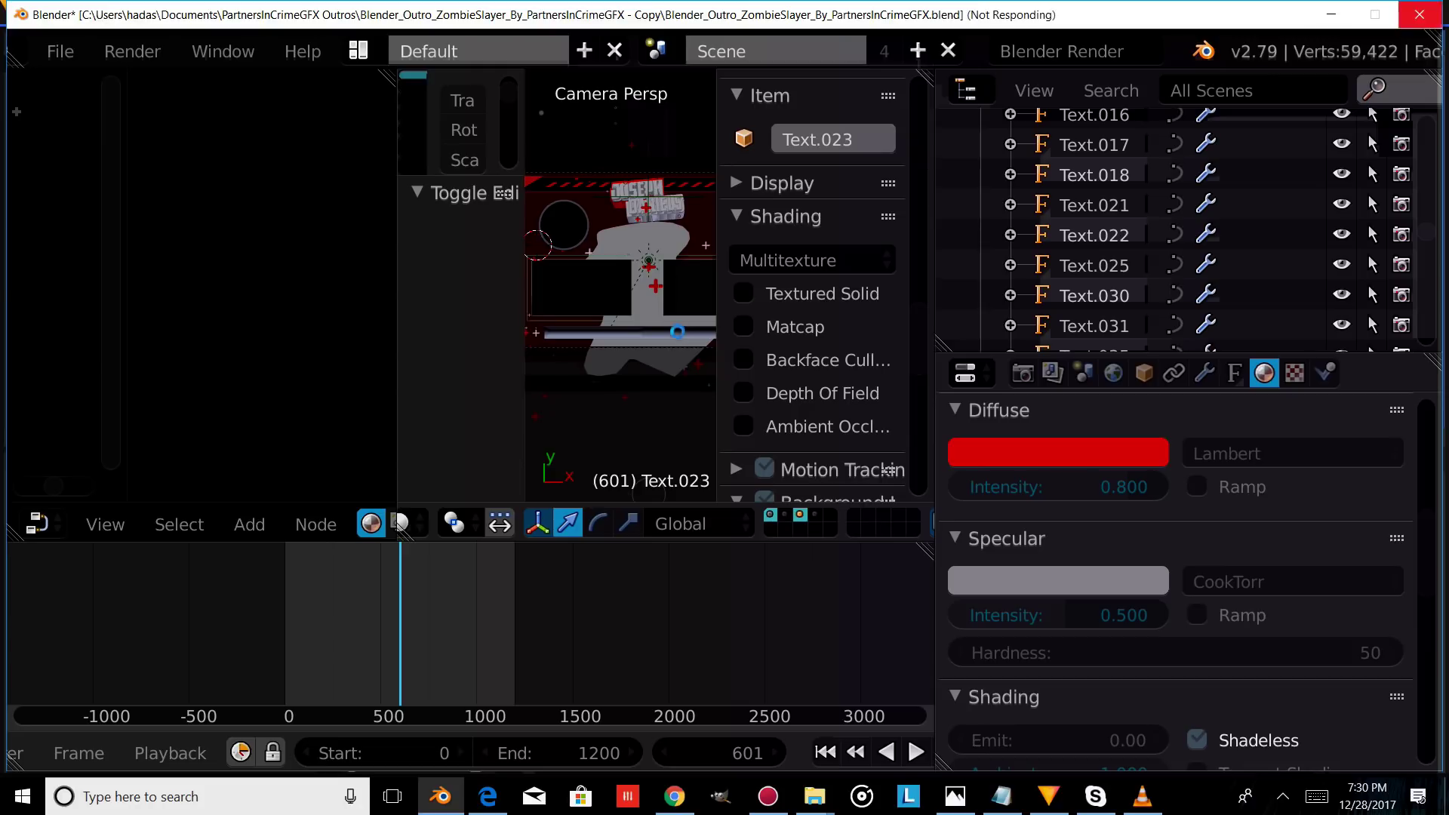
- Select the BezierCurve bar and set its ColorRamp's left stop to dark red
right_click(677, 333)
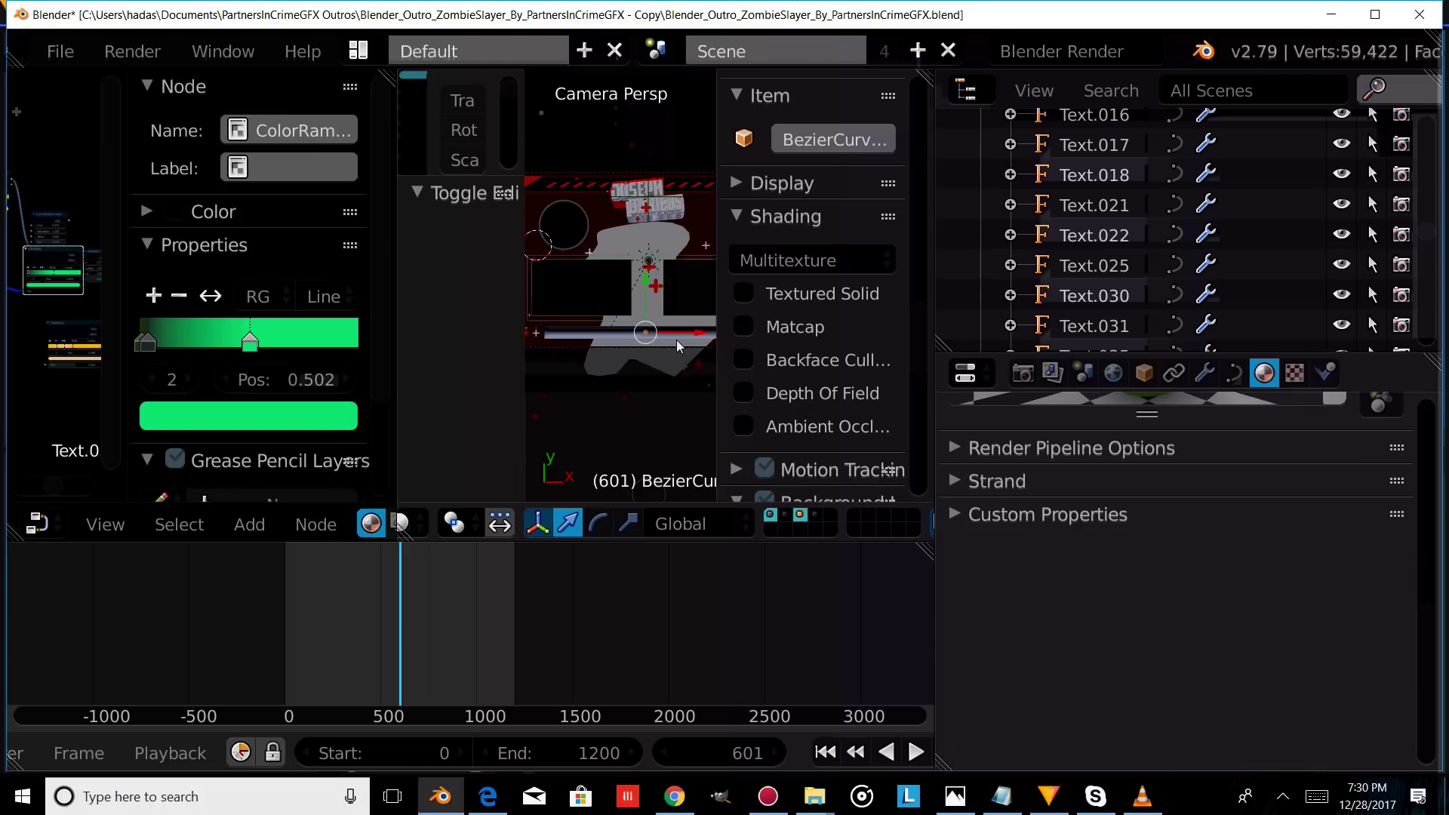
left_click(147, 341)
left_click(181, 416)
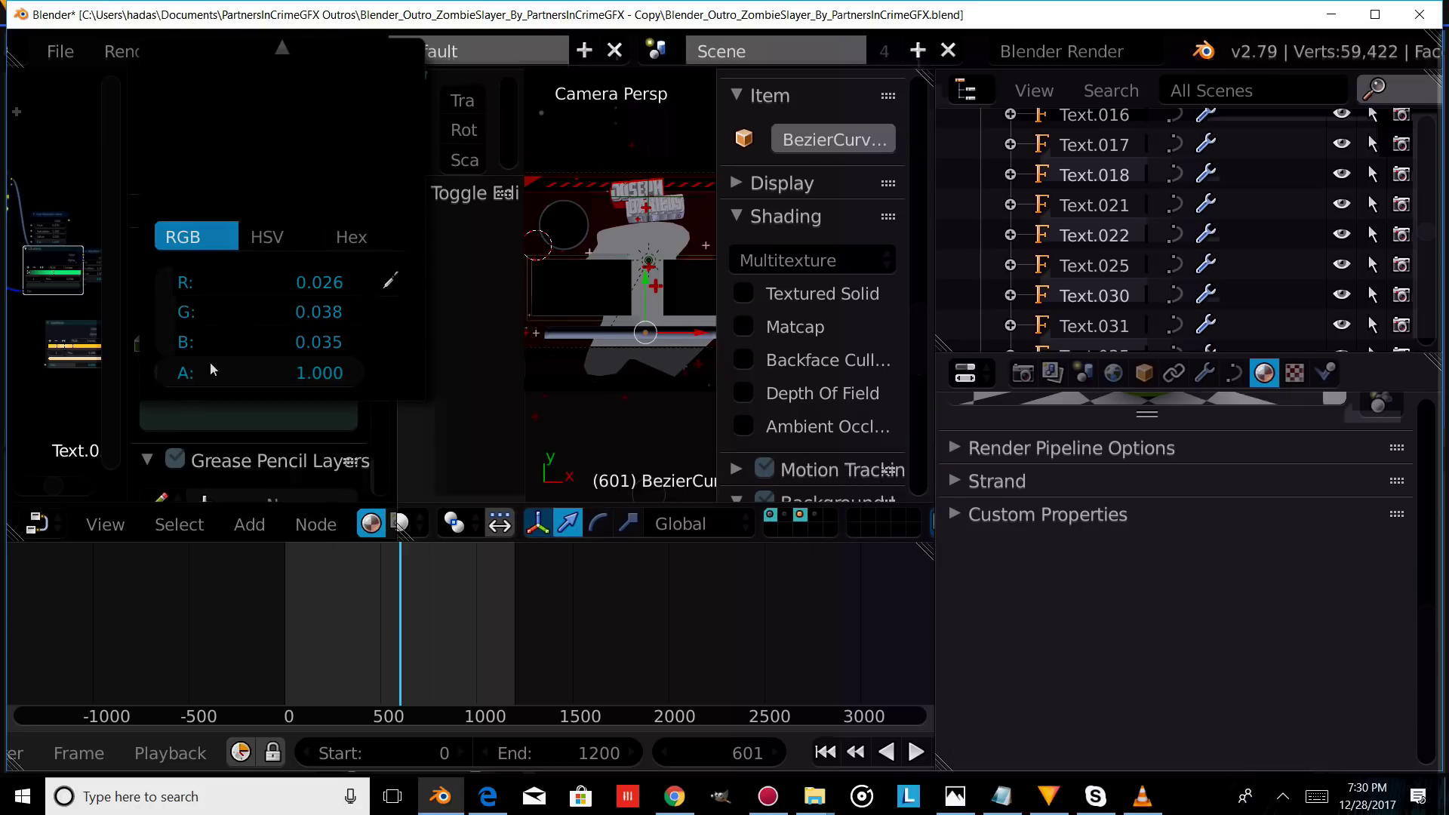
scroll(281, 53, "up", 3)
left_click(265, 269)
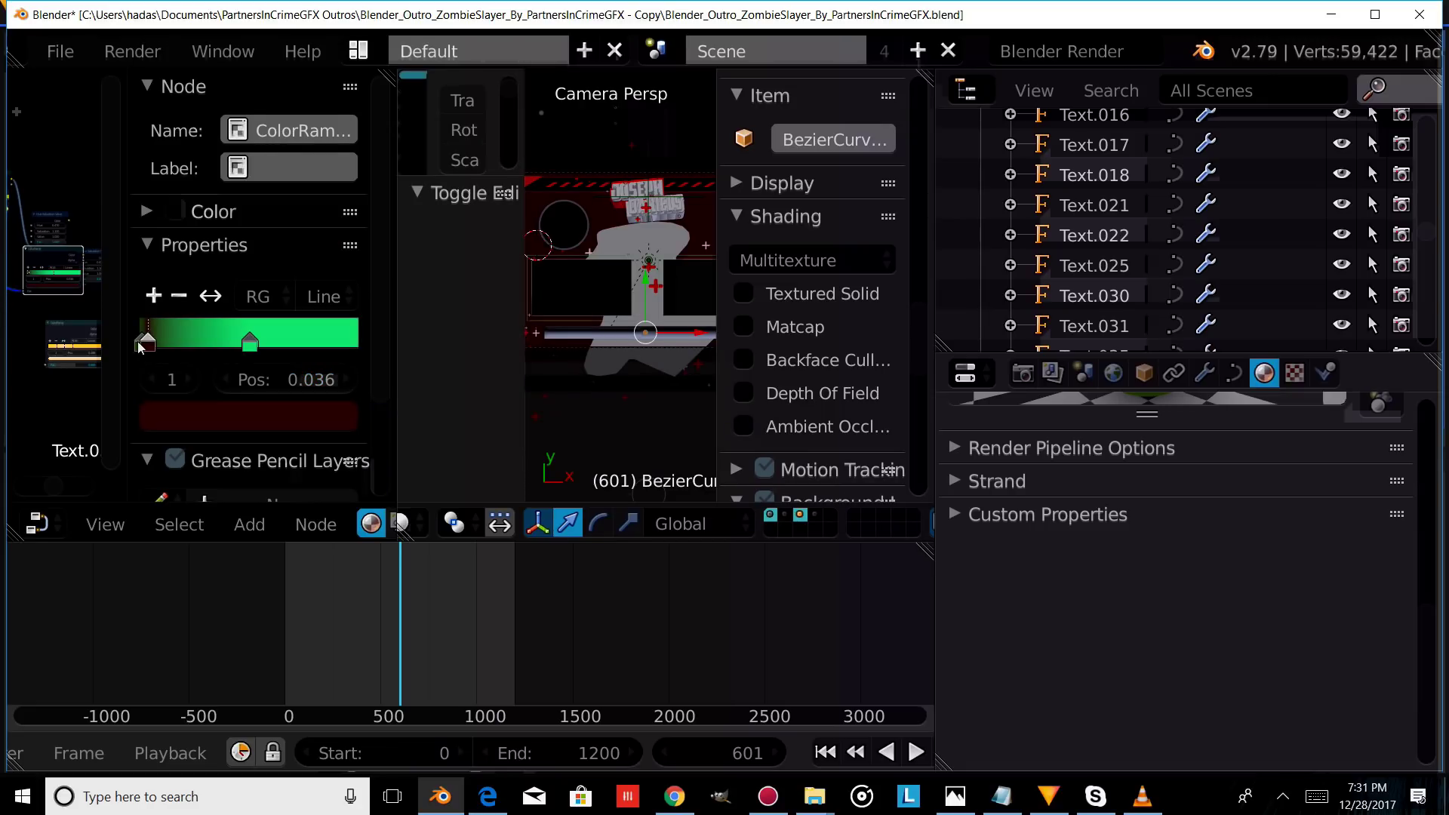
mouse_move(127, 347)
left_mouse_down()
mouse_move(97, 349)
mouse_move(117, 349)
left_mouse_up()
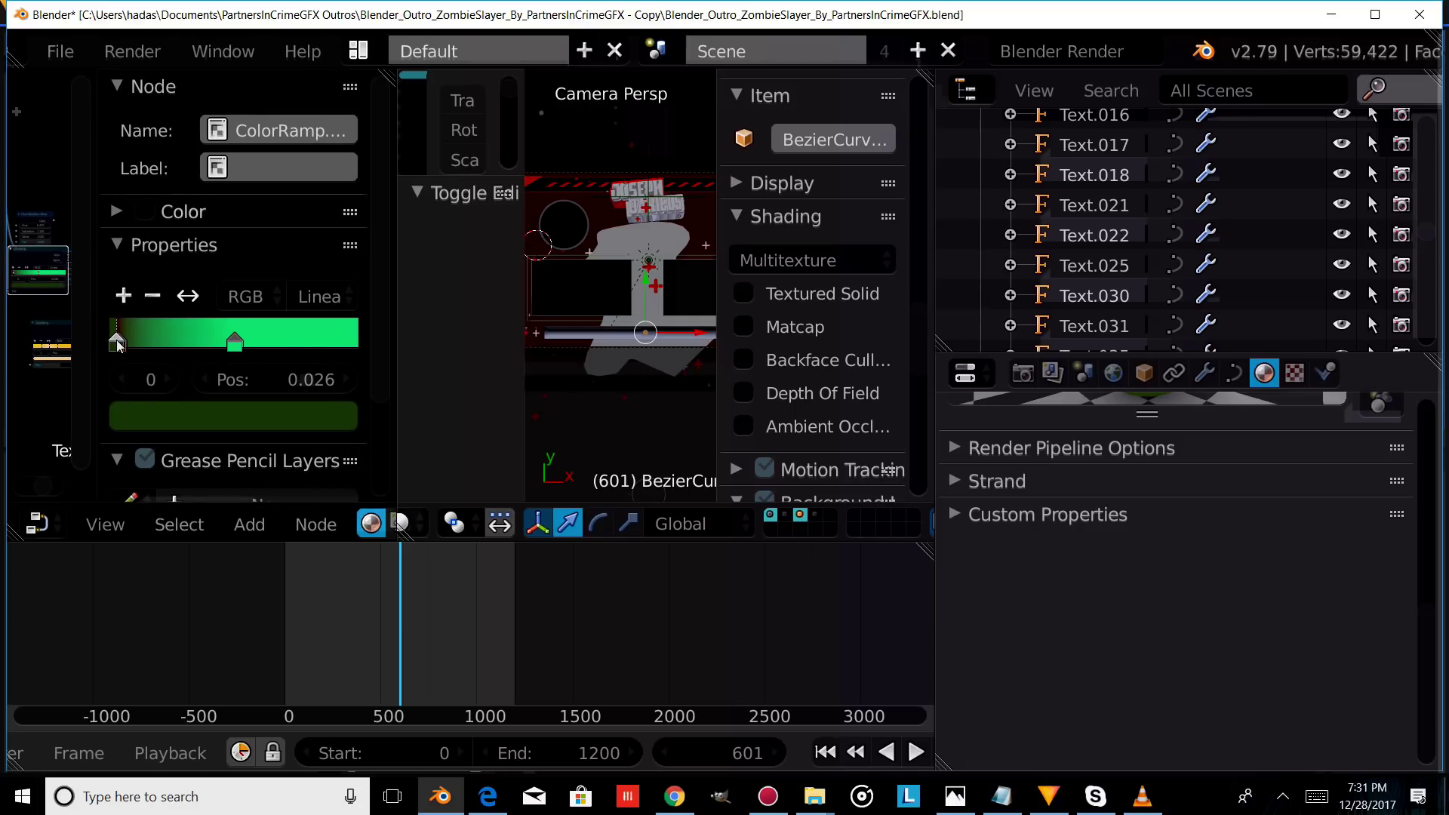
left_click(153, 410)
- Change the ColorRamp's right stop from green to red
mouse_move(252, 44)
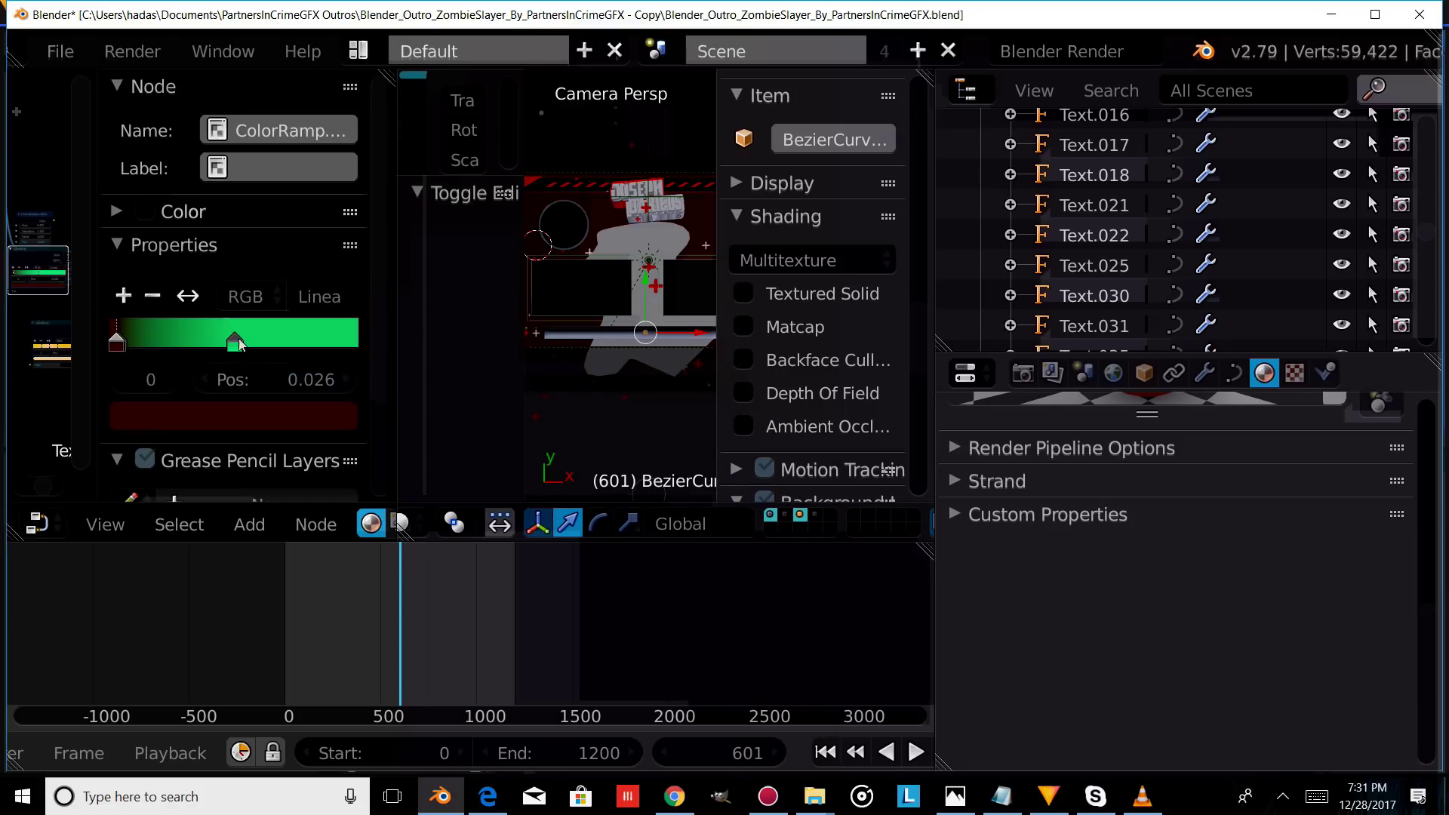
left_click(235, 344)
left_click(246, 416)
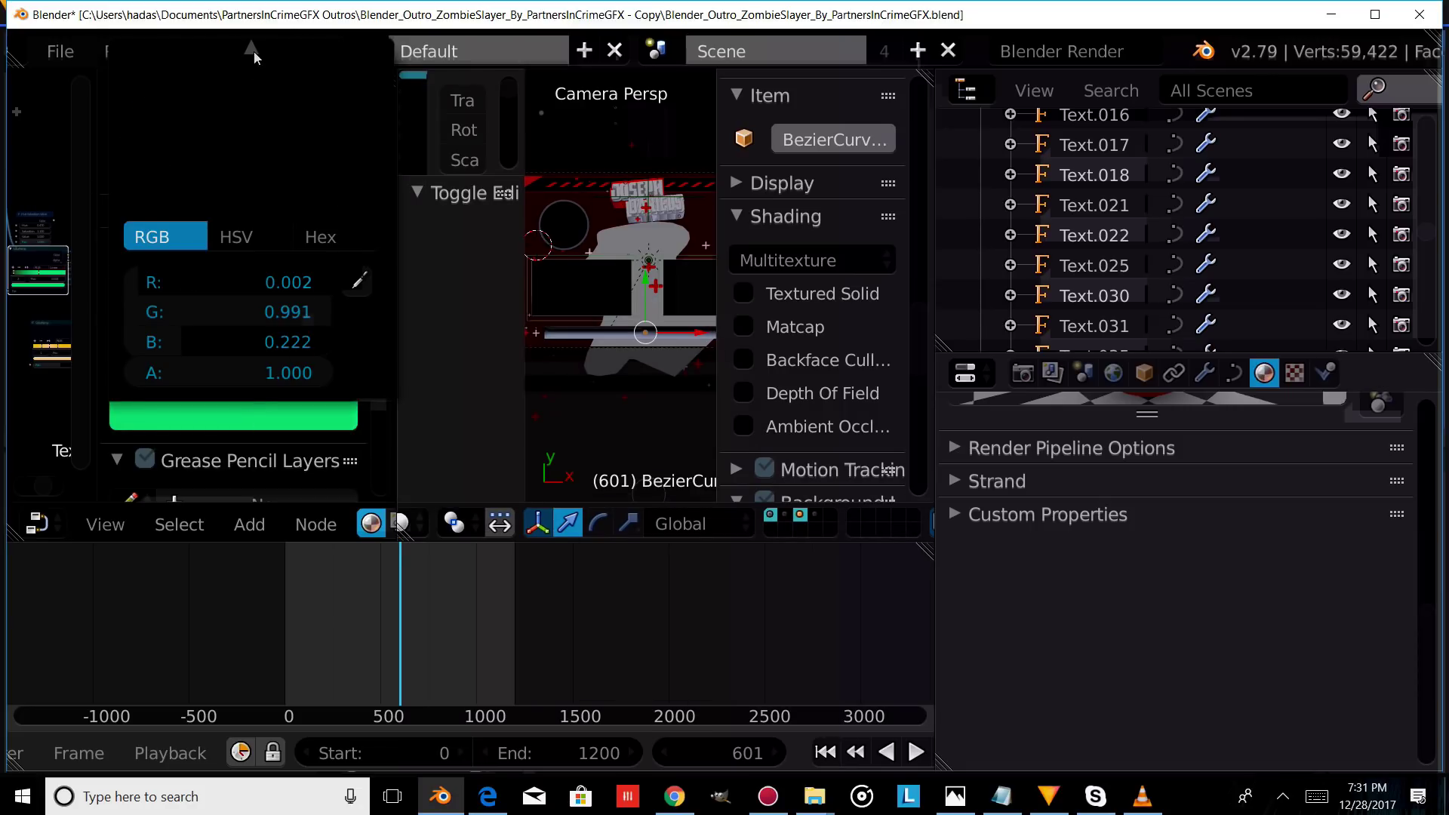
mouse_move(254, 51)
left_click(236, 258)
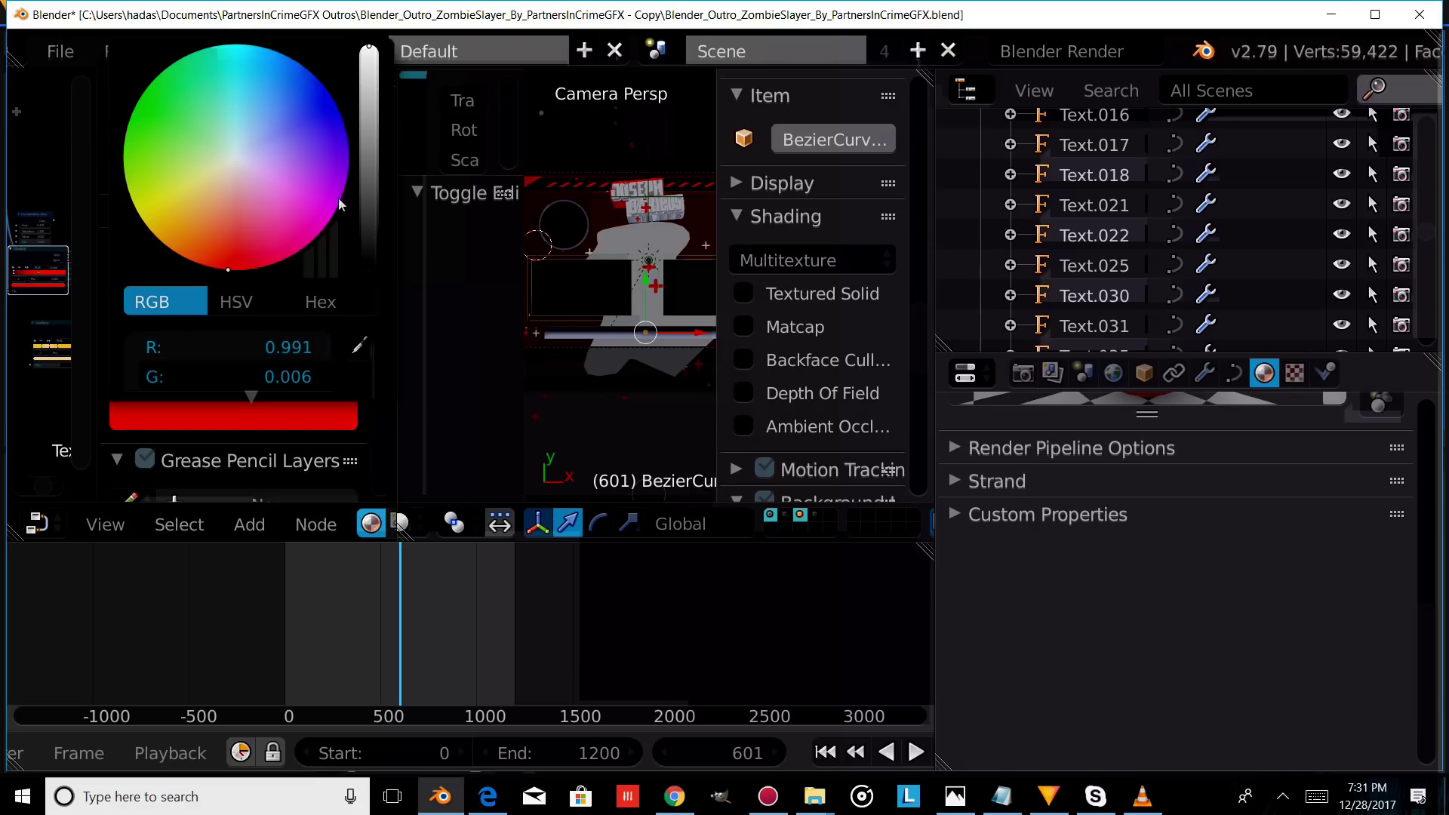
scroll(596, 355, "up", 3)
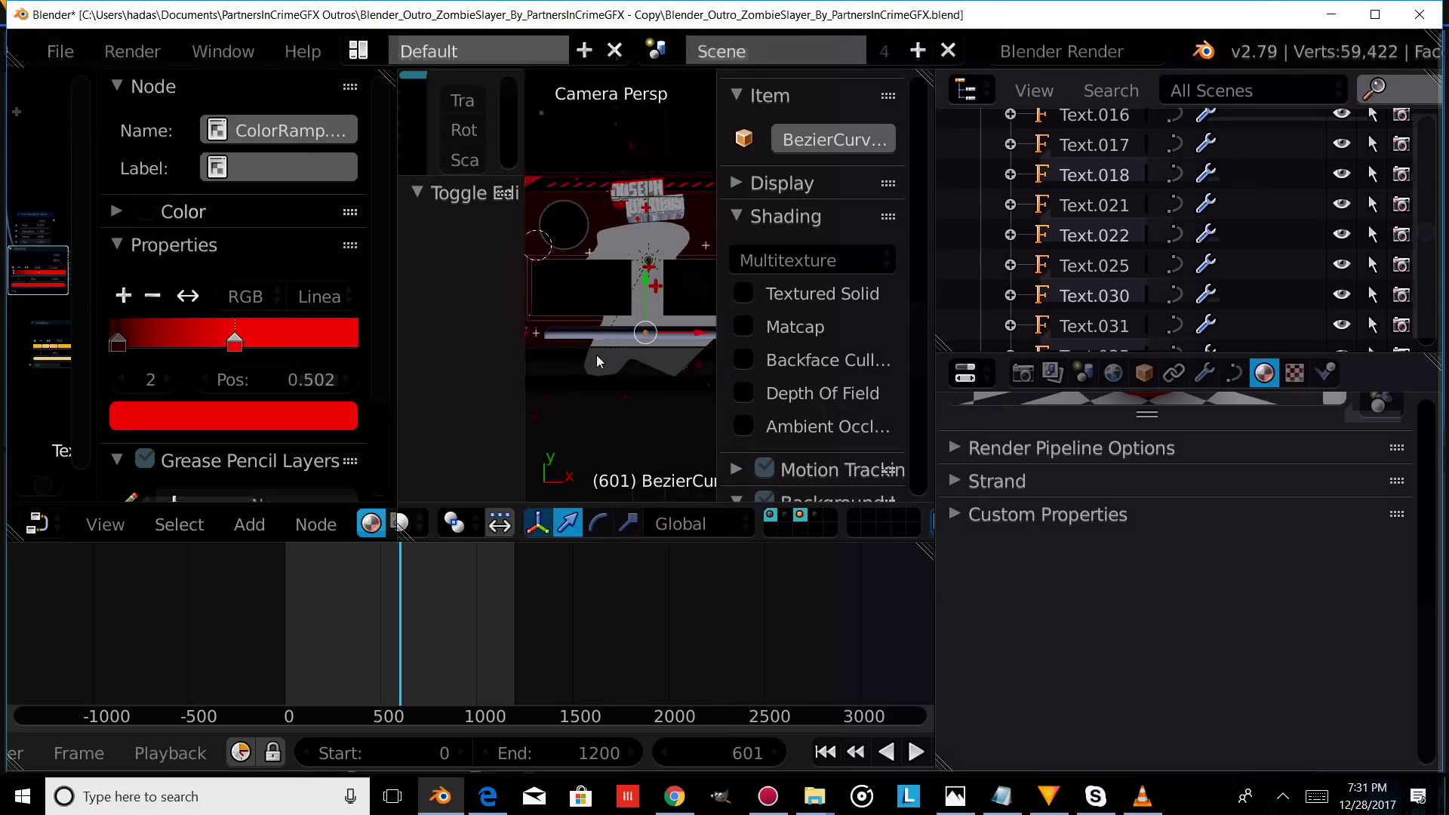
scroll(601, 351, "up", 2)
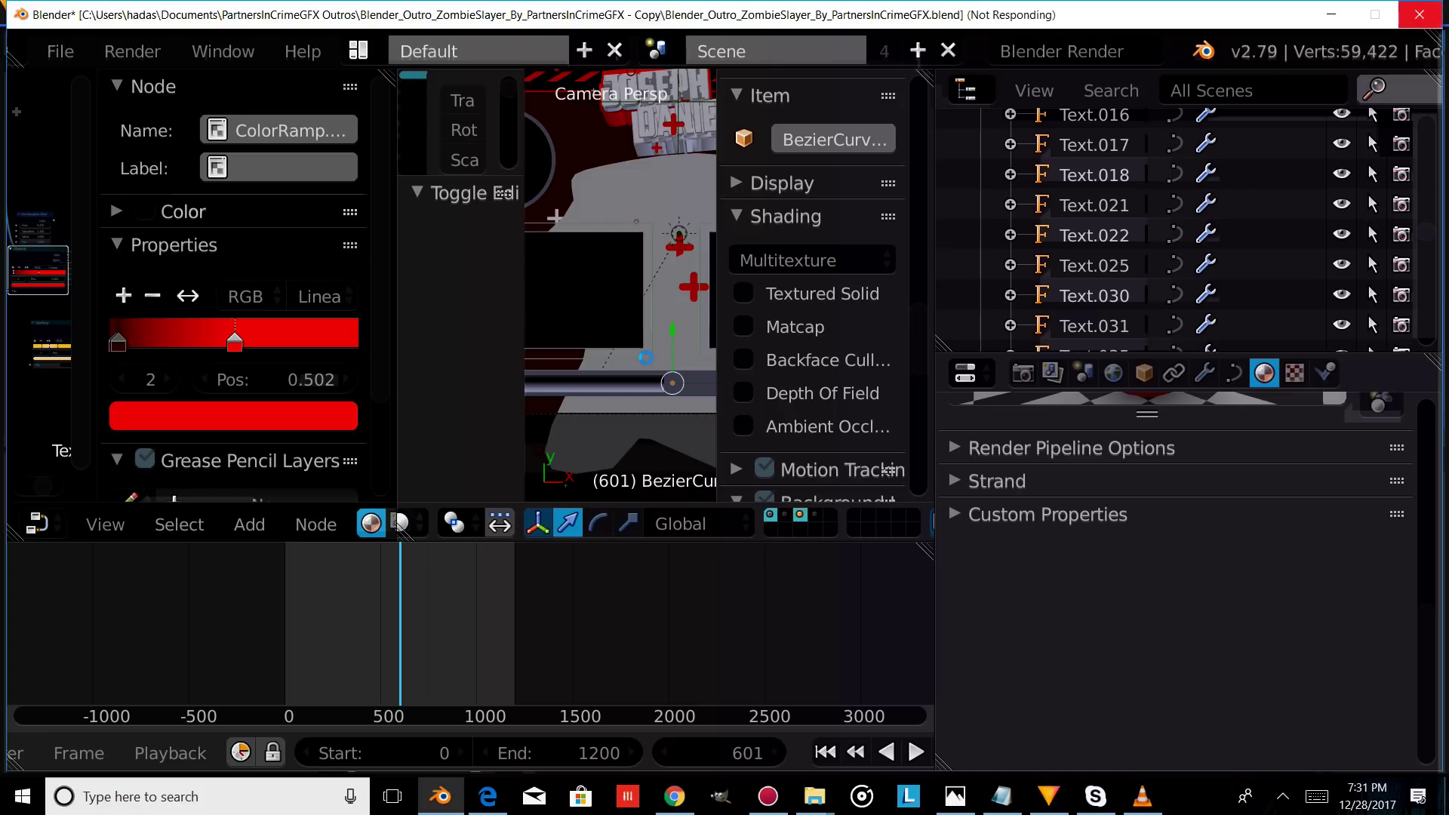
- Change the EDITED.010 object's material colour to red
right_click(646, 358)
left_click(1016, 455)
left_click_drag(1007, 265, 999, 270)
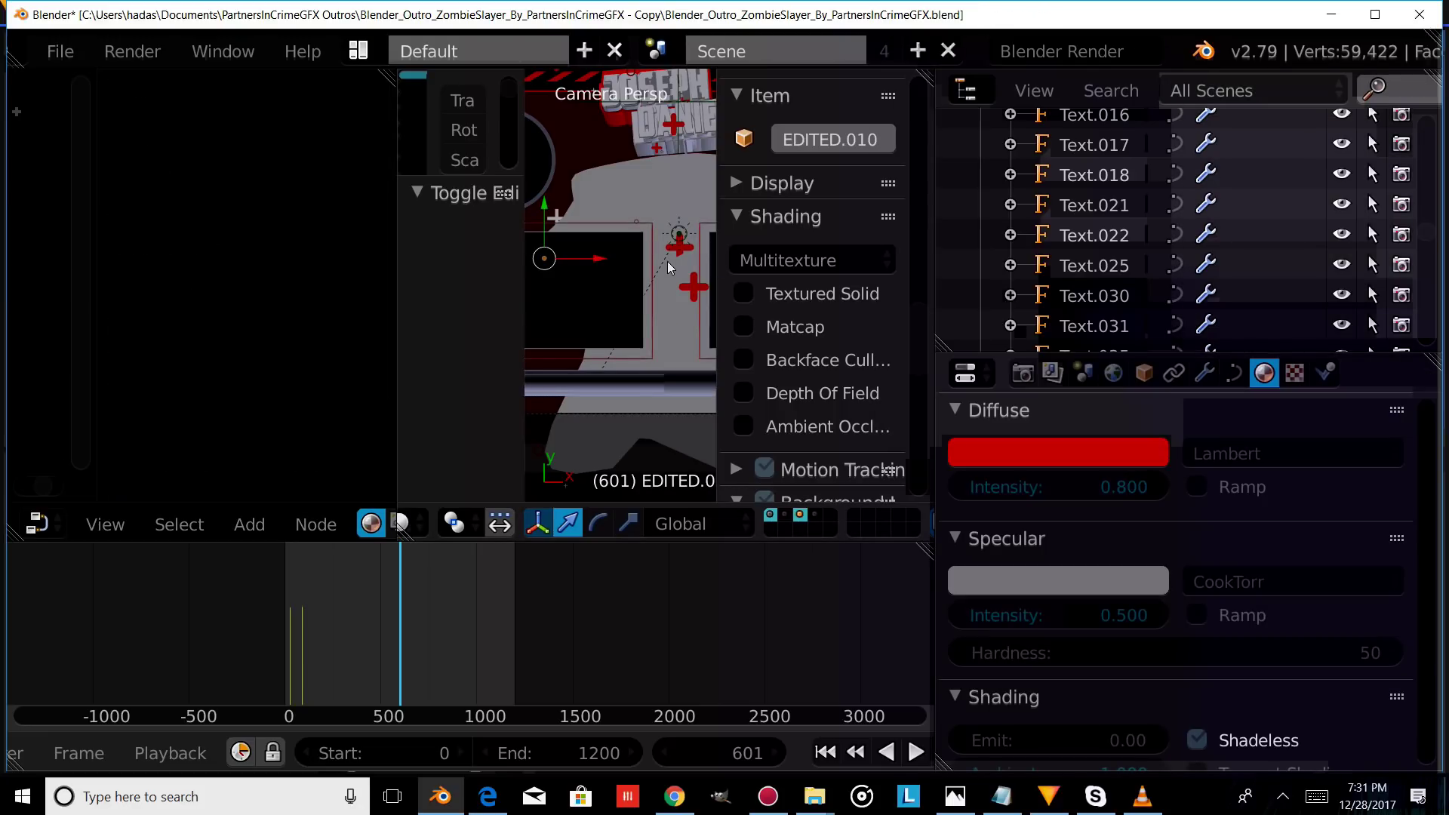
scroll(656, 273, "down", 4)
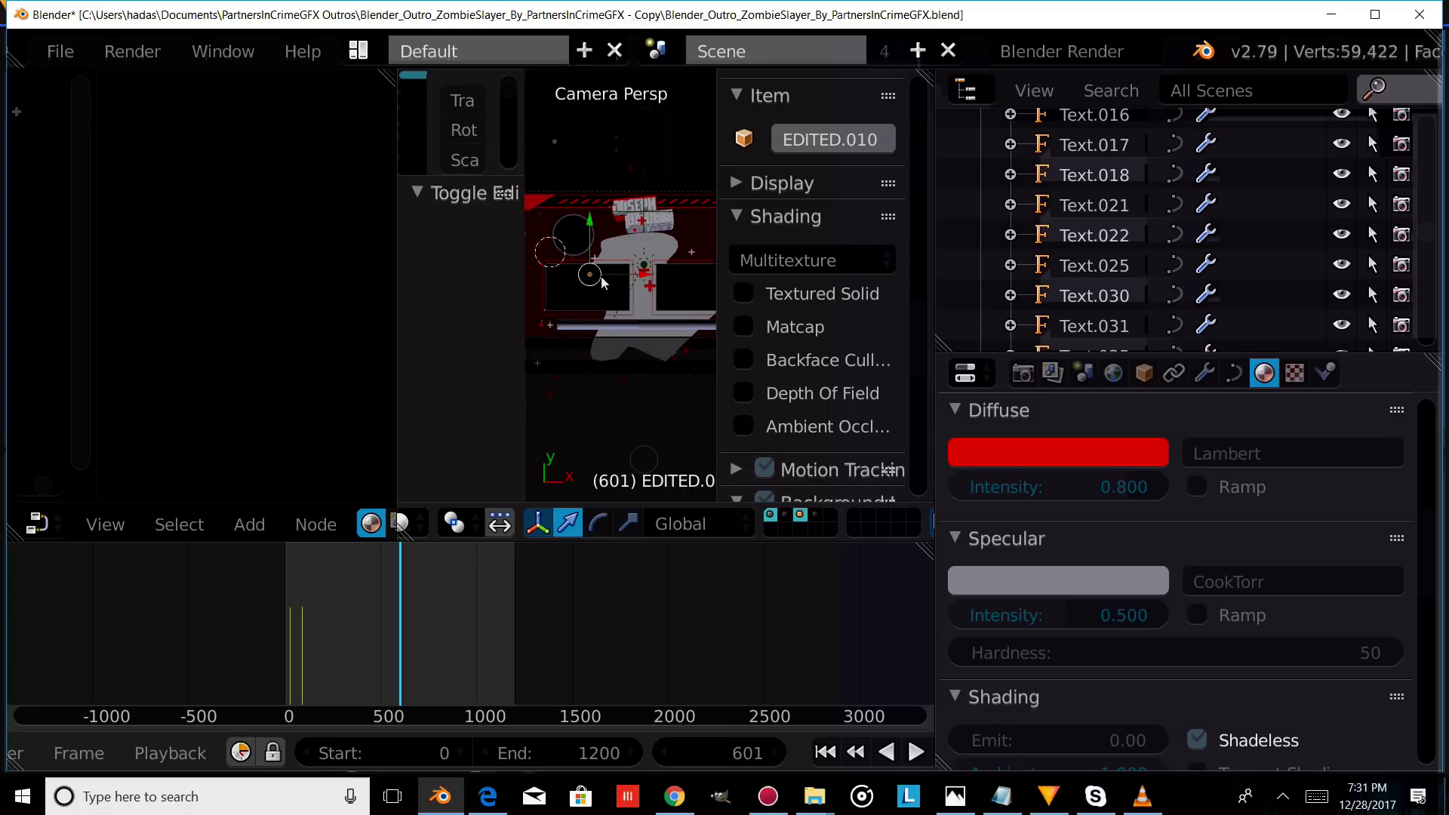
scroll(613, 283, "down", 1)
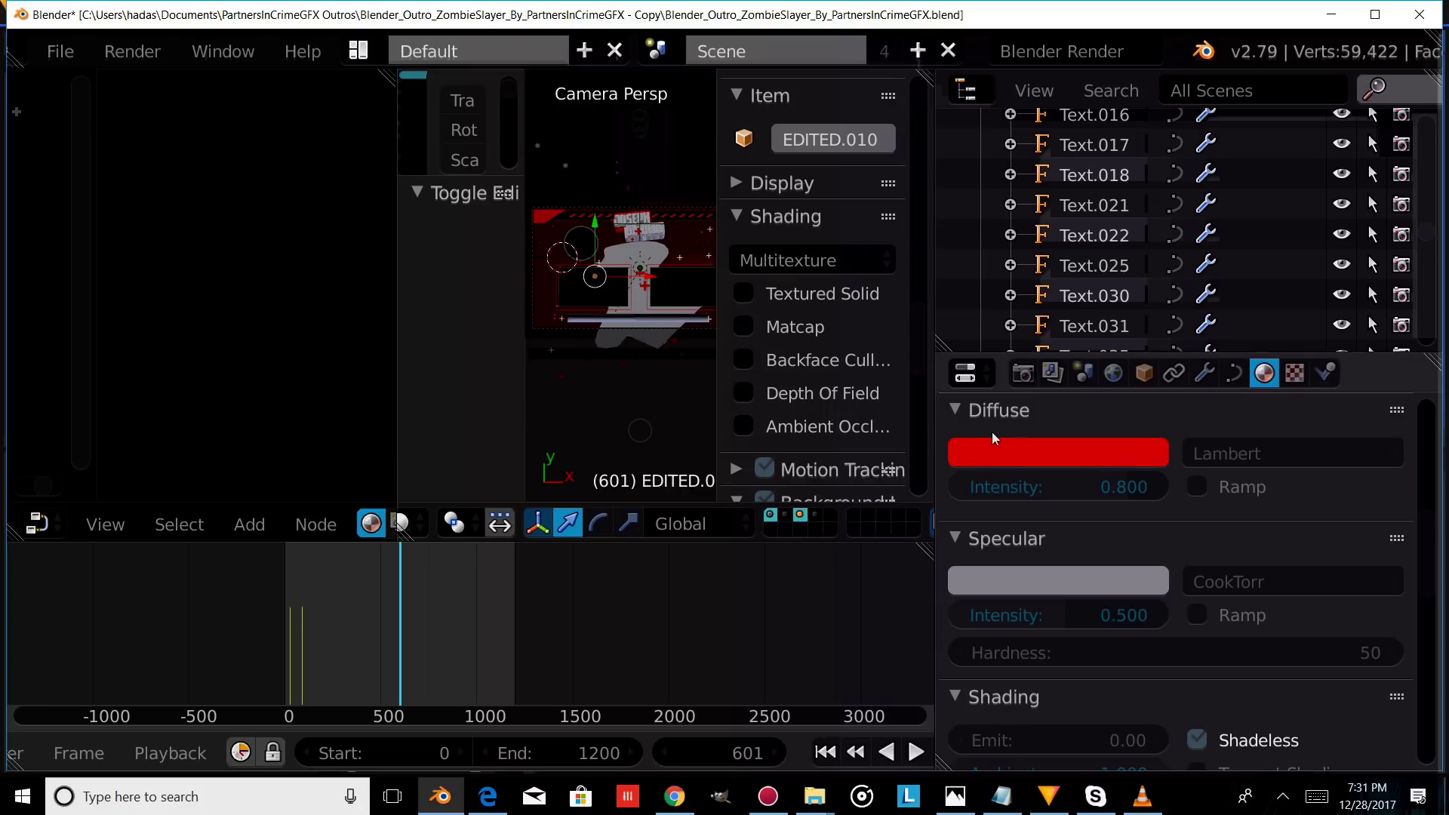
left_click(1053, 373)
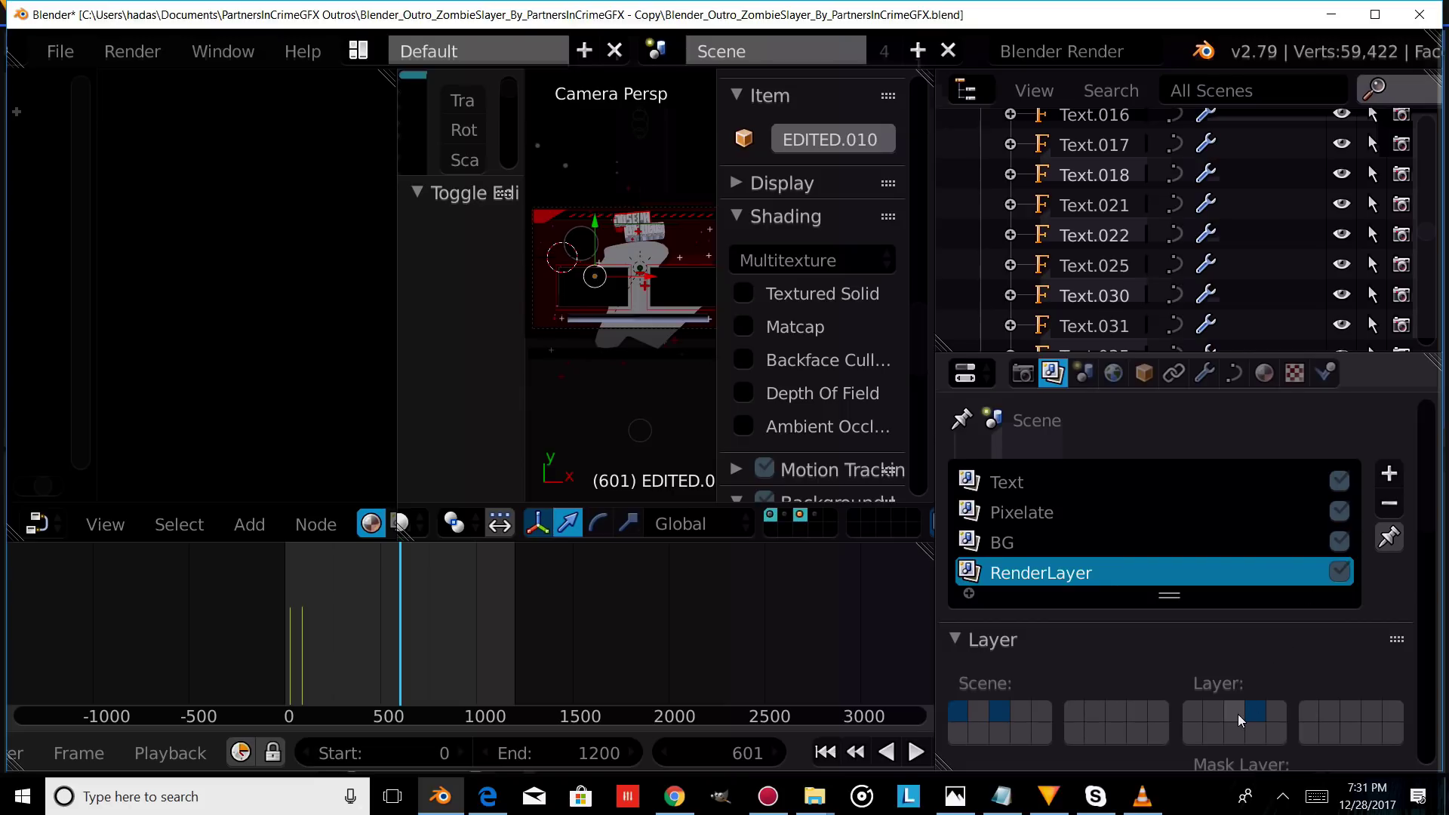
- Preview the outro in rendered shading, then return to Solid and zoom in on the name plate
left_click(414, 526)
left_click(518, 317)
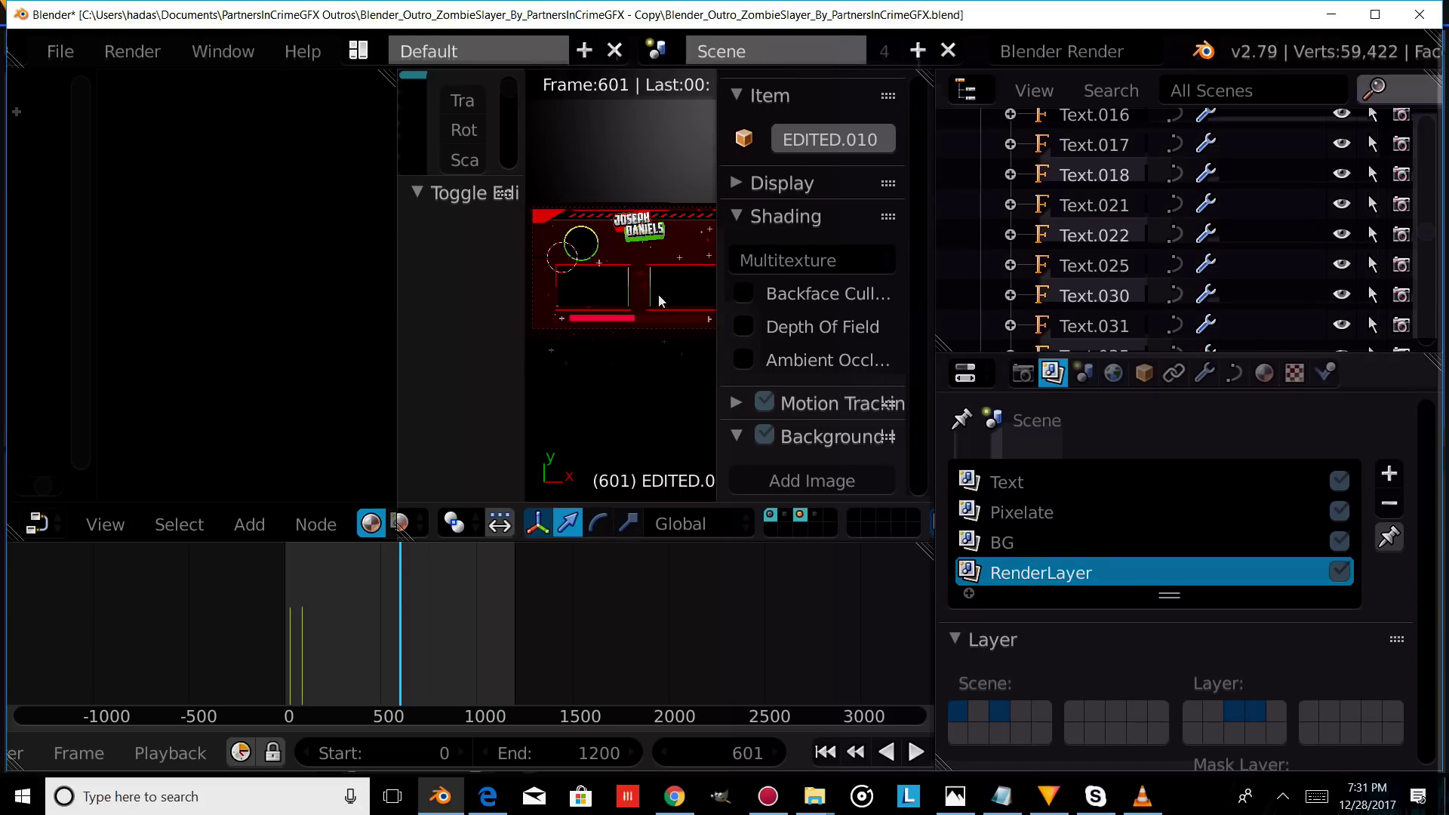
scroll(654, 314, "up", 2)
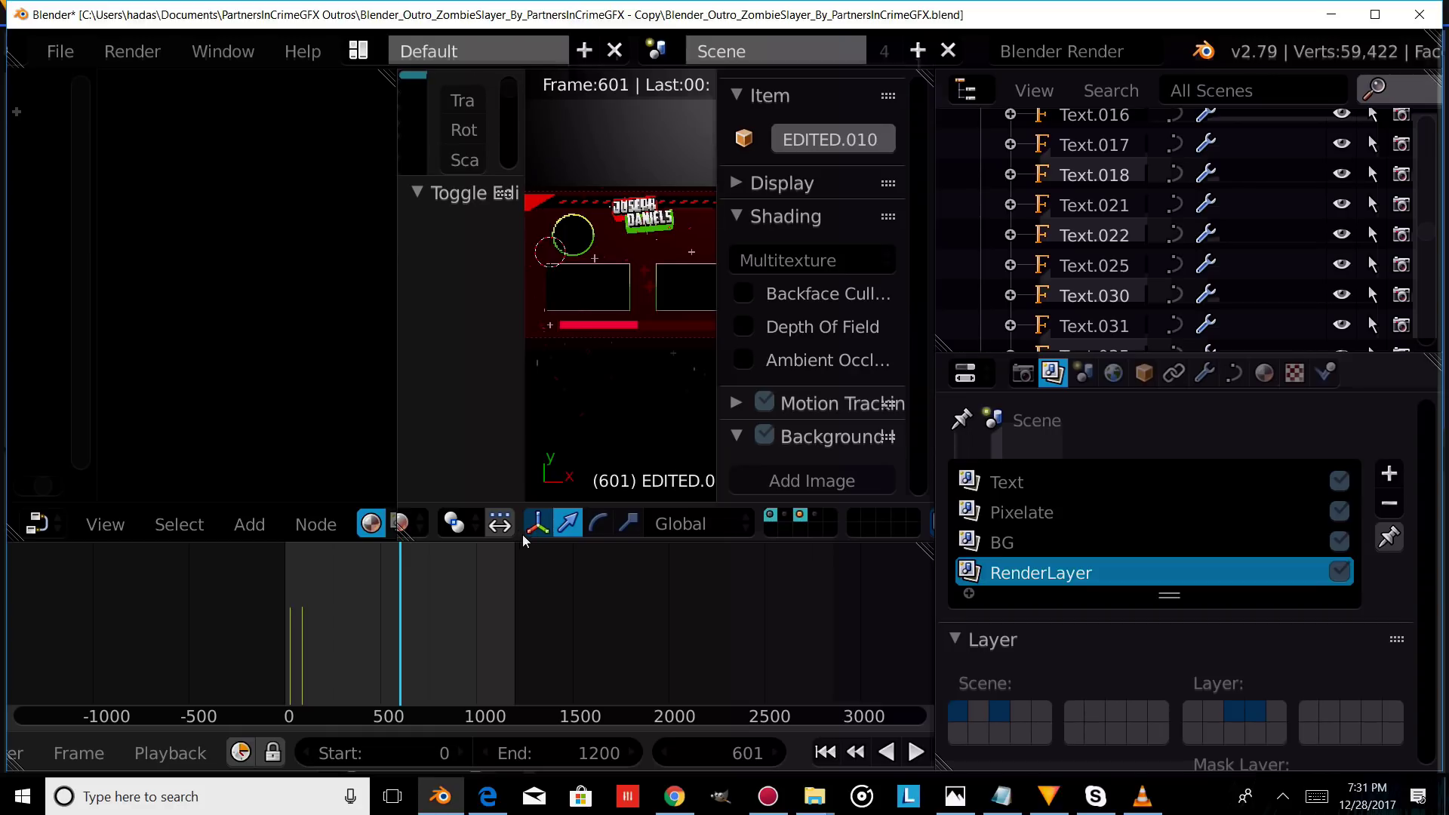
left_click(400, 523)
left_click(422, 486)
left_click(400, 523)
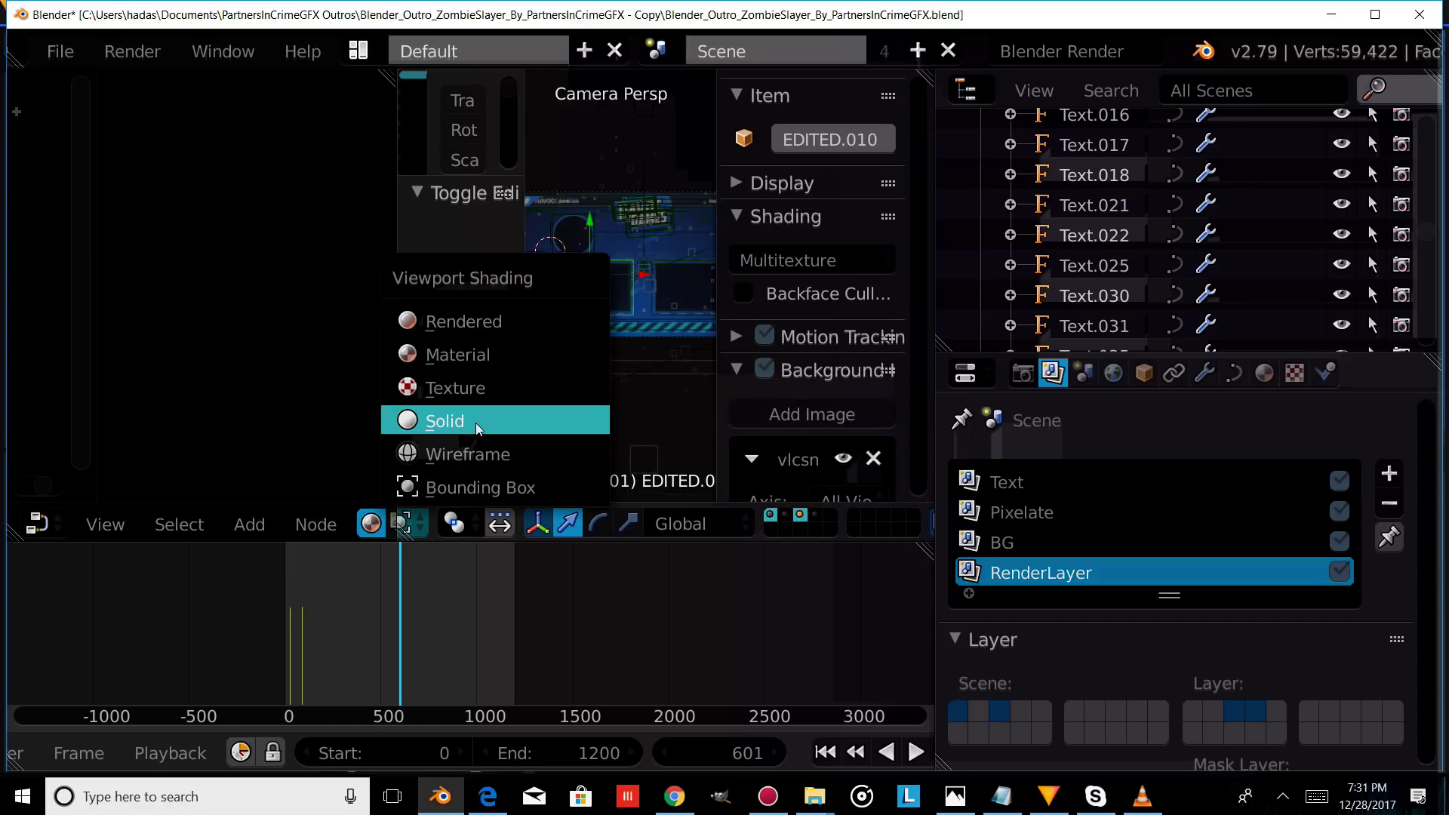
left_click(498, 419)
scroll(625, 307, "up", 5)
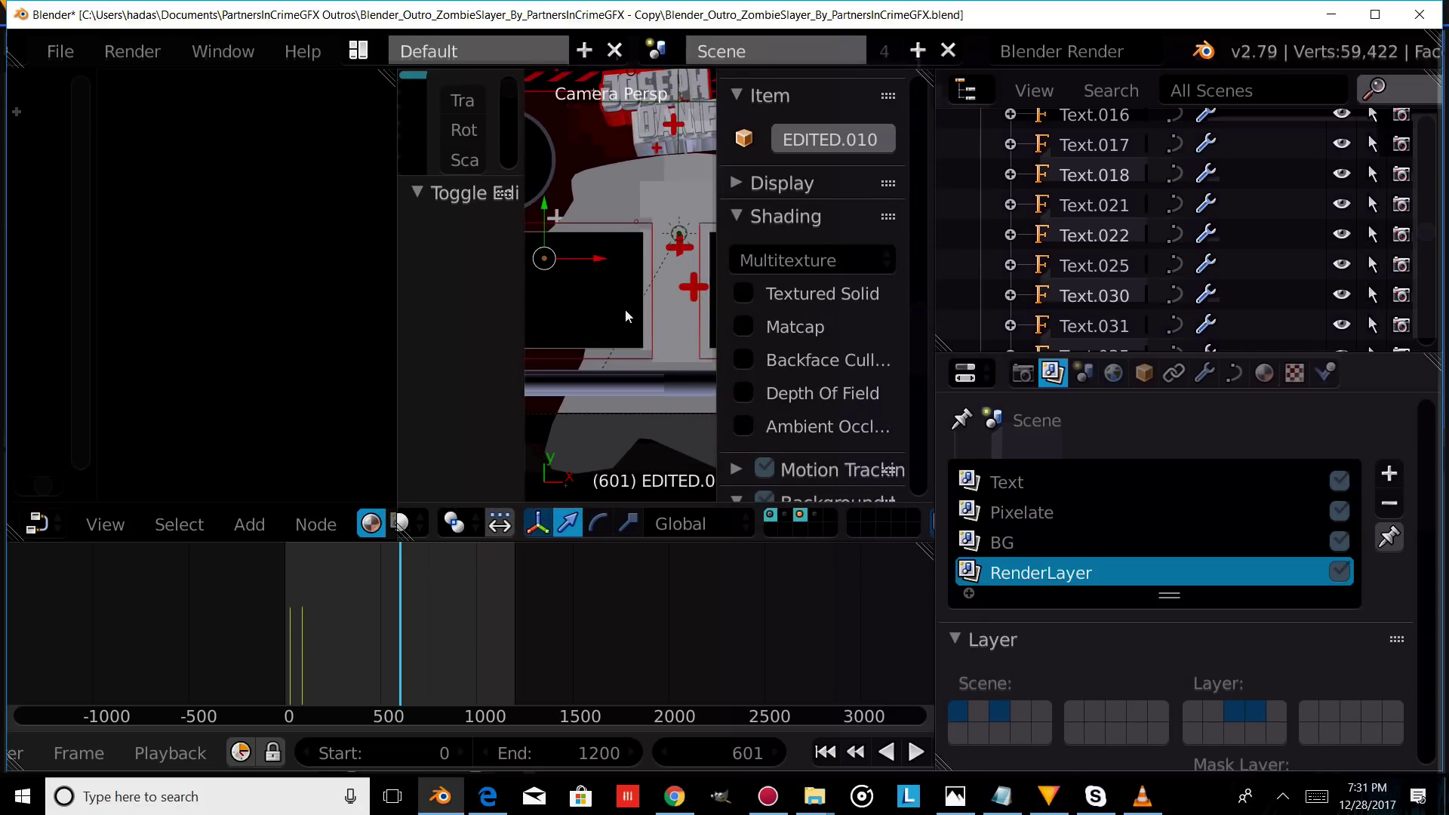
- Select Text.031 and turn its first two ColorRamp stops red
right_click(634, 152)
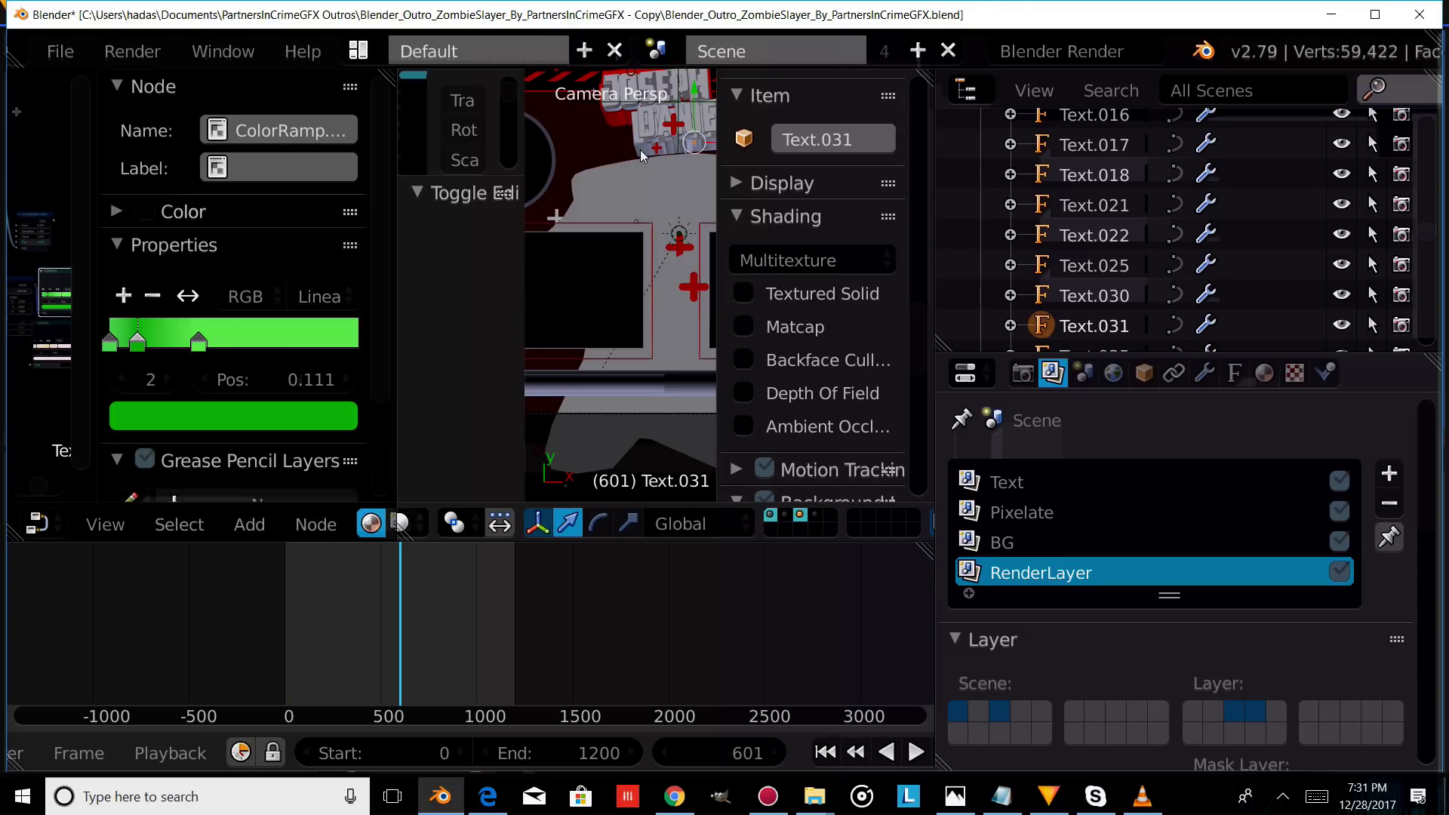
left_click(110, 343)
left_click(158, 412)
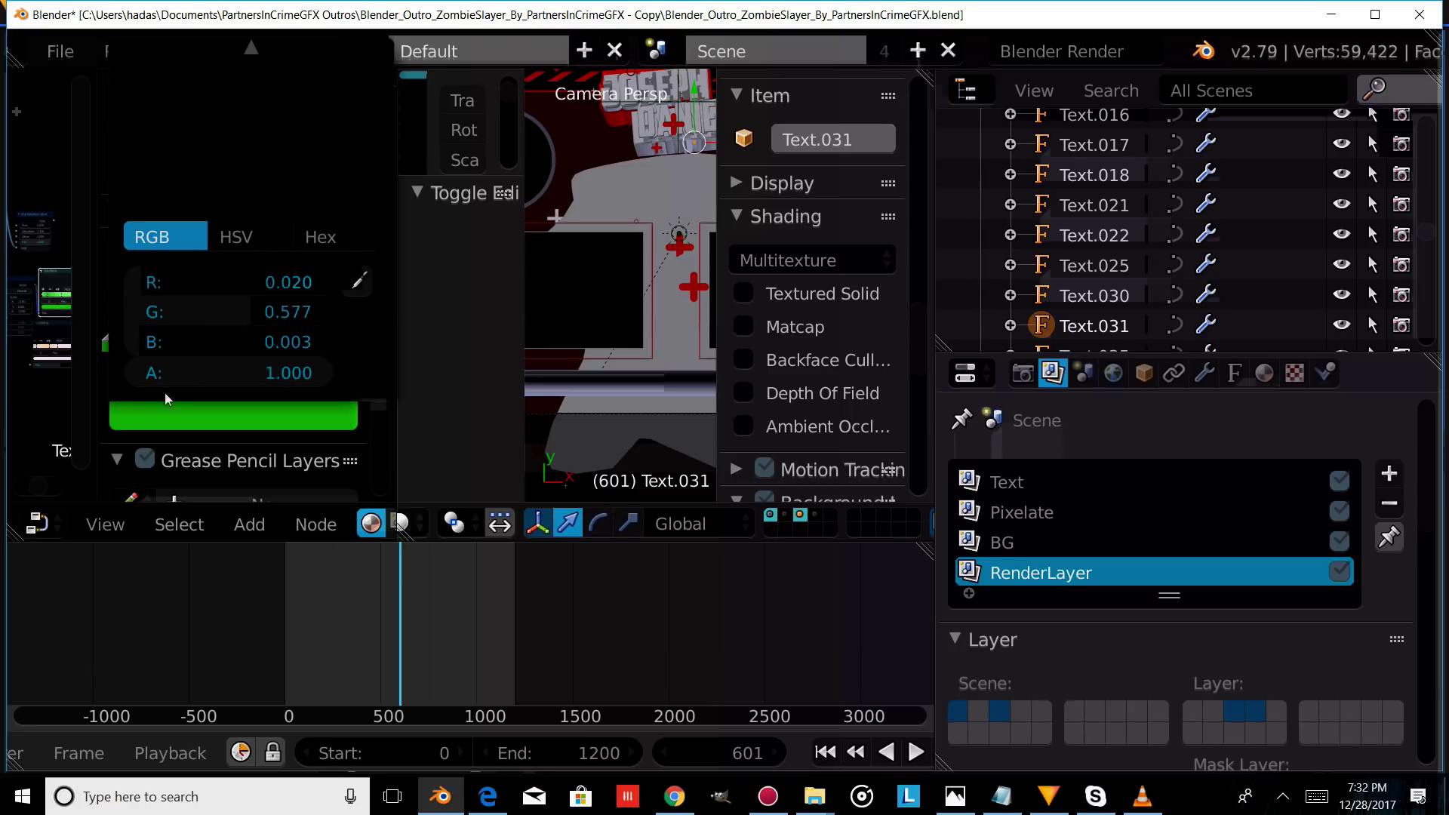
left_click(237, 251)
left_click(137, 342)
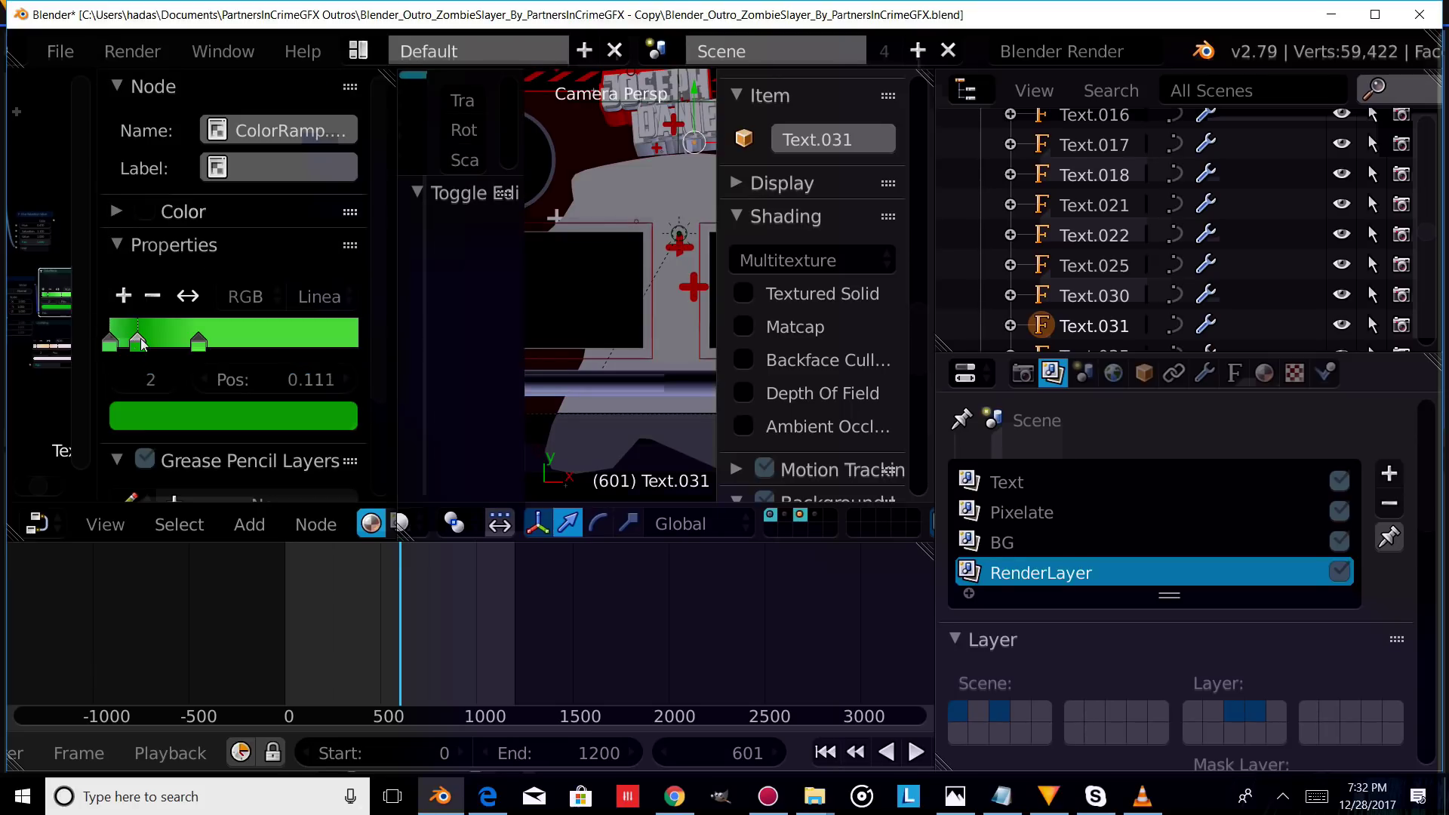
left_click(156, 412)
left_click(233, 266)
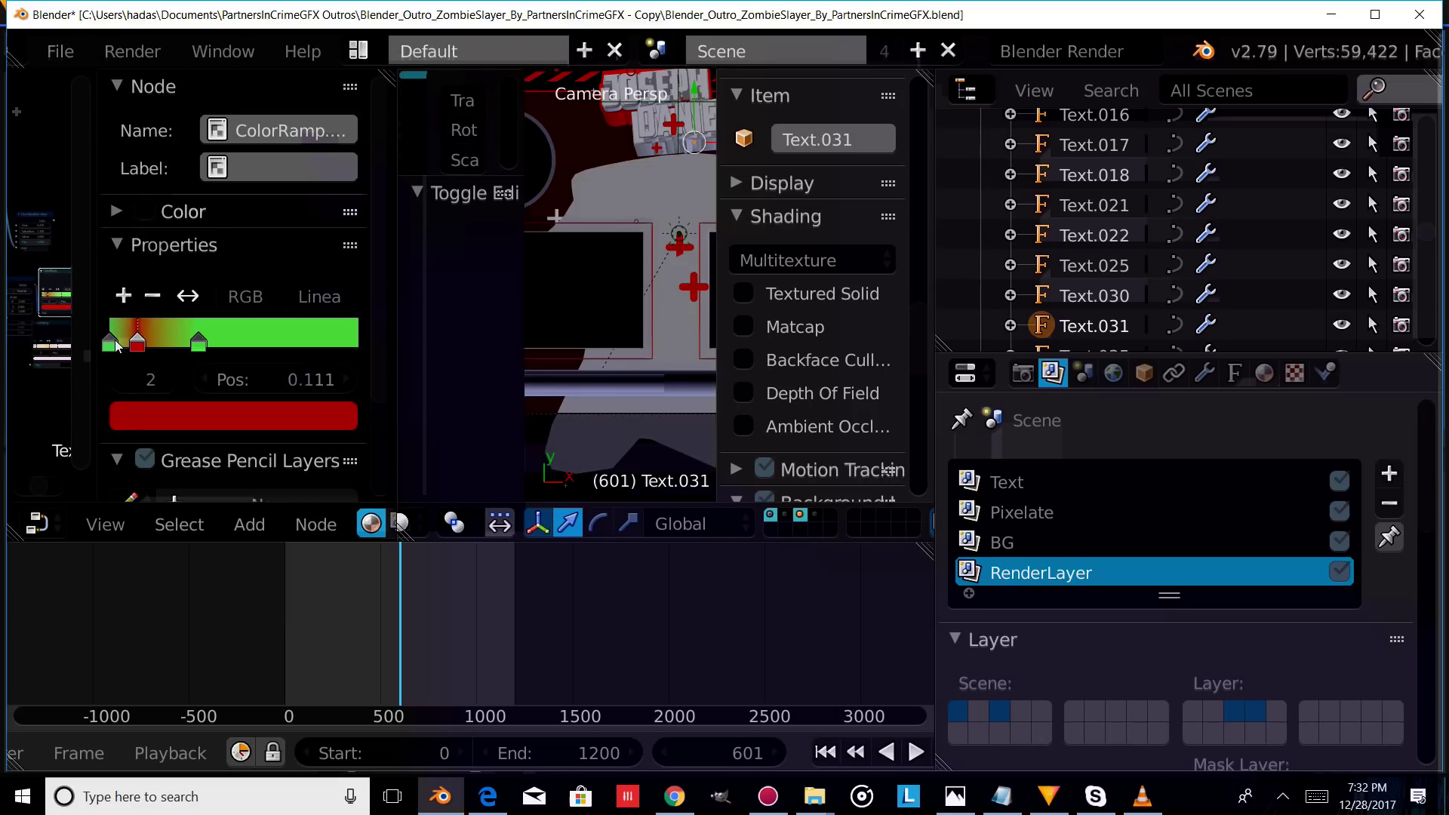
- Turn the remaining start stop and the 0.362 stop red, then select the BezierCircle
left_click(111, 343)
left_click_drag(111, 344, 110, 344)
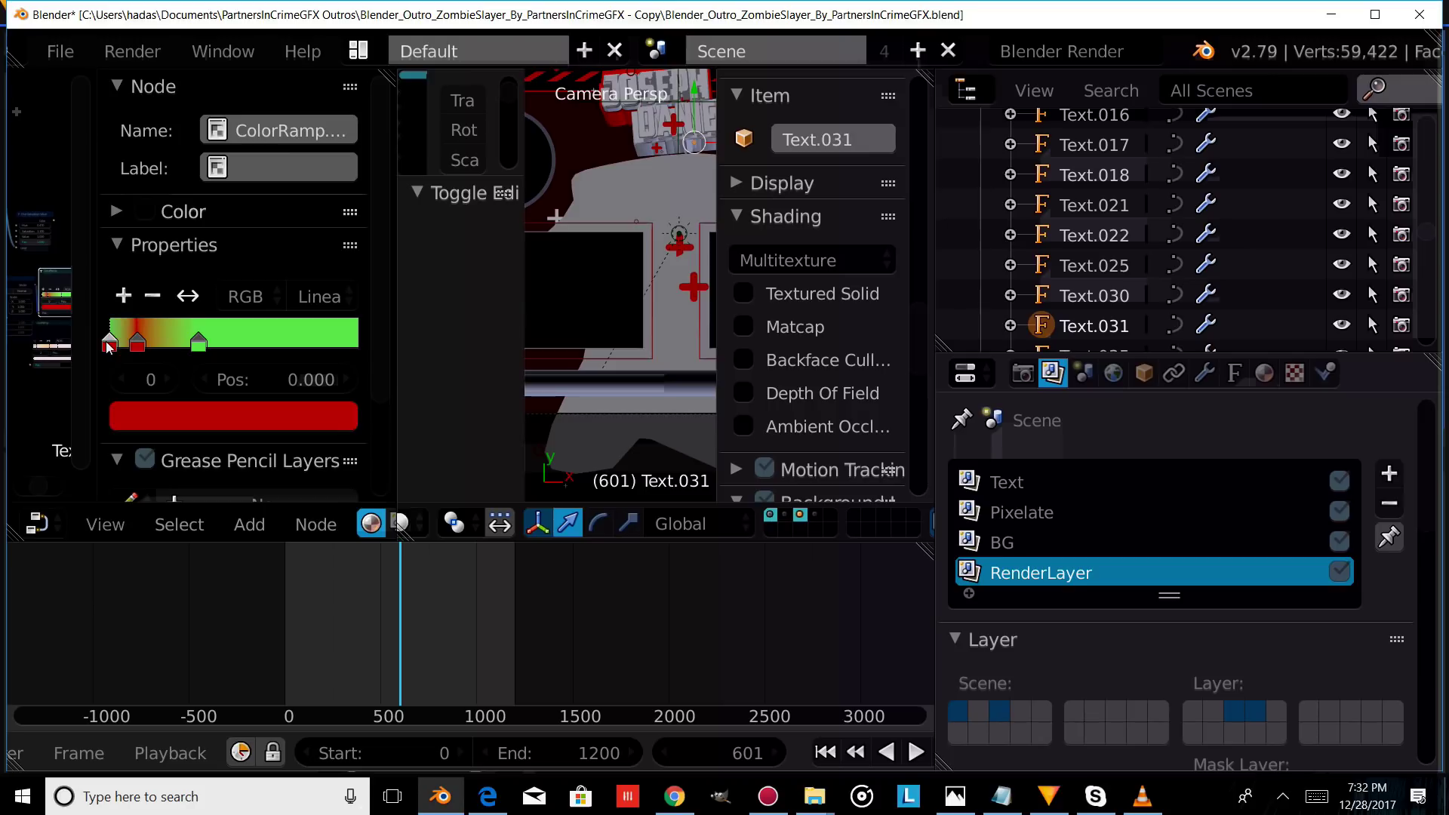
left_click(159, 412)
left_click_drag(247, 54, 235, 260)
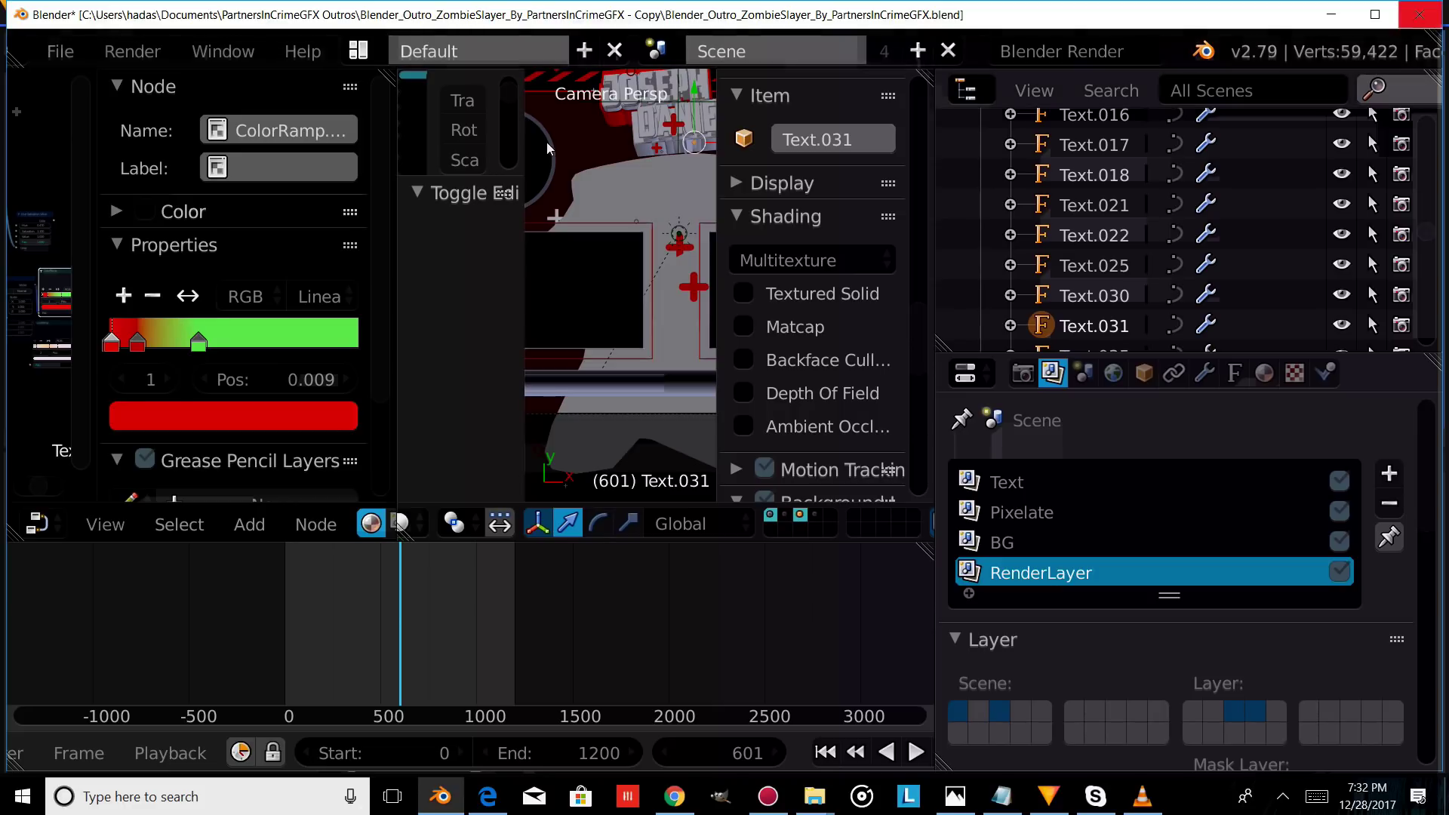
left_click(197, 343)
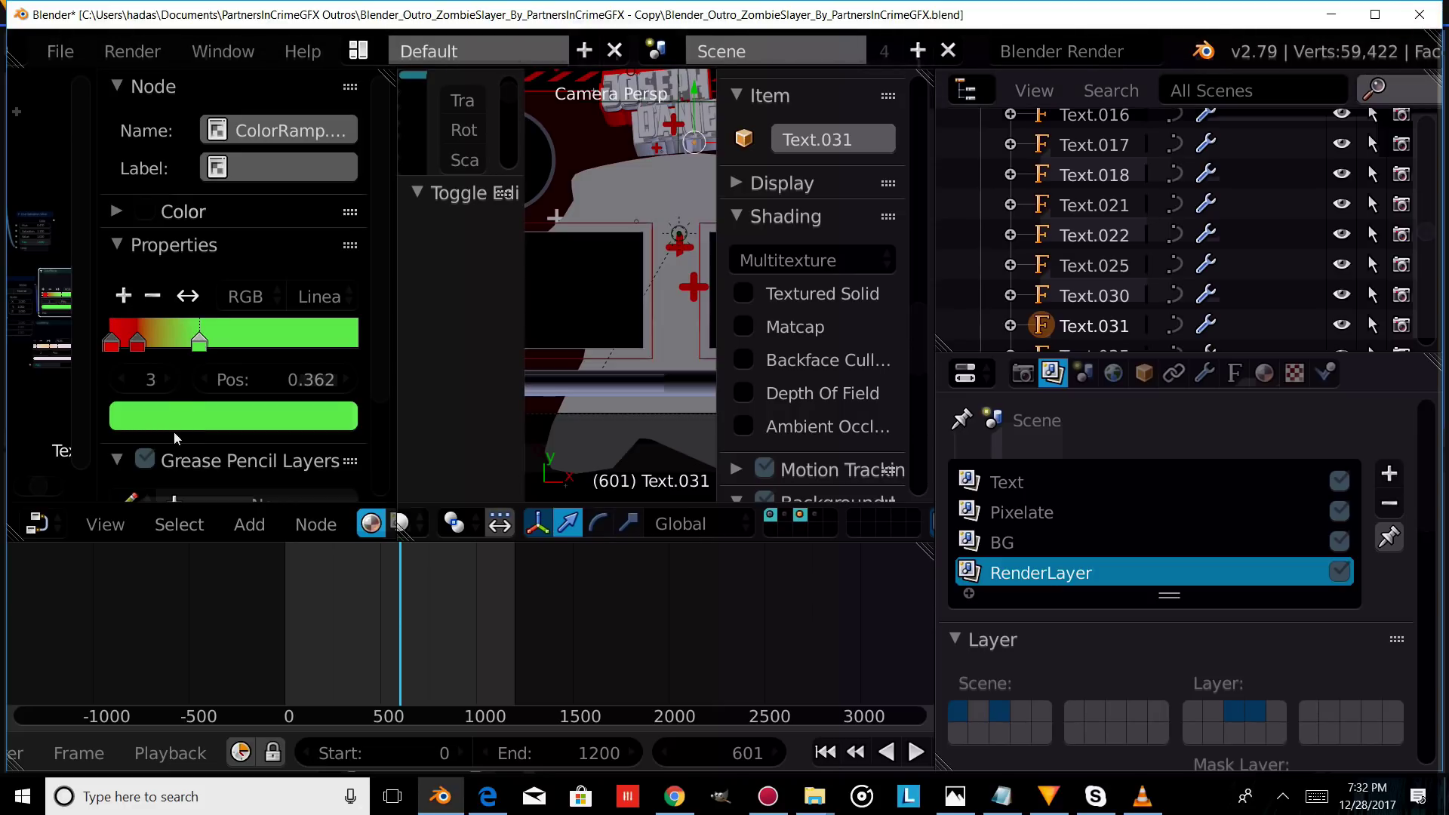
left_click(230, 415)
mouse_move(247, 55)
left_click_drag(244, 175, 216, 272)
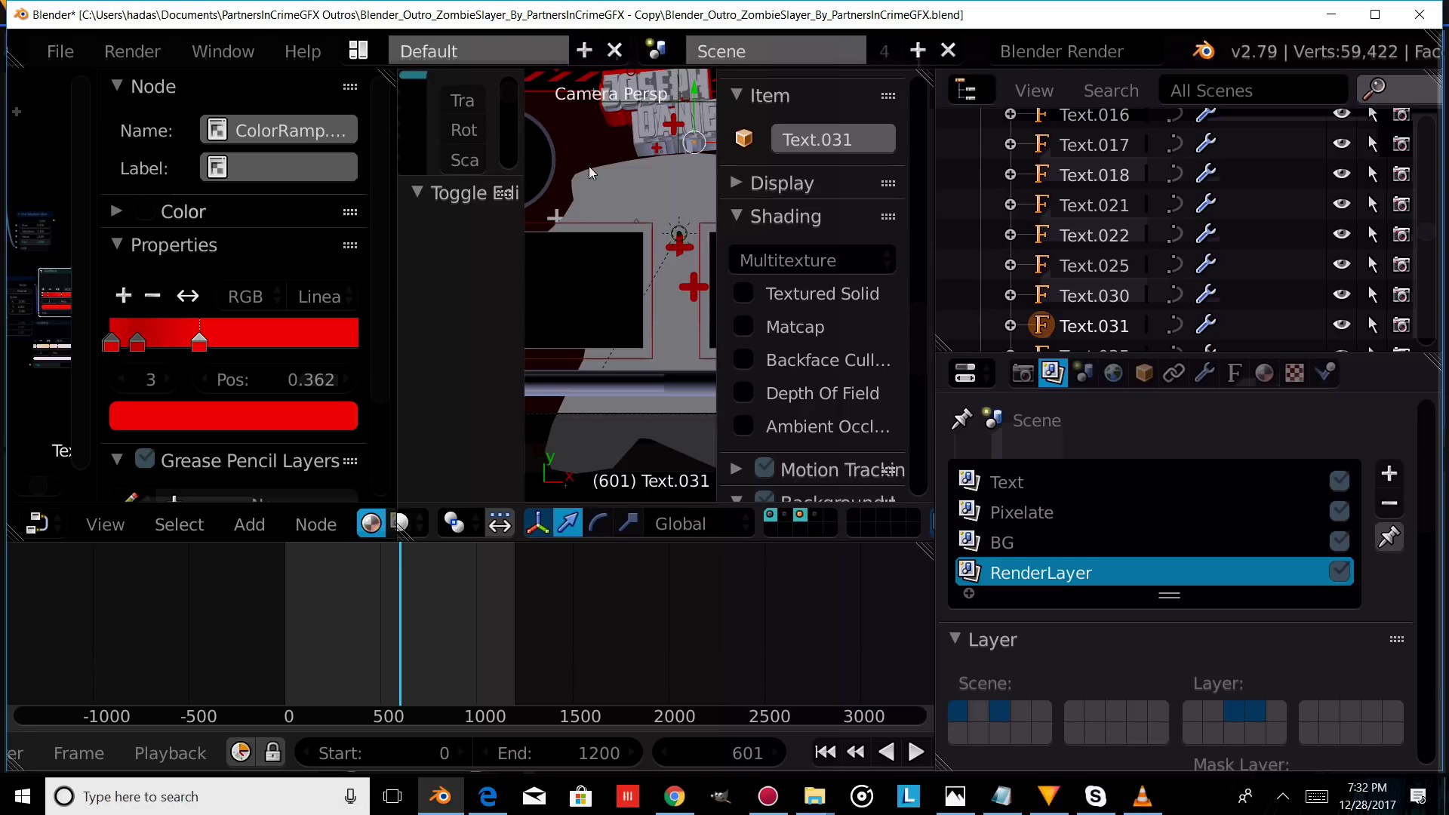
scroll(595, 189, "down", 2)
right_click(564, 224)
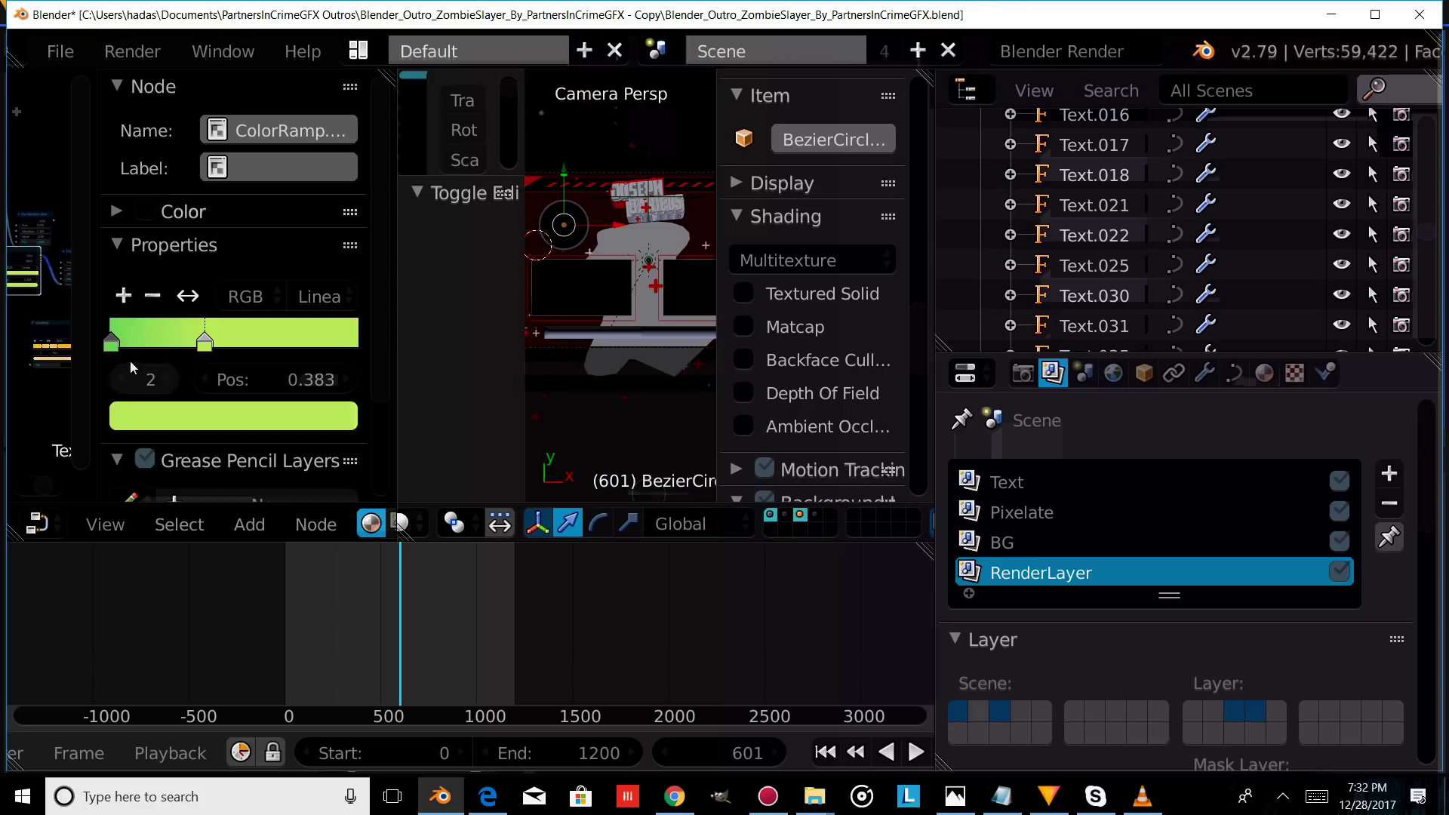
- Set the BezierCircle's first ColorRamp stop and its 0.383 stop to red
left_click(112, 343)
left_click(226, 416)
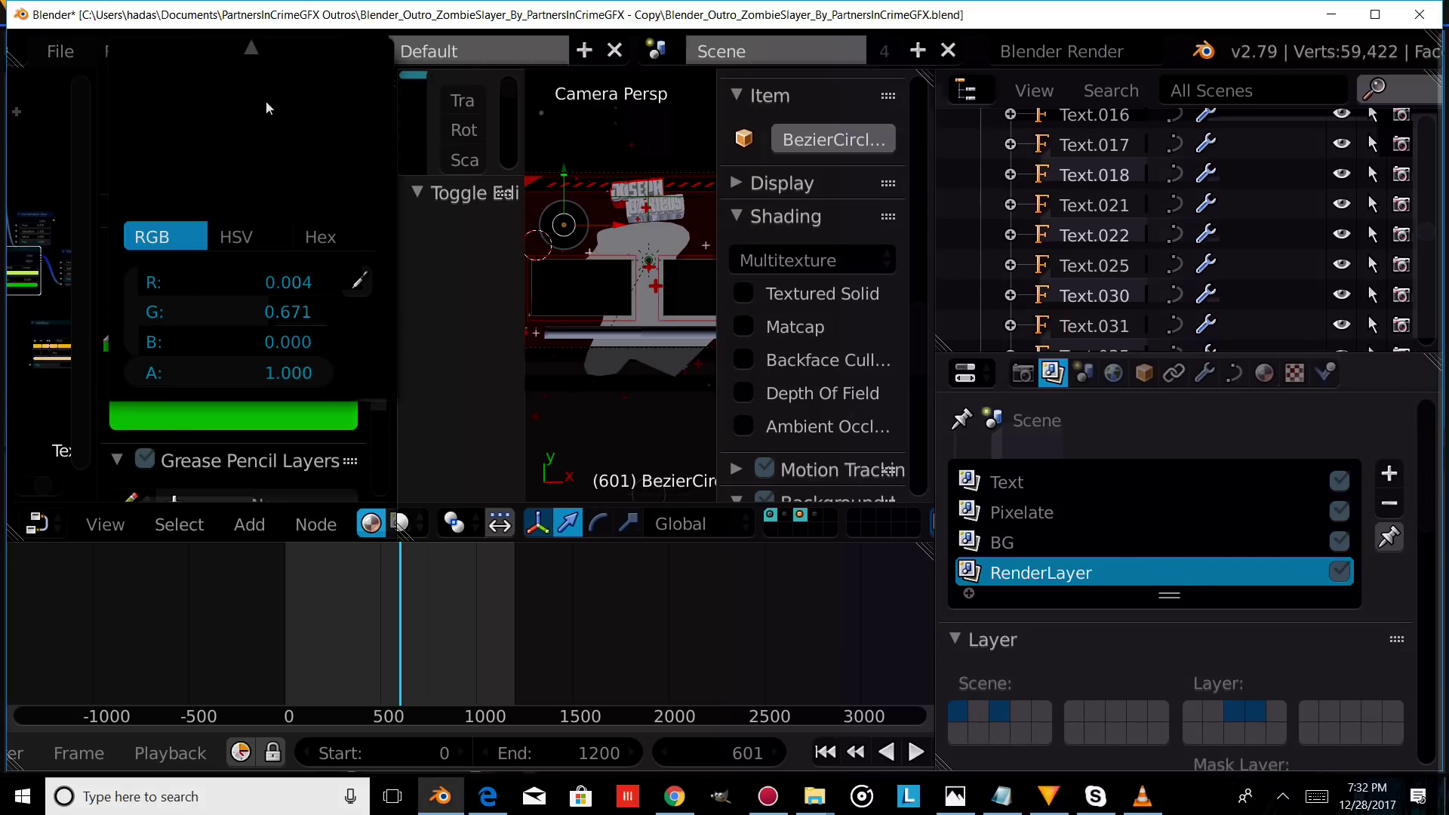
mouse_move(249, 49)
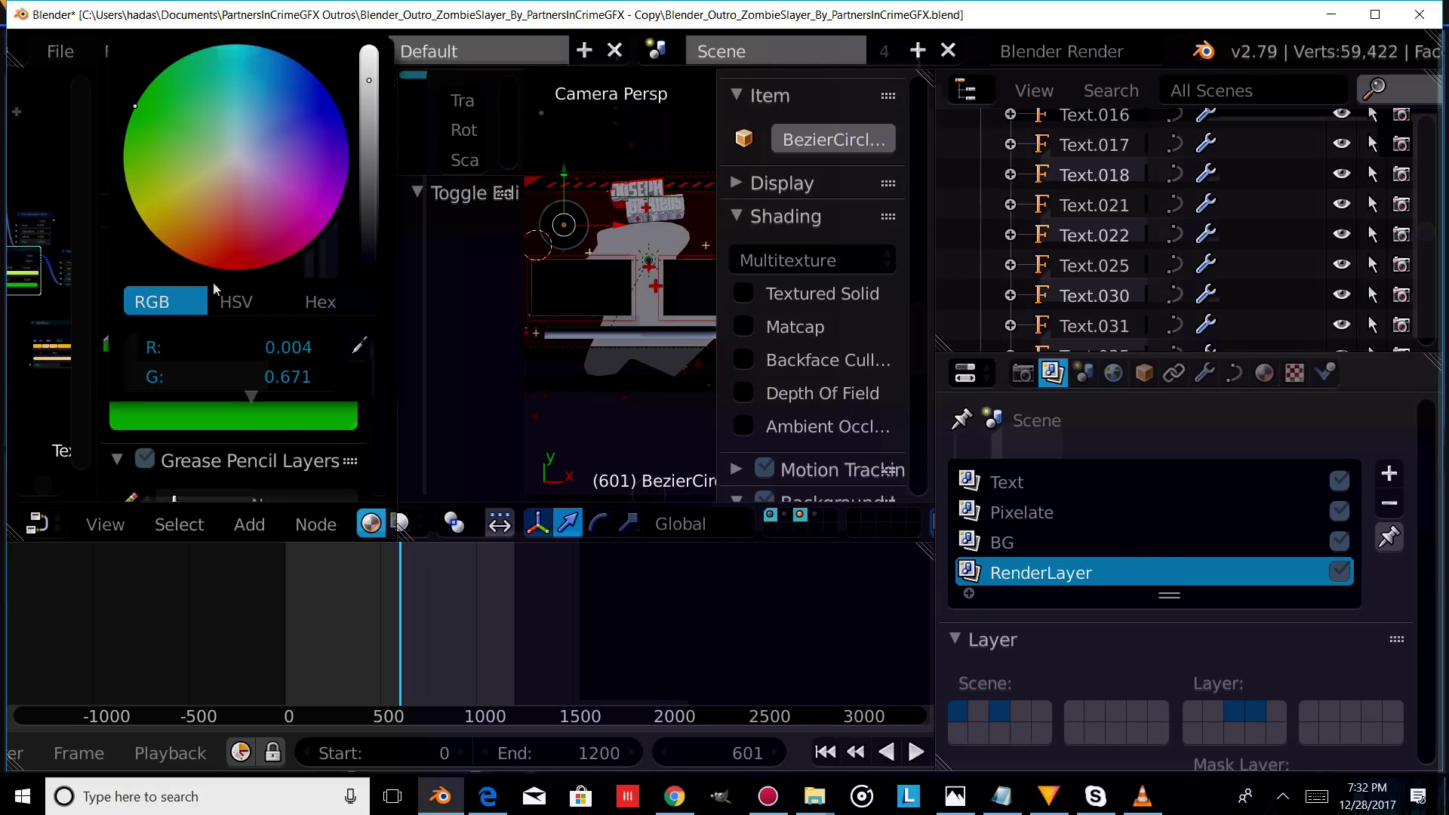
left_click(231, 266)
left_click(206, 336)
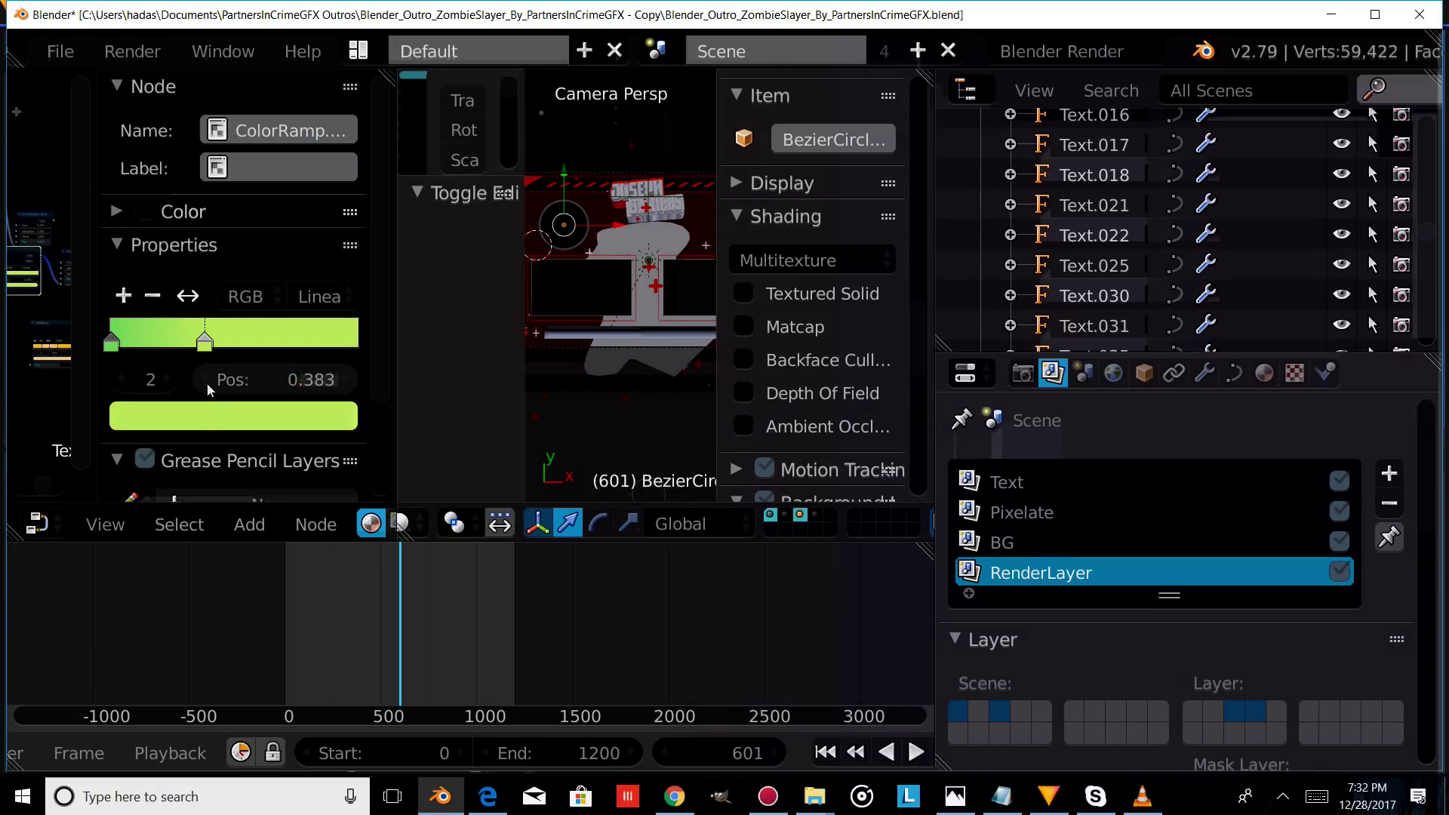
left_click(204, 425)
mouse_move(251, 49)
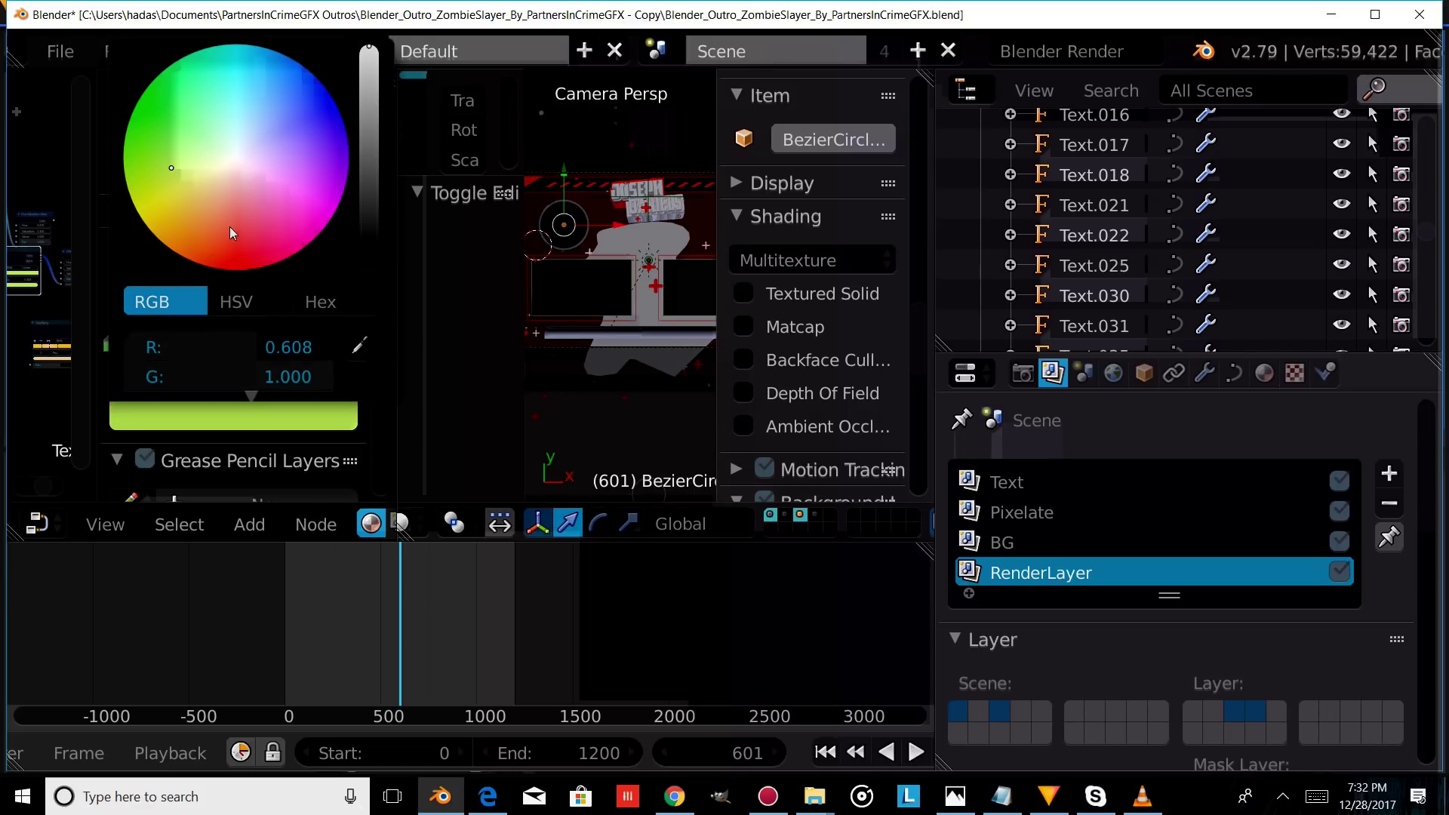
left_click(232, 268)
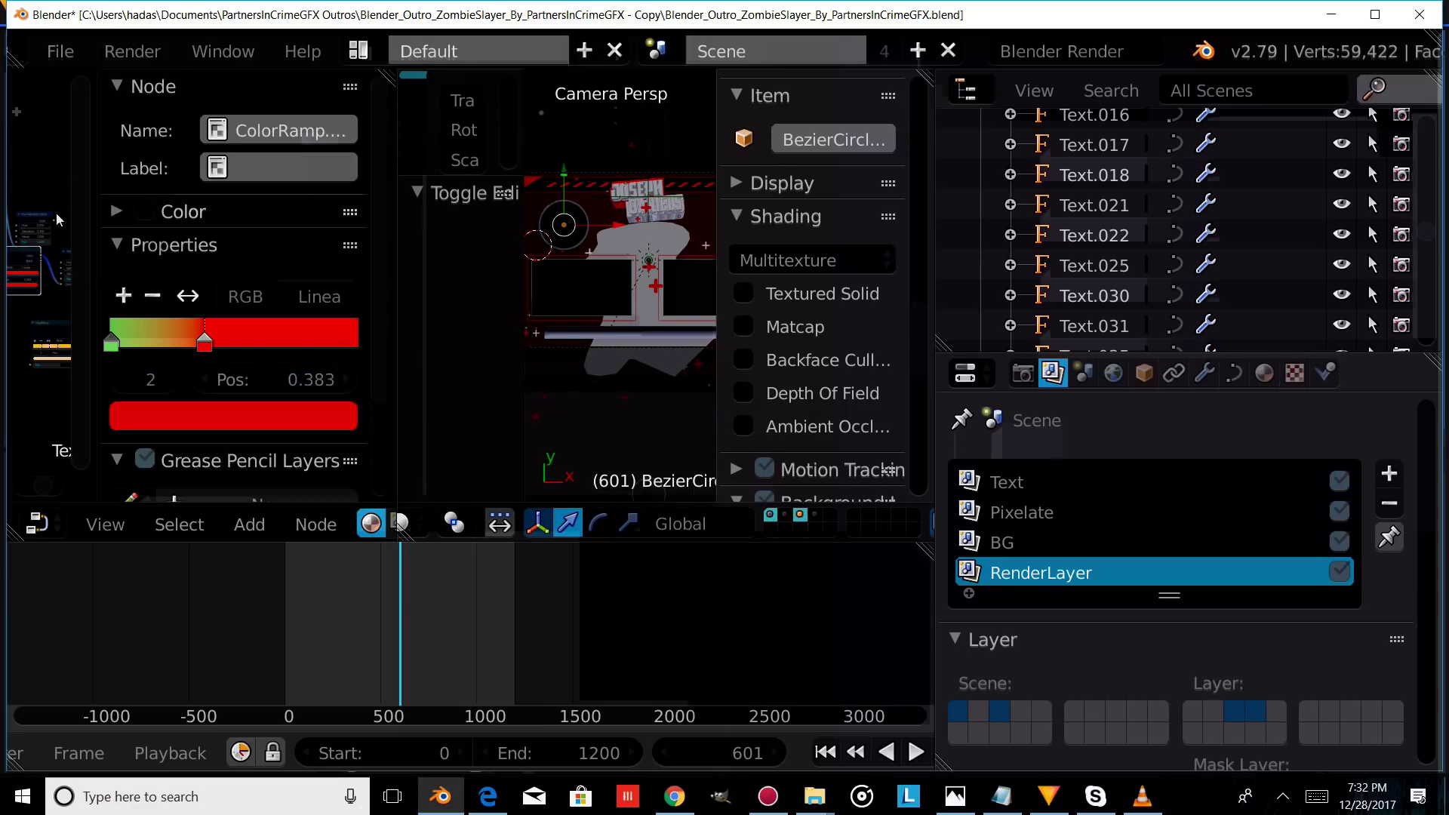
- Recolour the still-green left ramp stop red
left_click(112, 343)
left_click(177, 420)
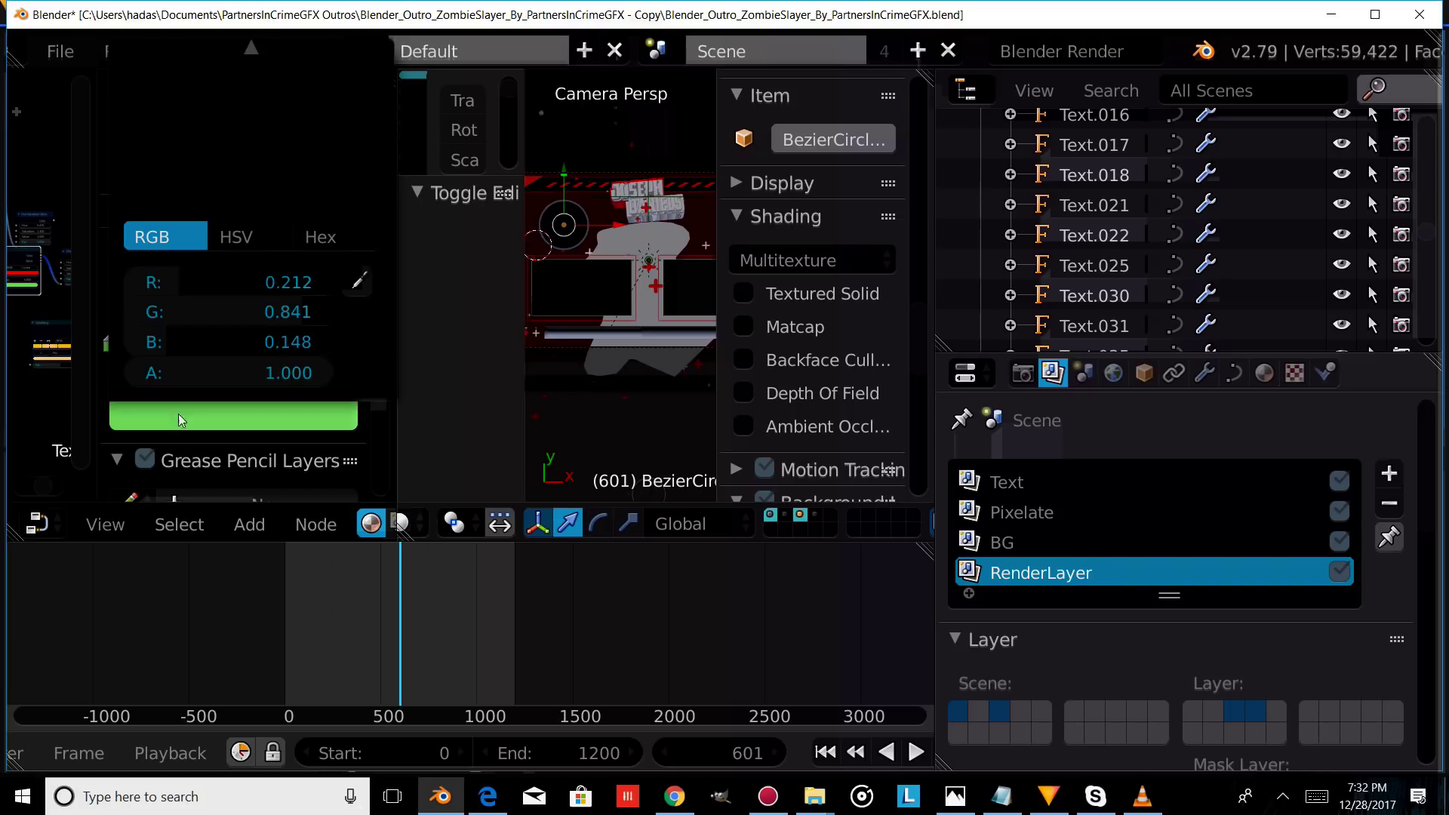
mouse_move(255, 45)
left_click(252, 261)
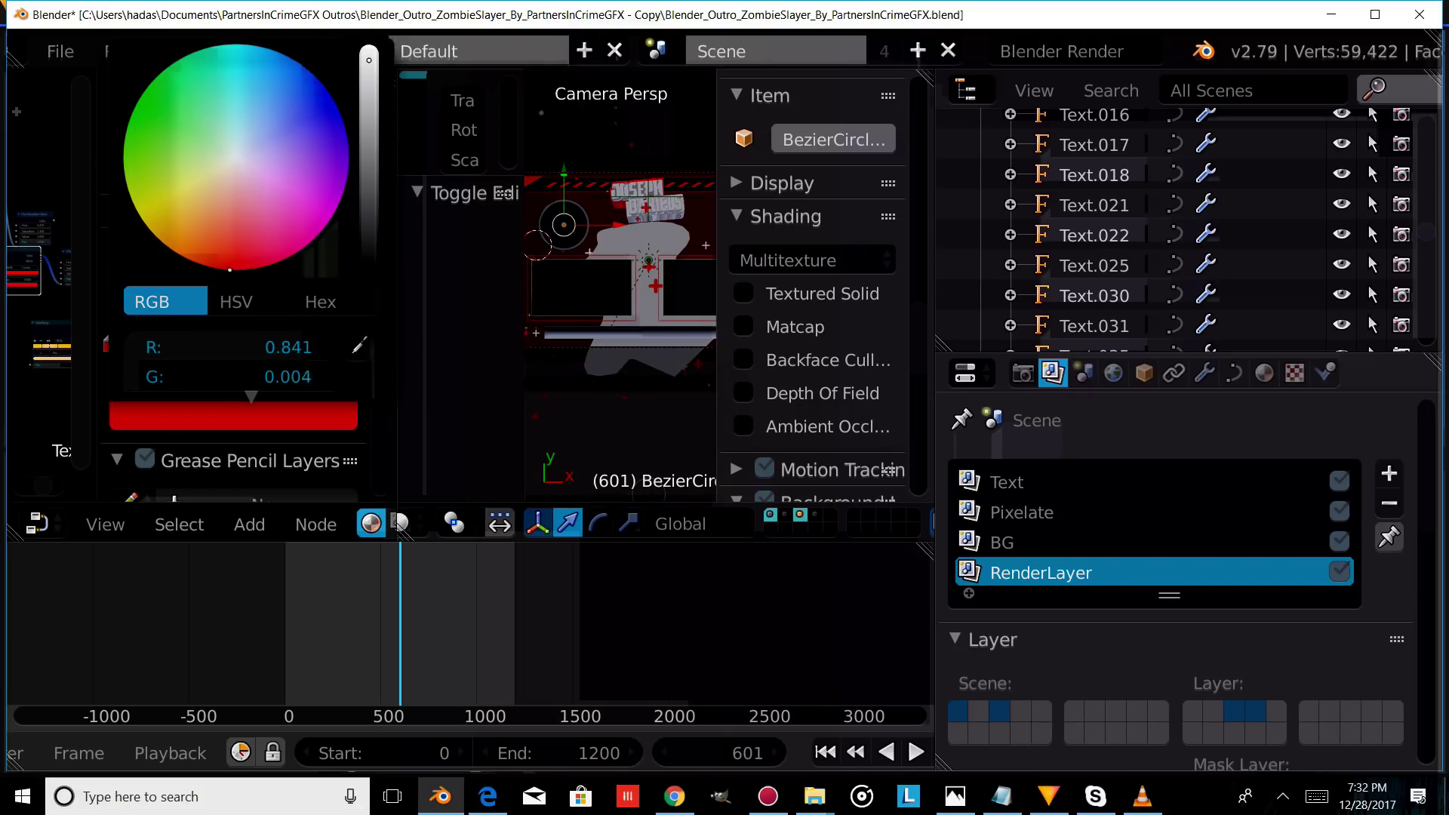
scroll(596, 362, "up", 1)
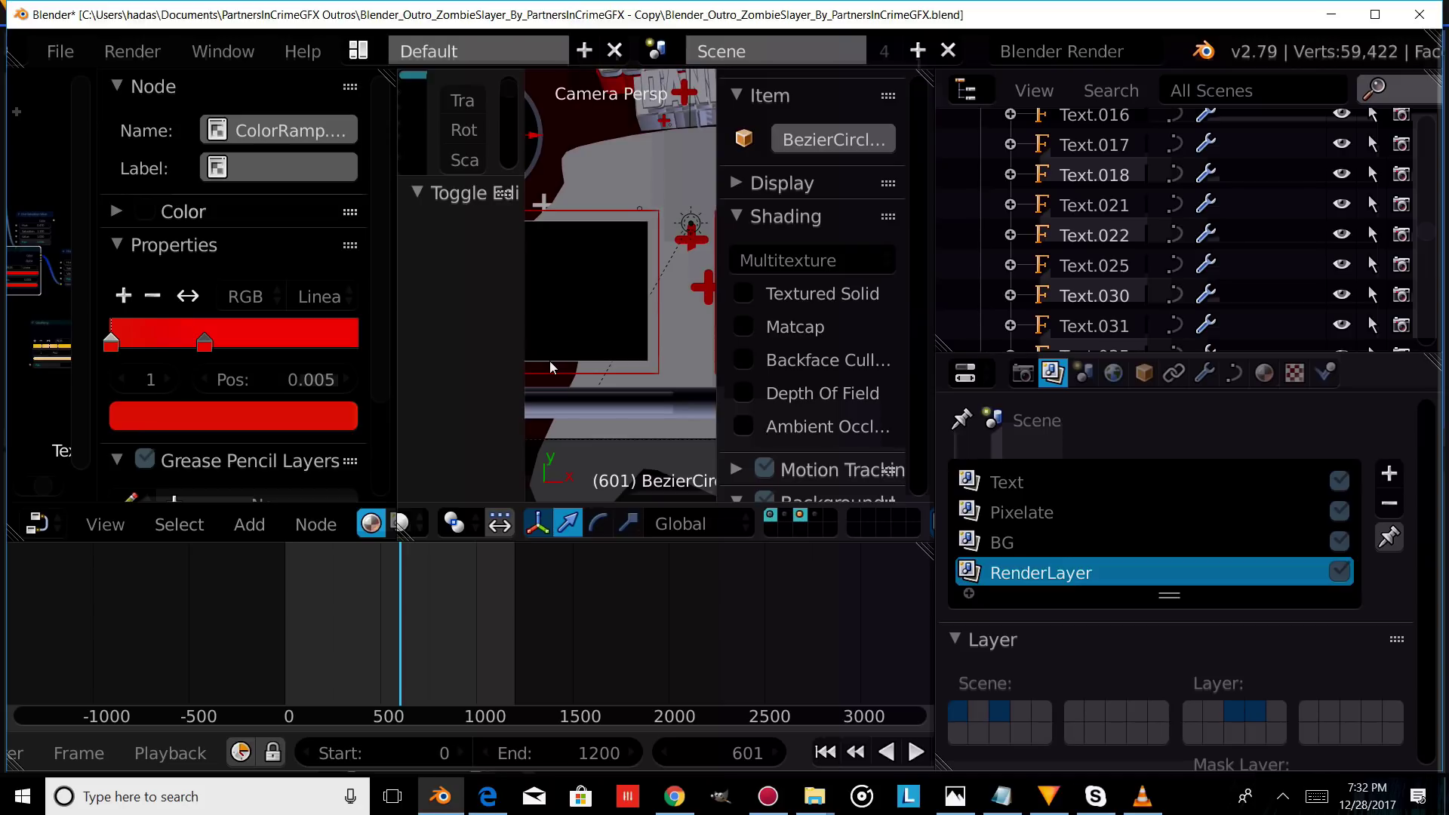
- Select EDITED.008 and make its first and 0.383 ColorRamp stops red, pasting red with Ctrl+V
right_click(549, 361)
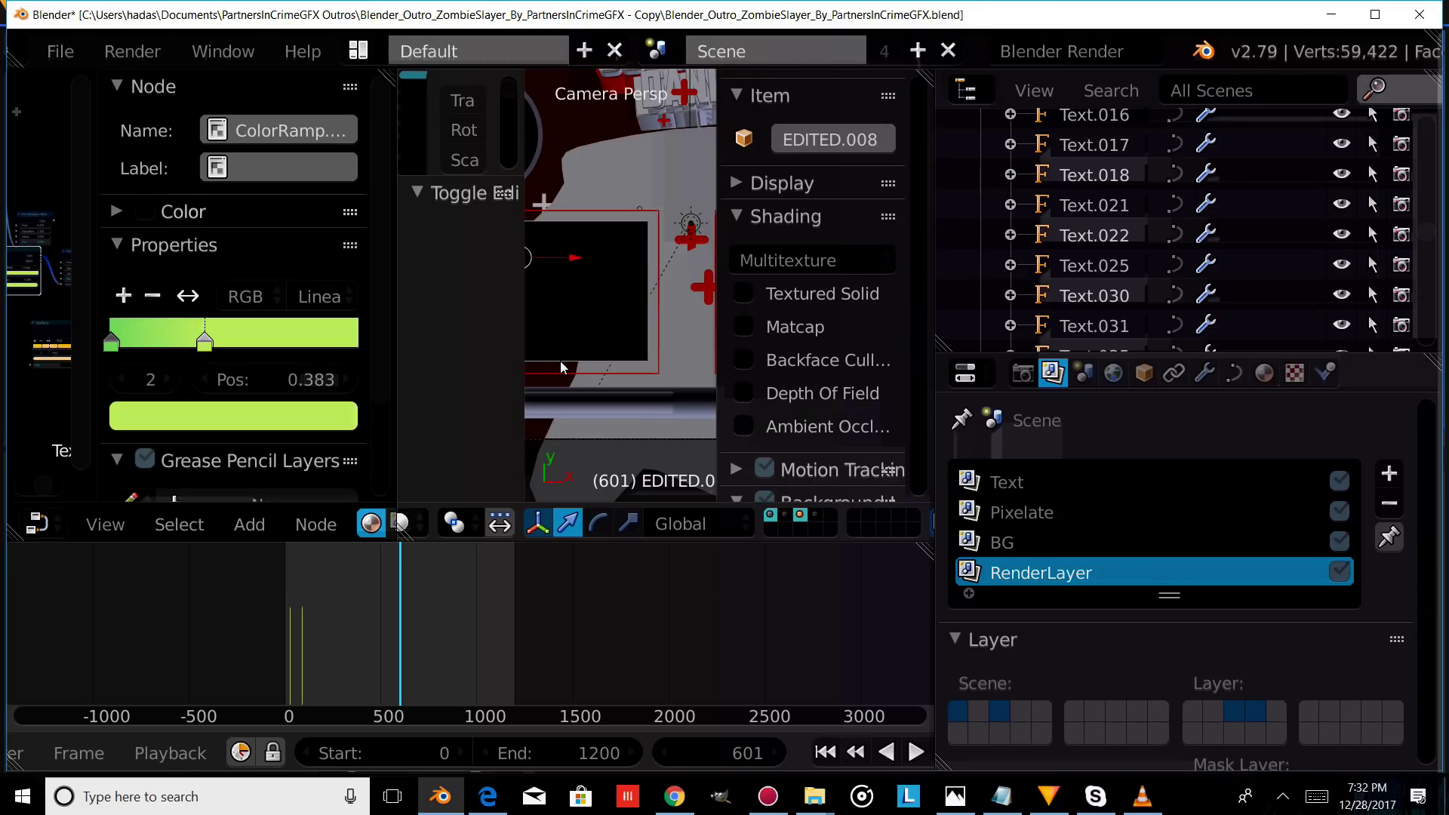
left_click(111, 339)
left_click(161, 415)
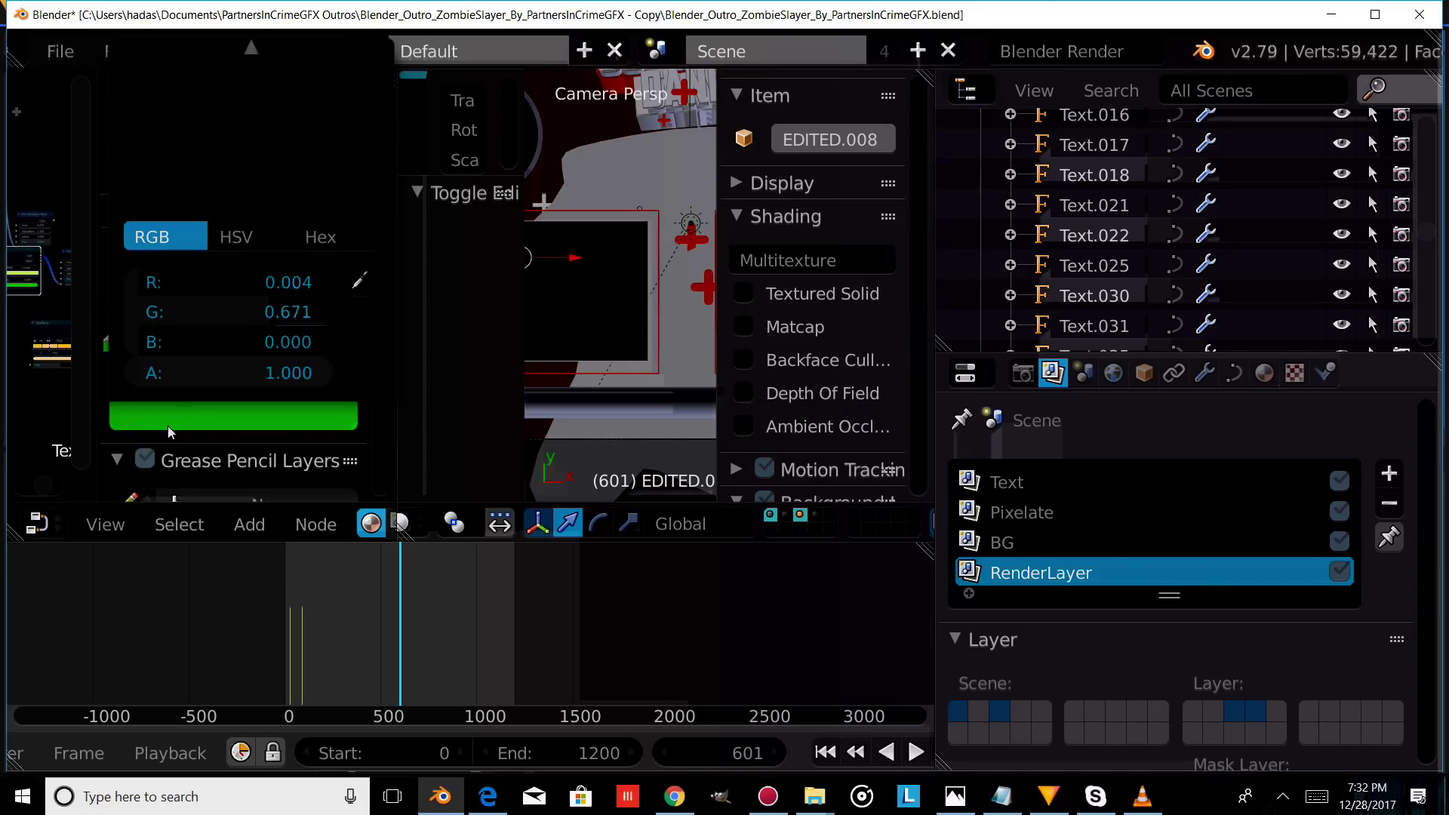
left_click(233, 258)
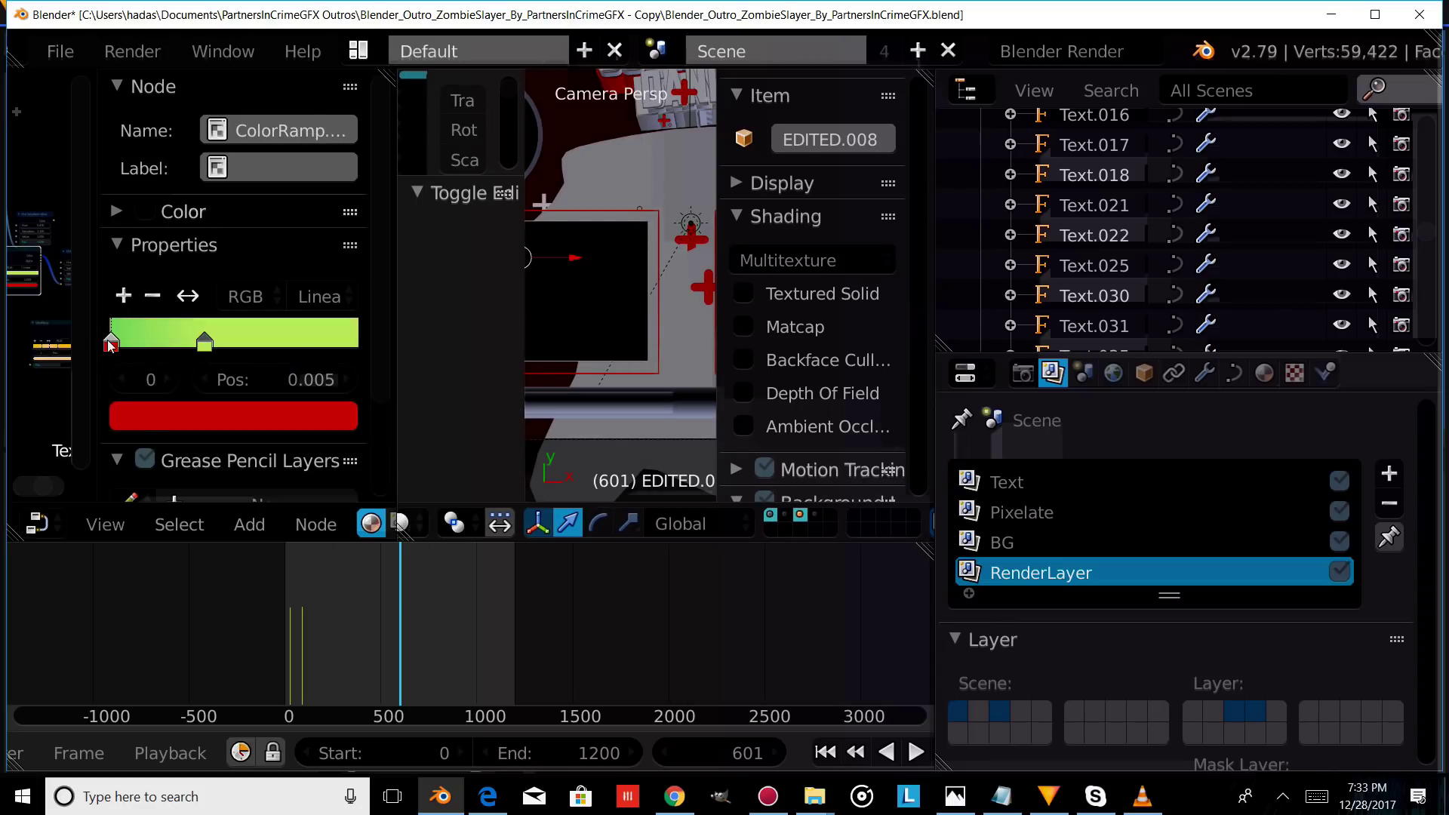
left_click(204, 346)
left_click(211, 415)
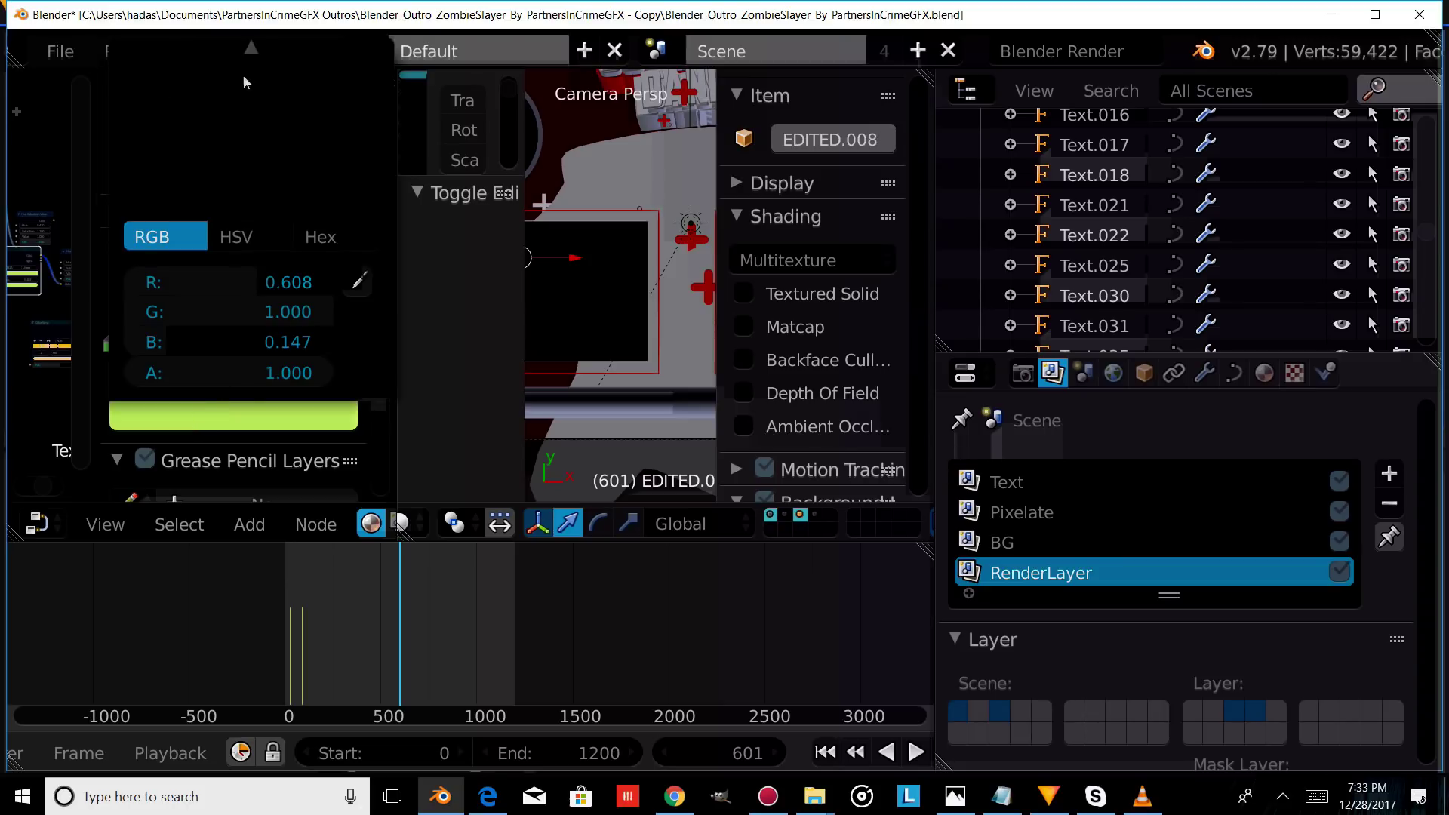
key("ctrl+v")
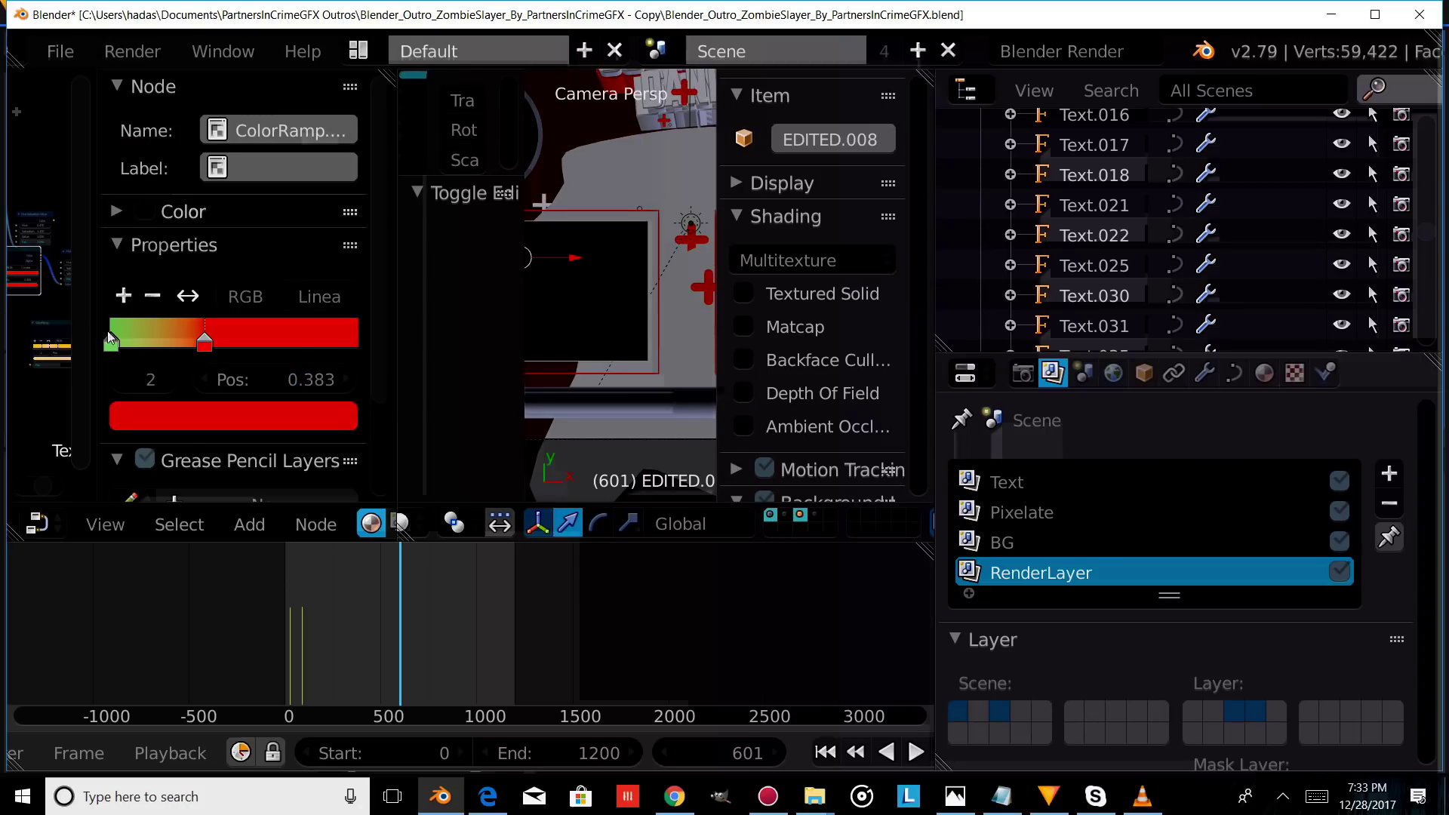
left_click(112, 343)
left_click(195, 415)
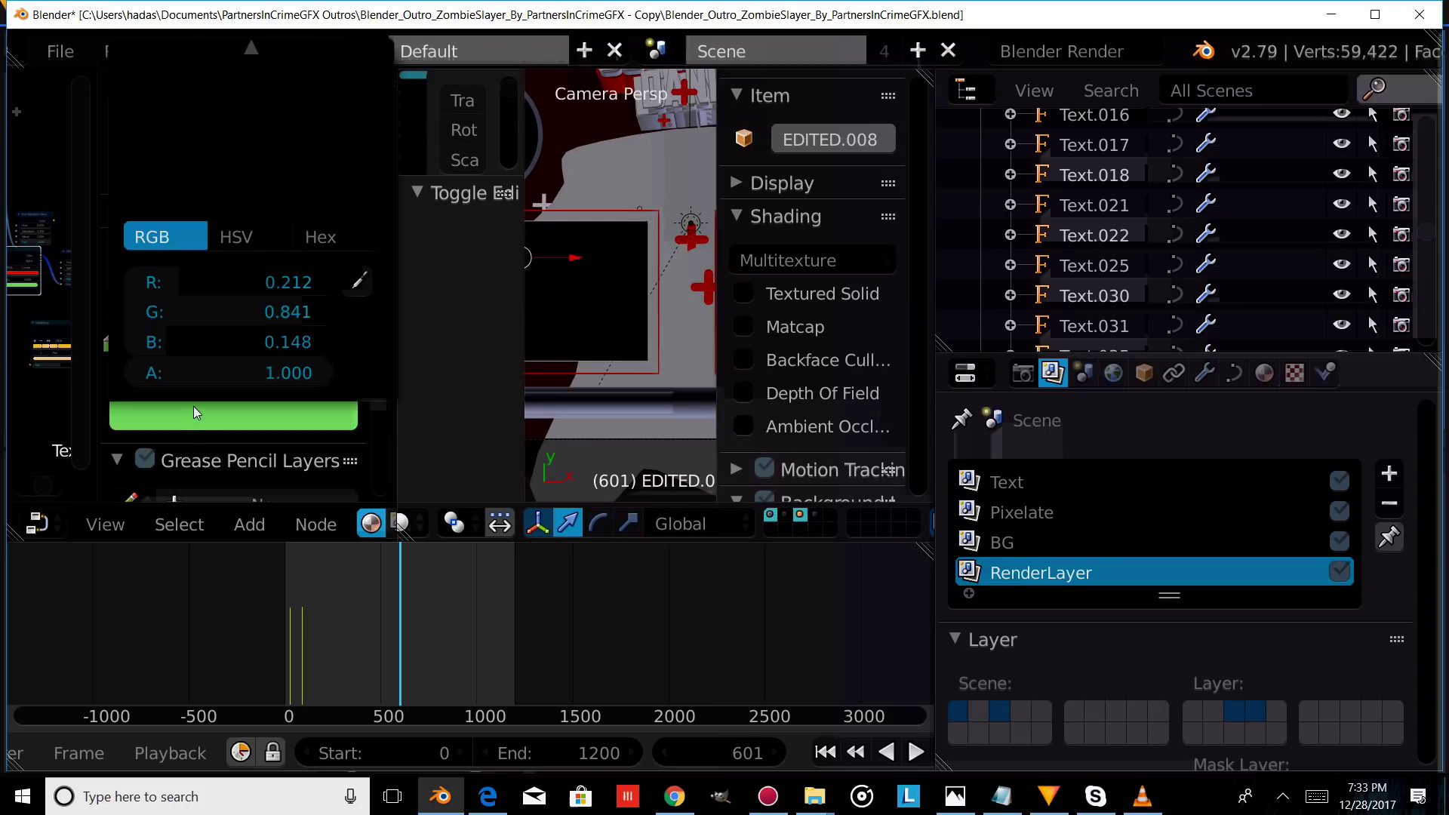
key("ctrl+v")
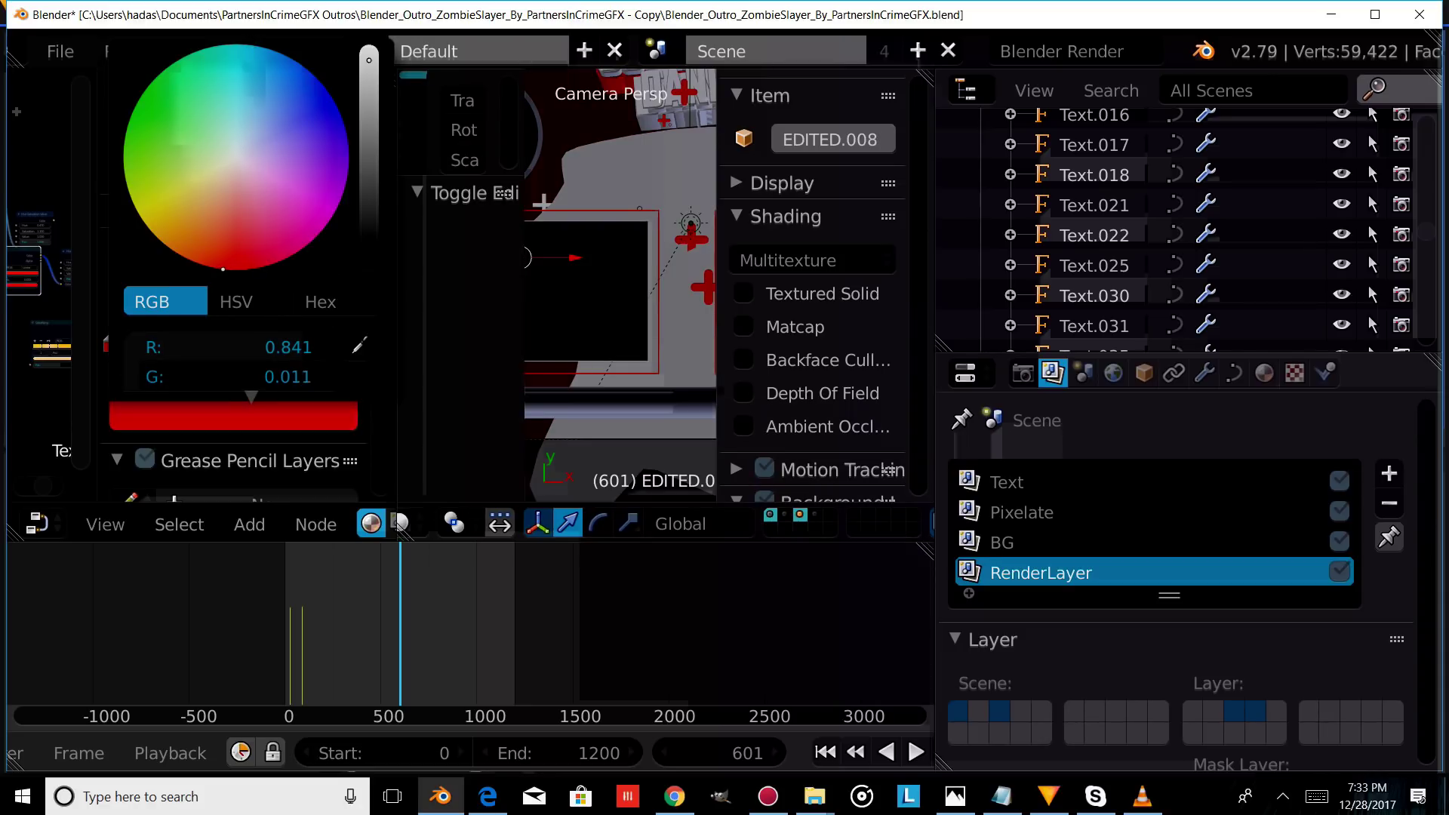
scroll(619, 287, "down", 6)
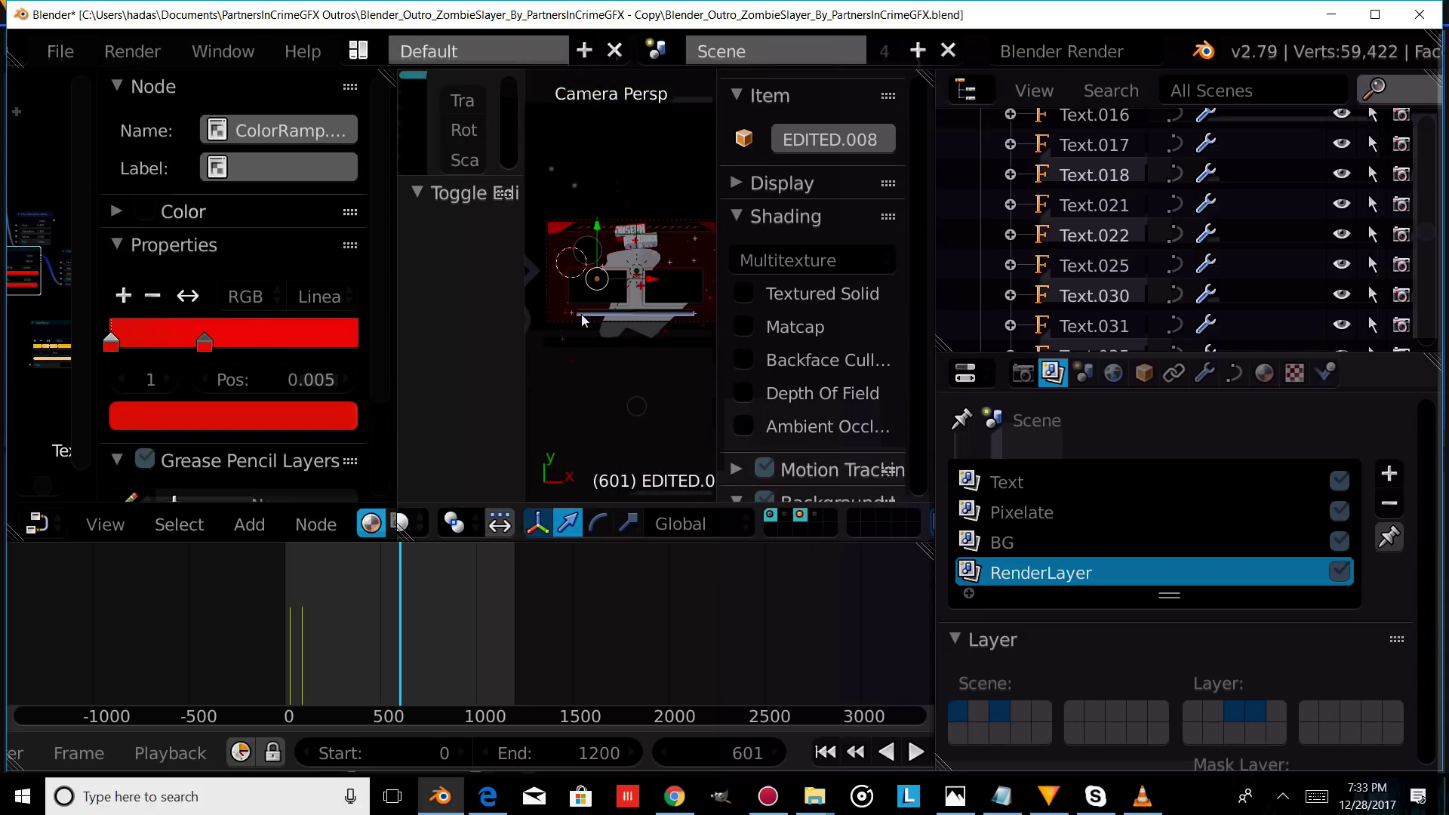
- Preview frame 601 in rendered shading, then return to Solid, zoom in and select Text.025
left_click(400, 523)
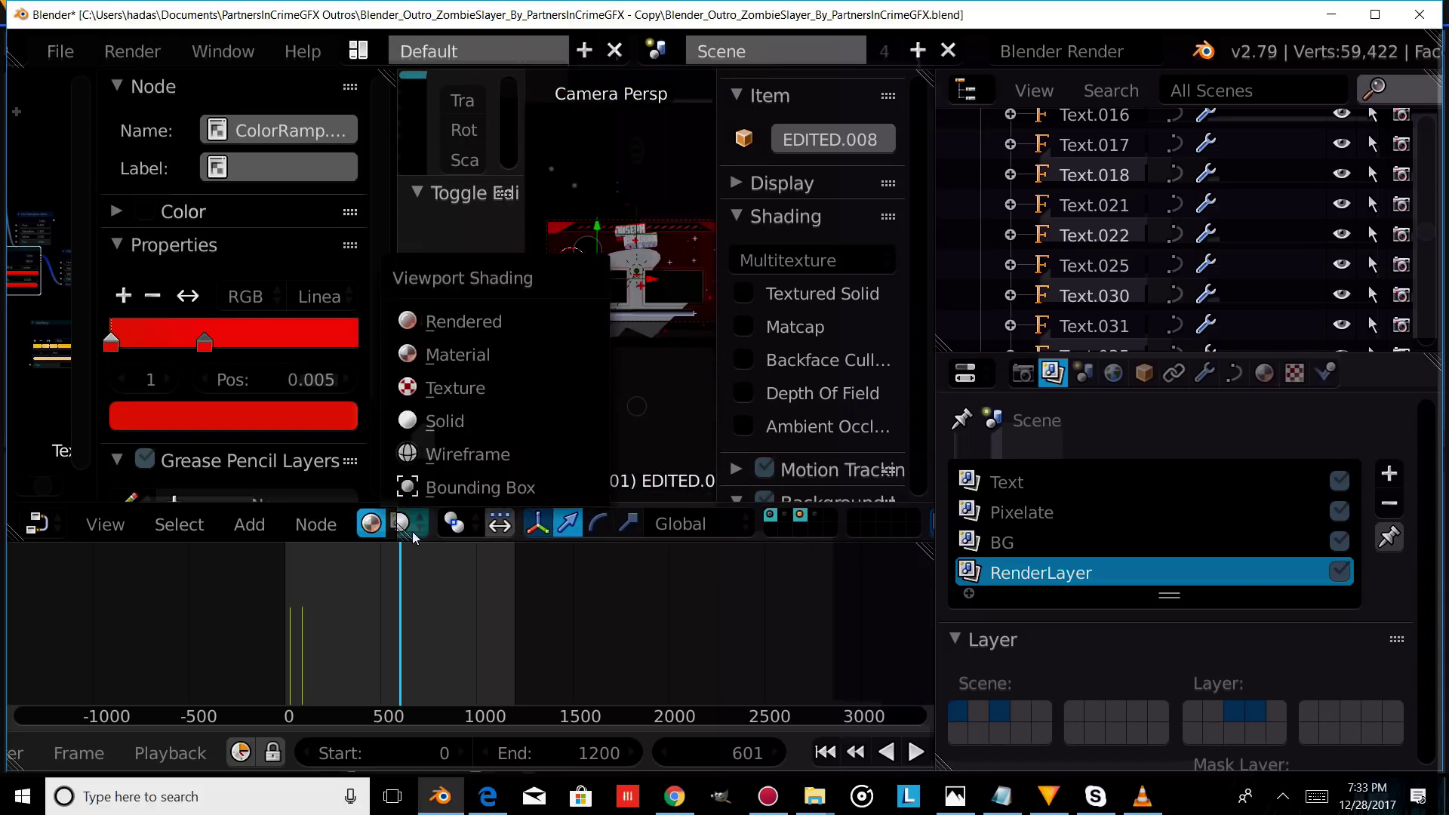
left_click(526, 313)
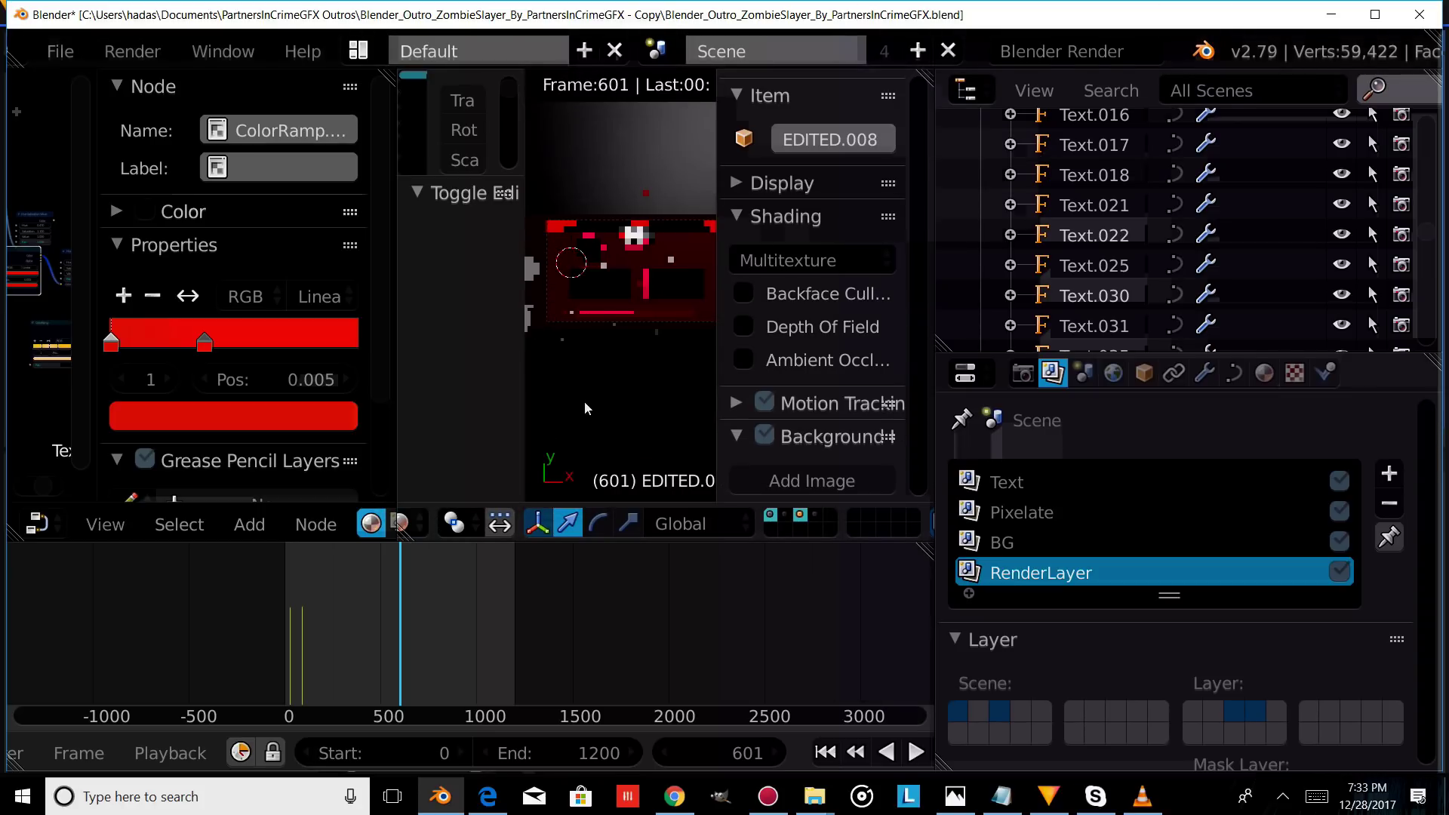
scroll(604, 447, "up", 1)
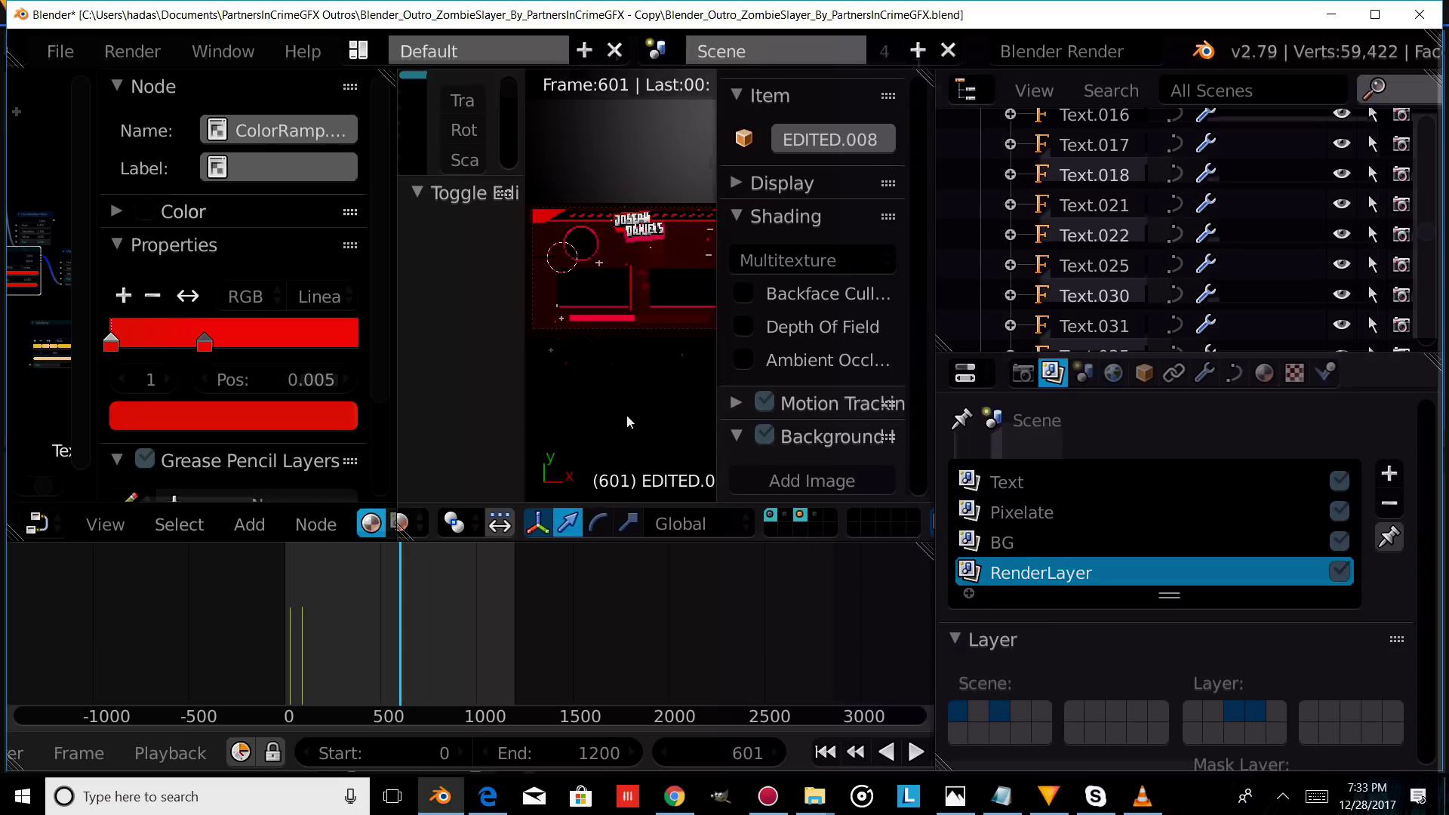
scroll(628, 411, "up", 1)
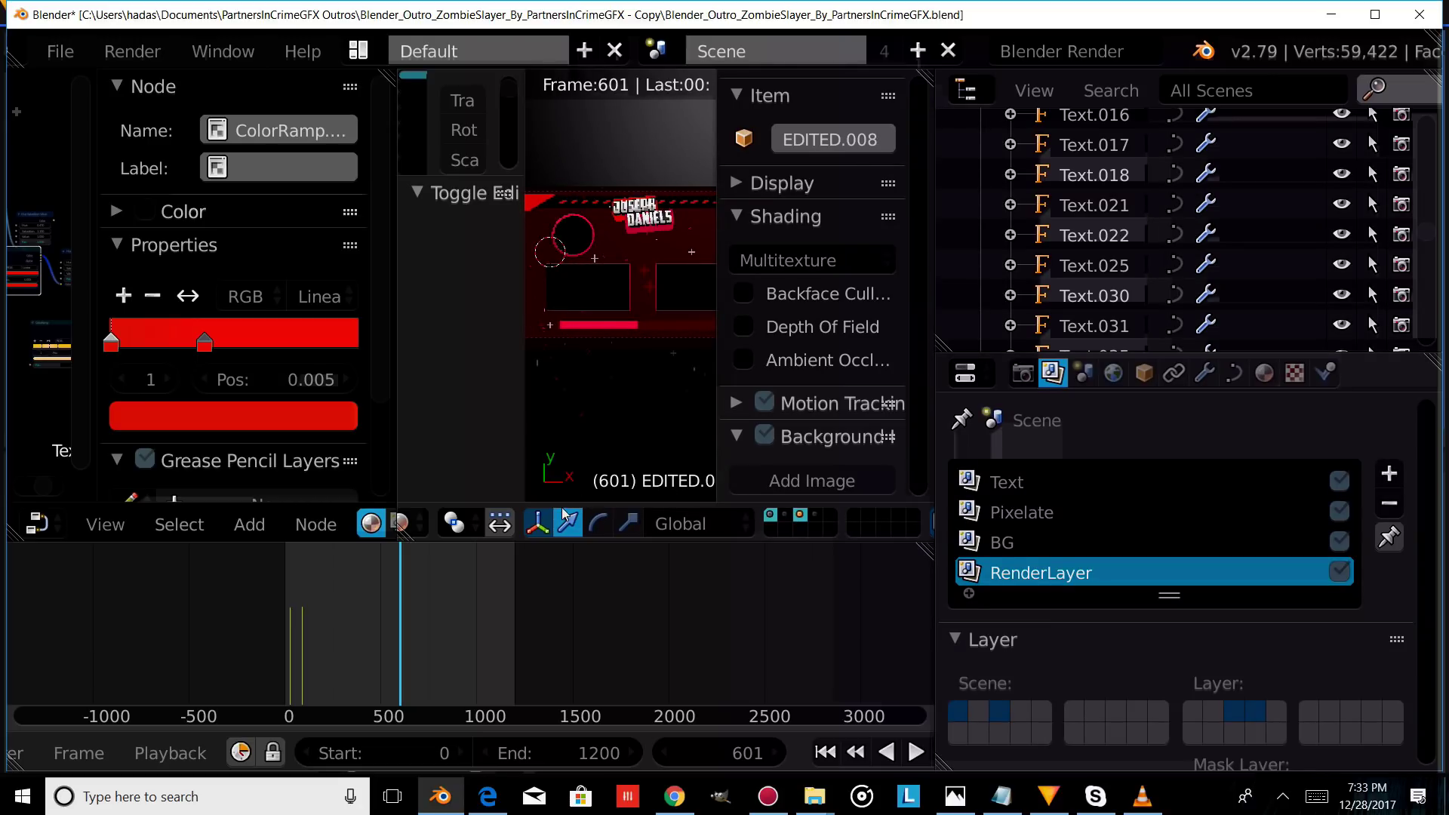
left_click(402, 523)
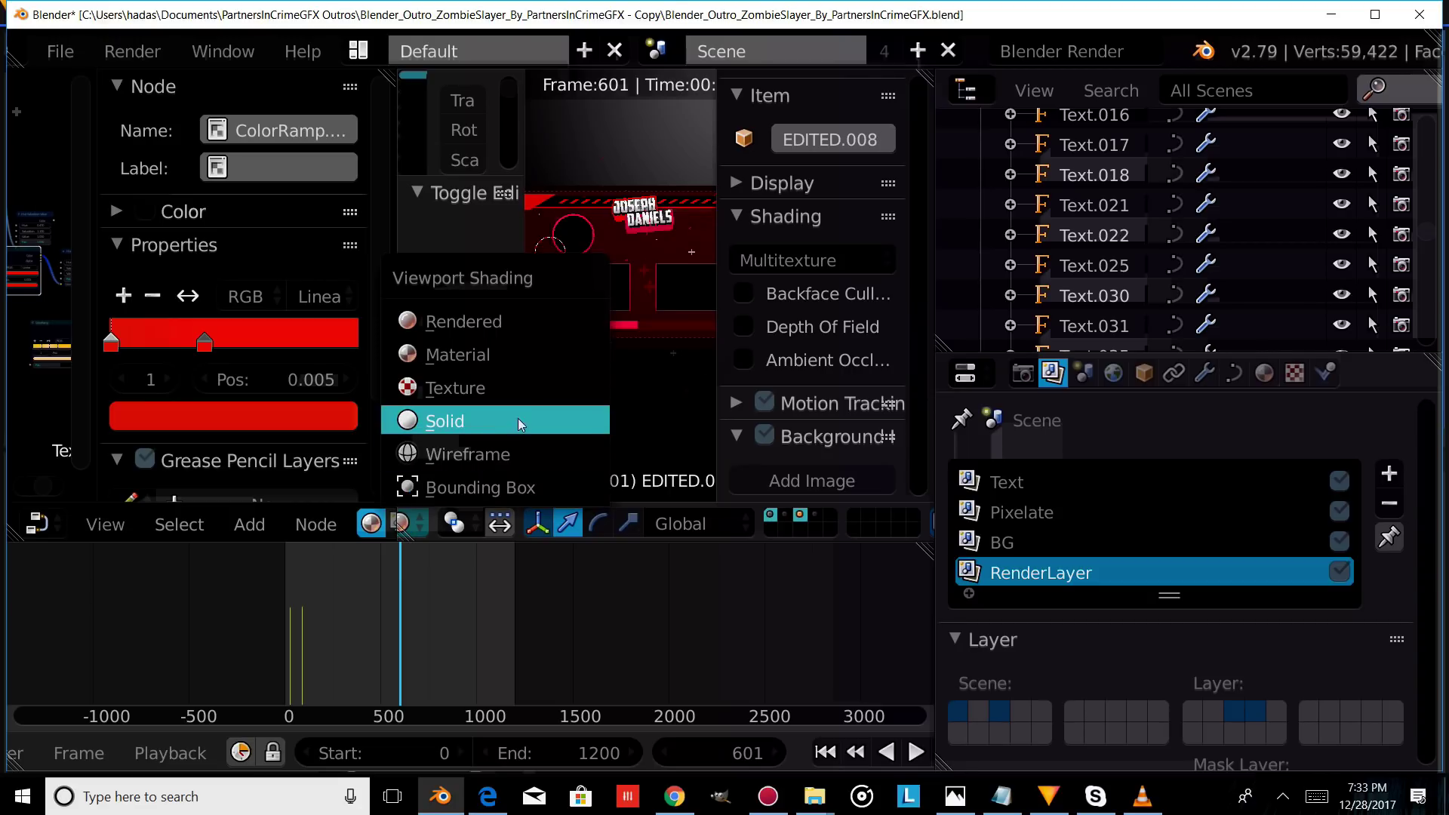
left_click(523, 416)
scroll(627, 242, "up", 4)
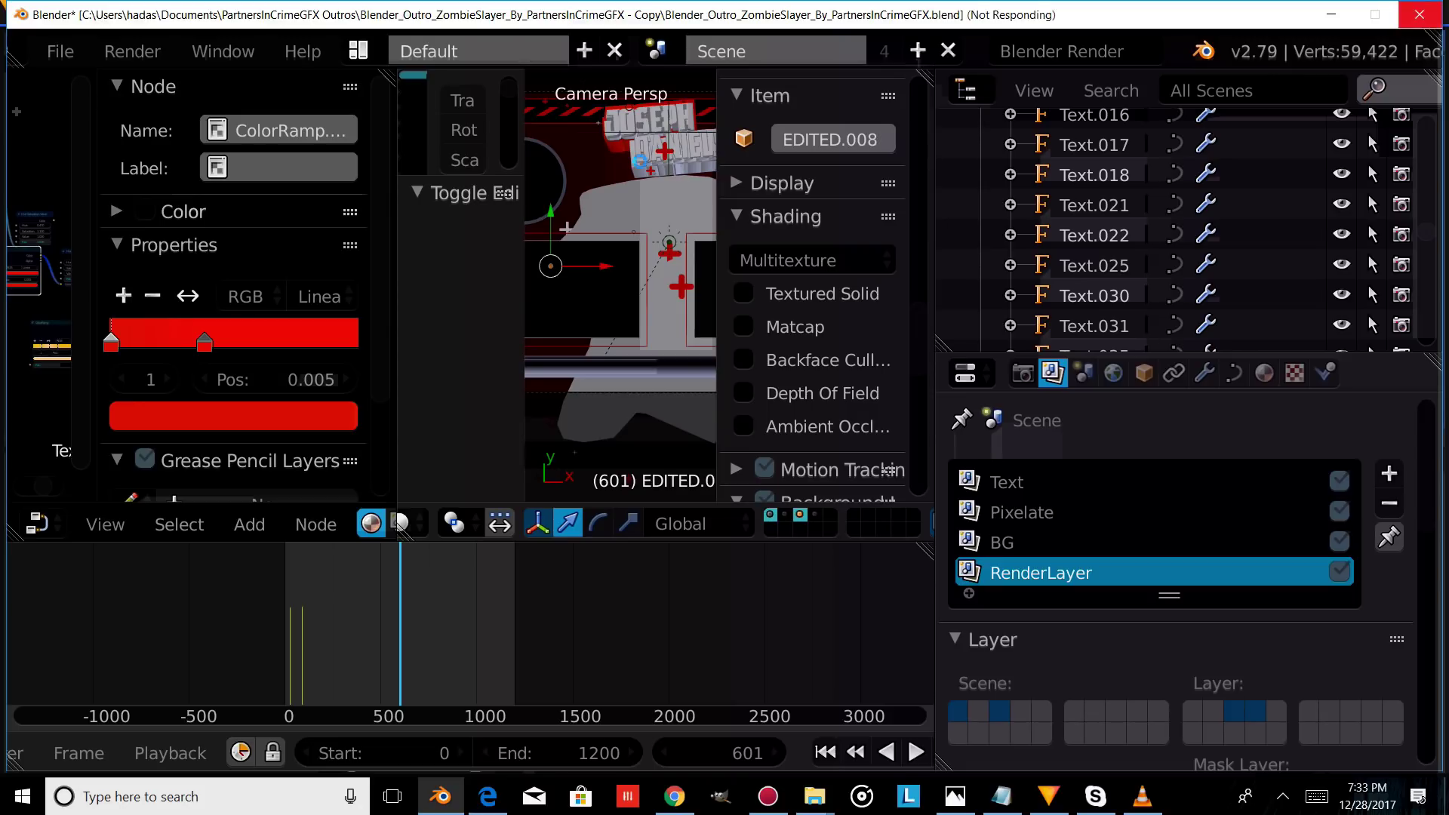
right_click(621, 146)
- Assign Text.025's red Material.301 to Text.031 by searching '301' in the material list
left_click(1264, 373)
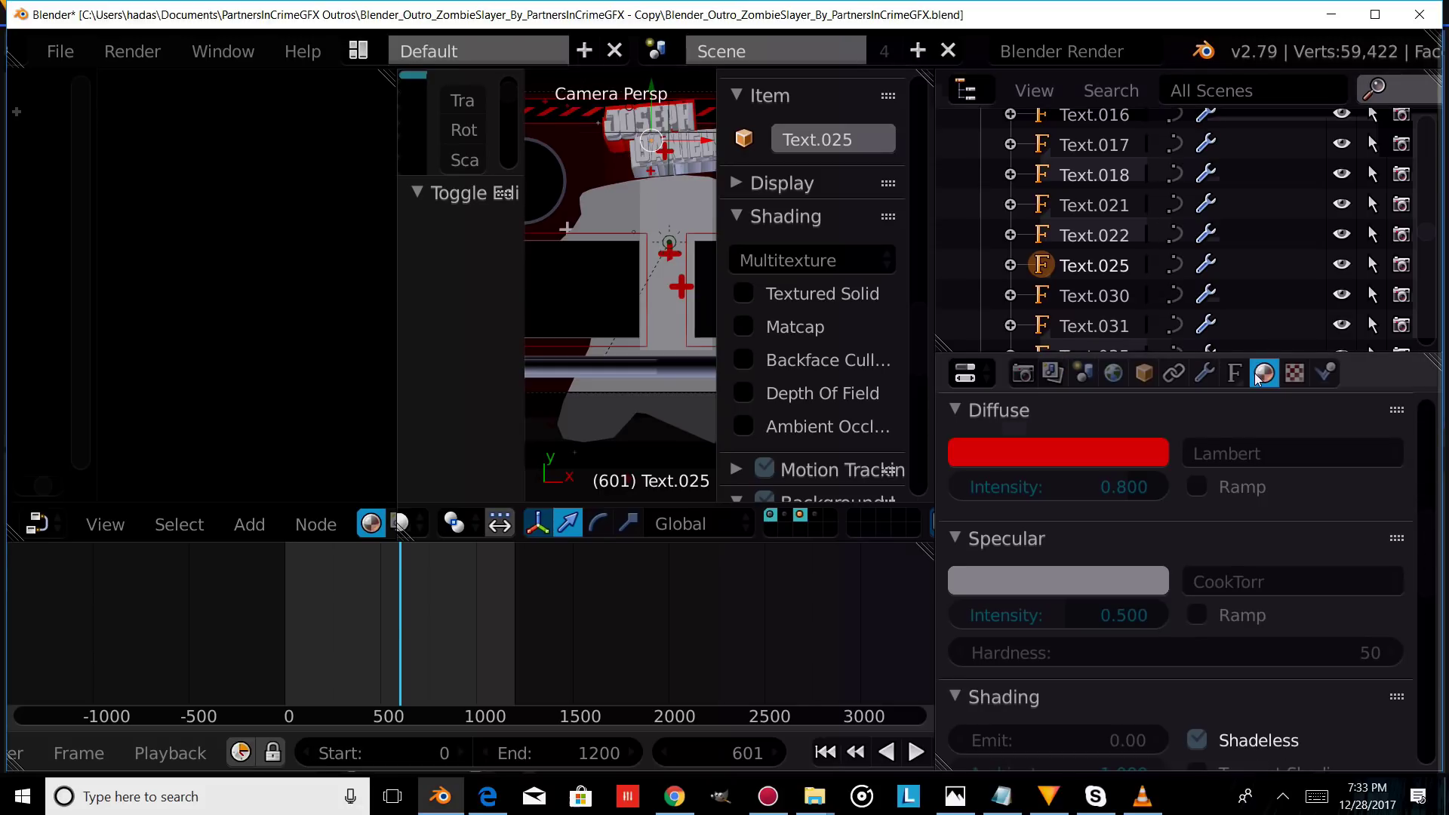
scroll(1200, 468, "up", 6)
scroll(1183, 486, "up", 2)
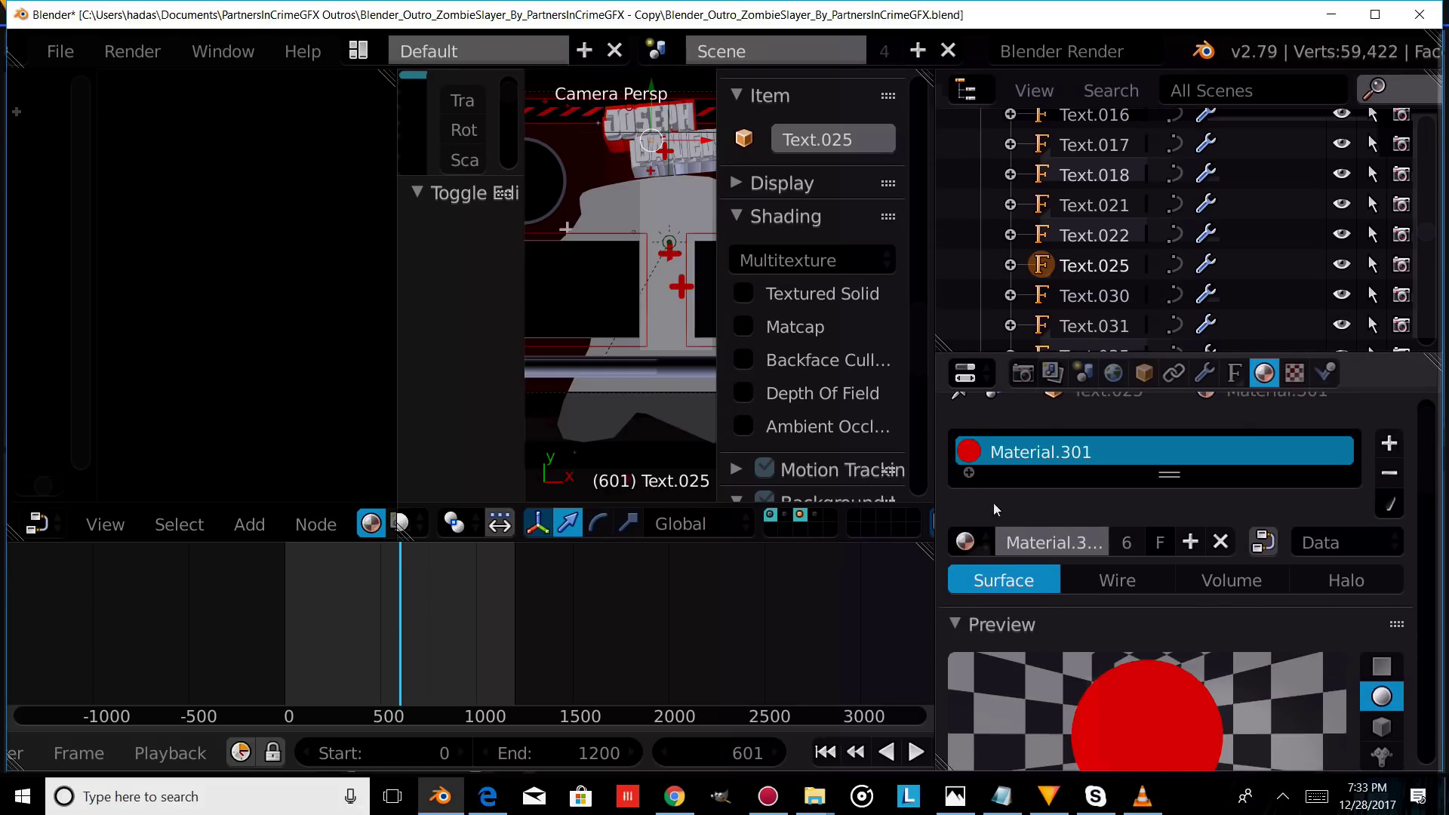
right_click(685, 164)
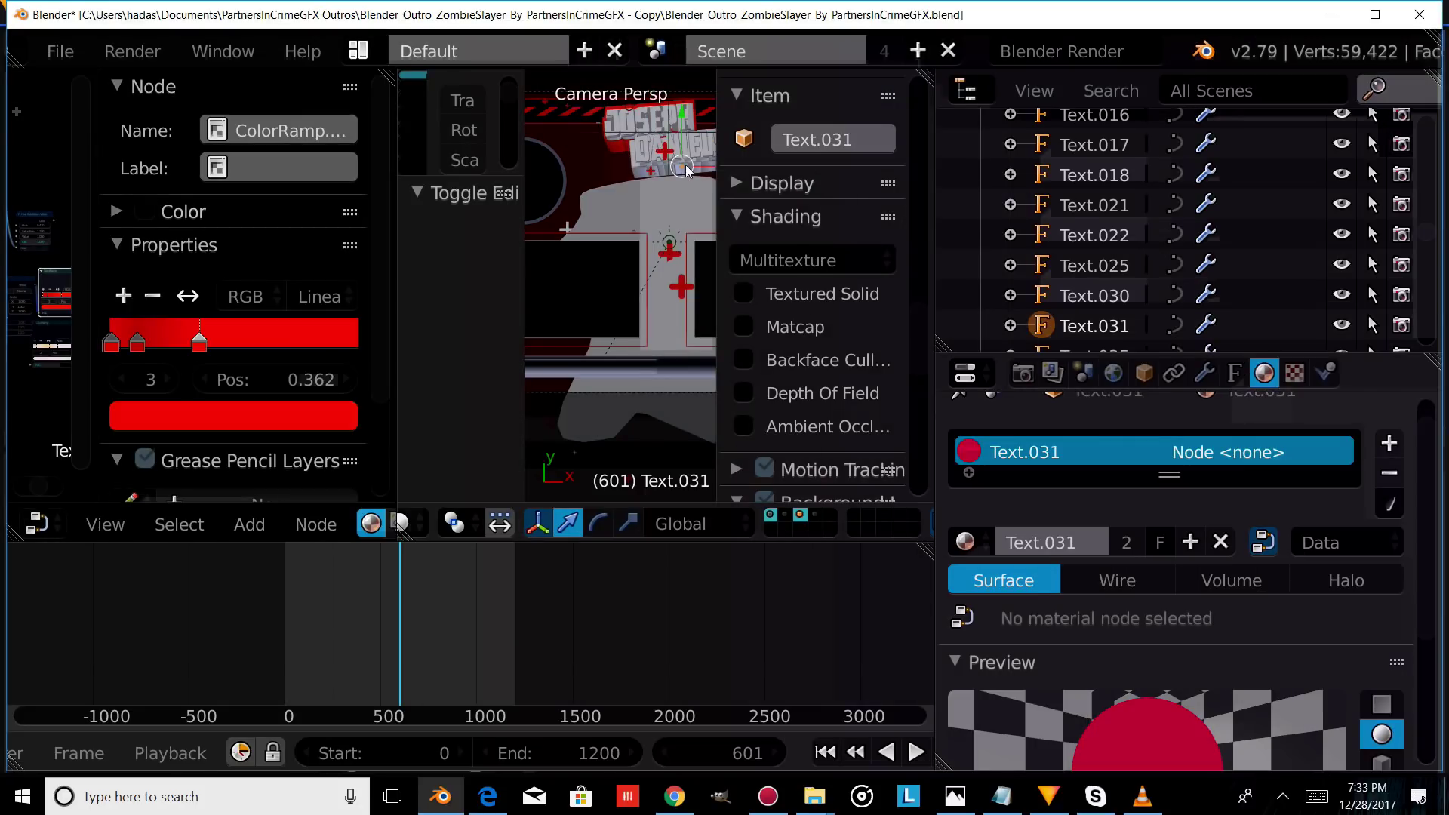
left_click(966, 543)
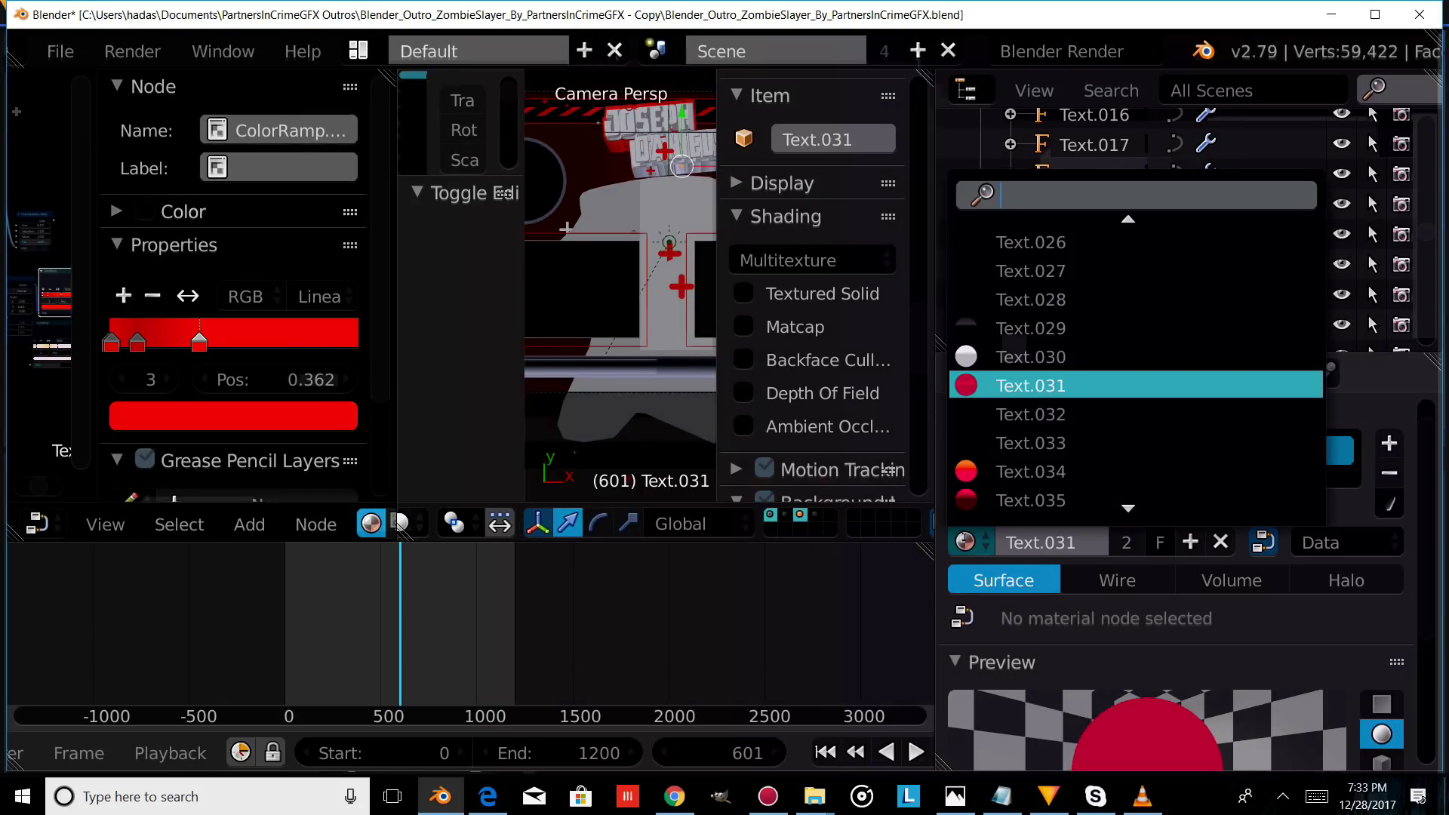
type("301")
key("Return")
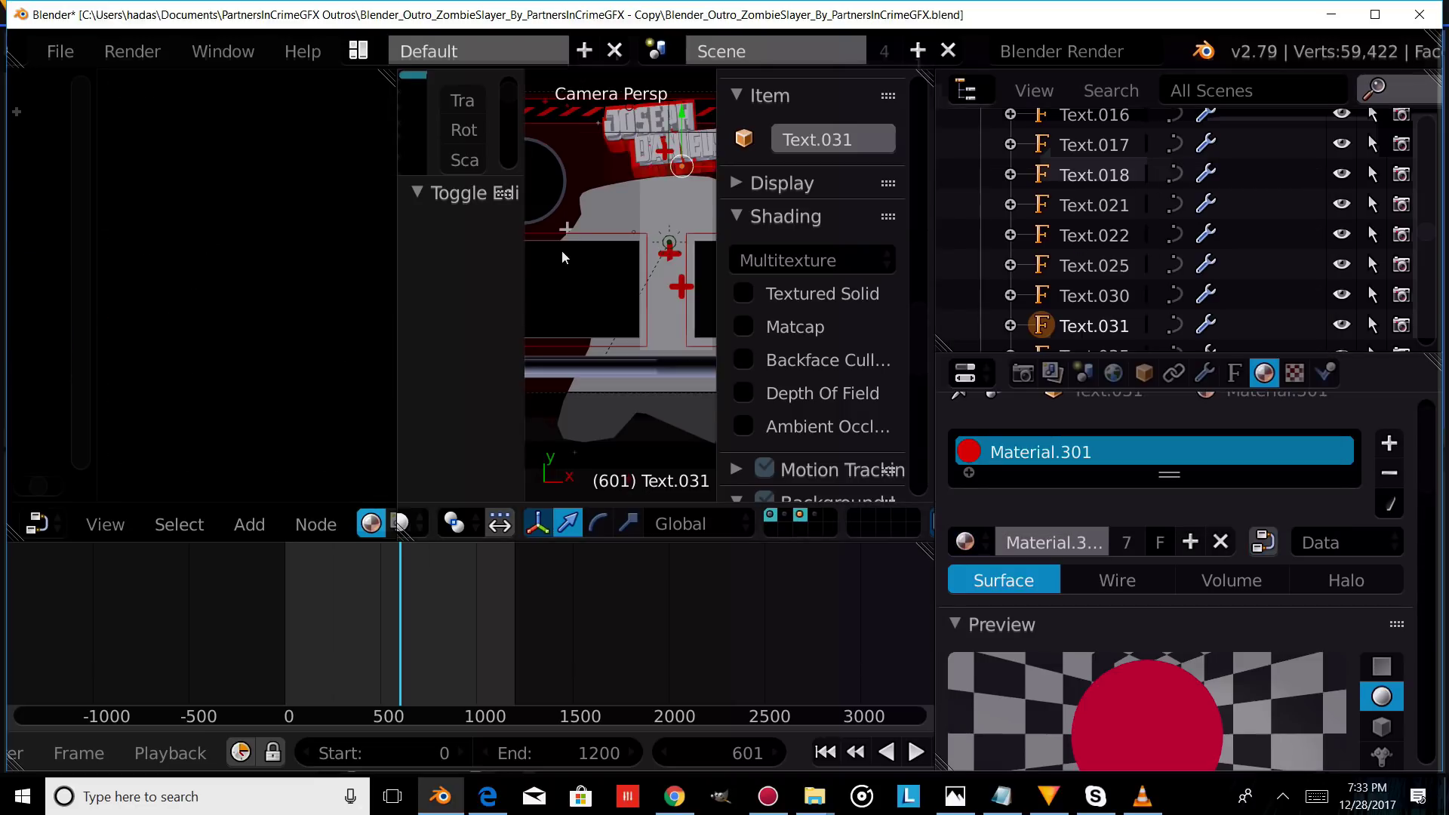
scroll(619, 302, "down", 5)
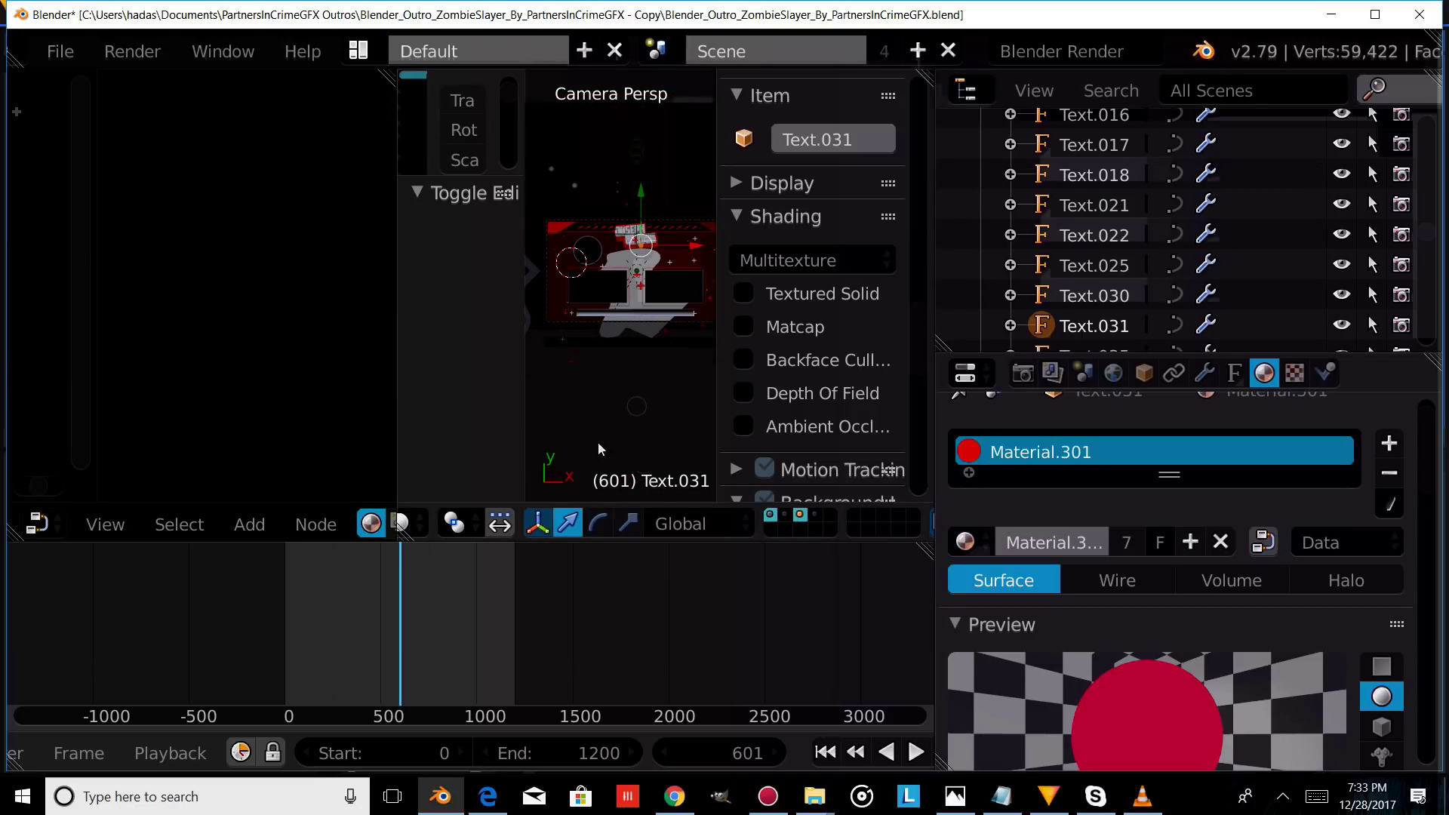
- Preview the red name text in rendered shading, return to Solid, and show the Render settings
left_click(400, 523)
left_click(551, 314)
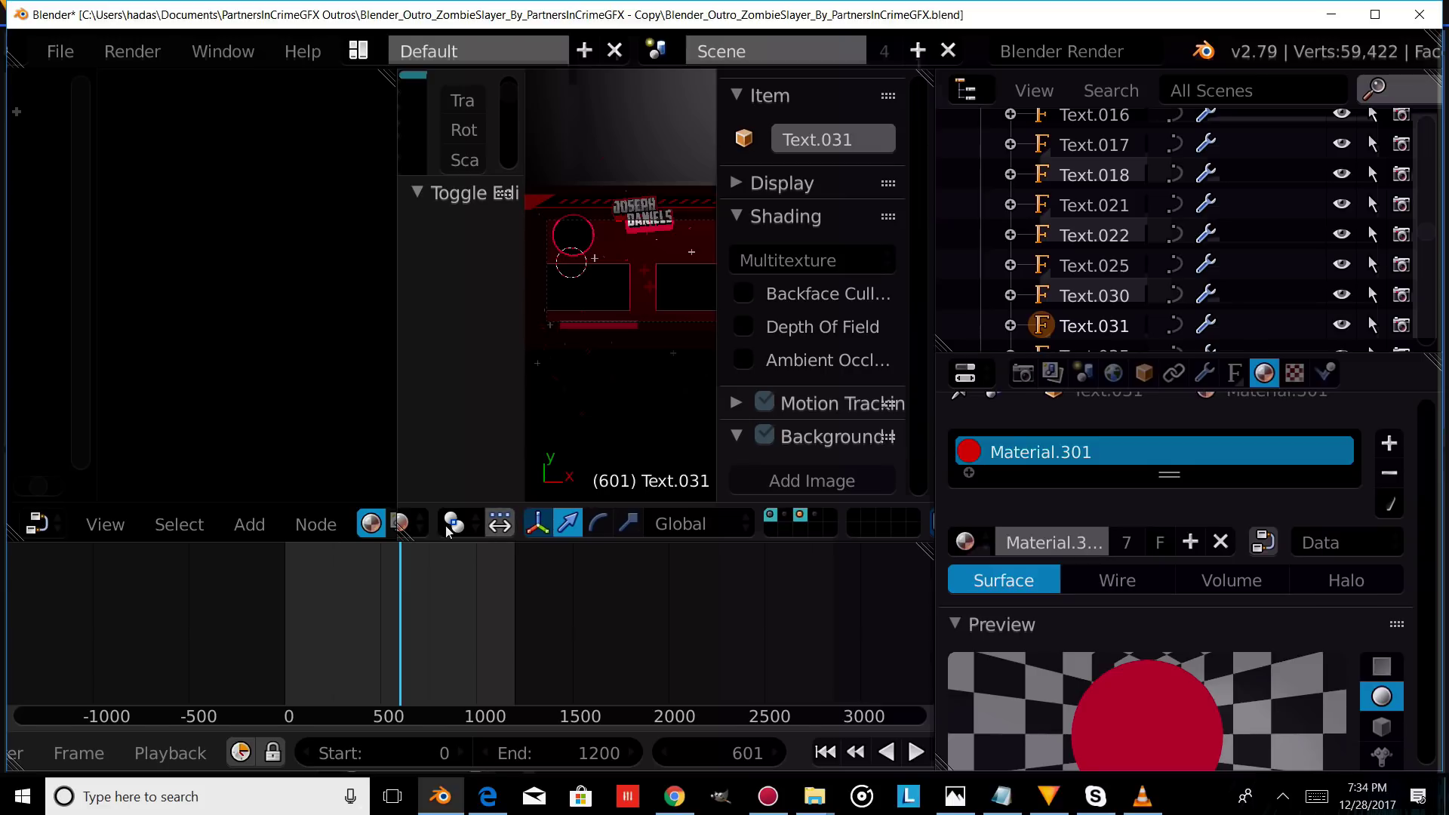
left_click(400, 523)
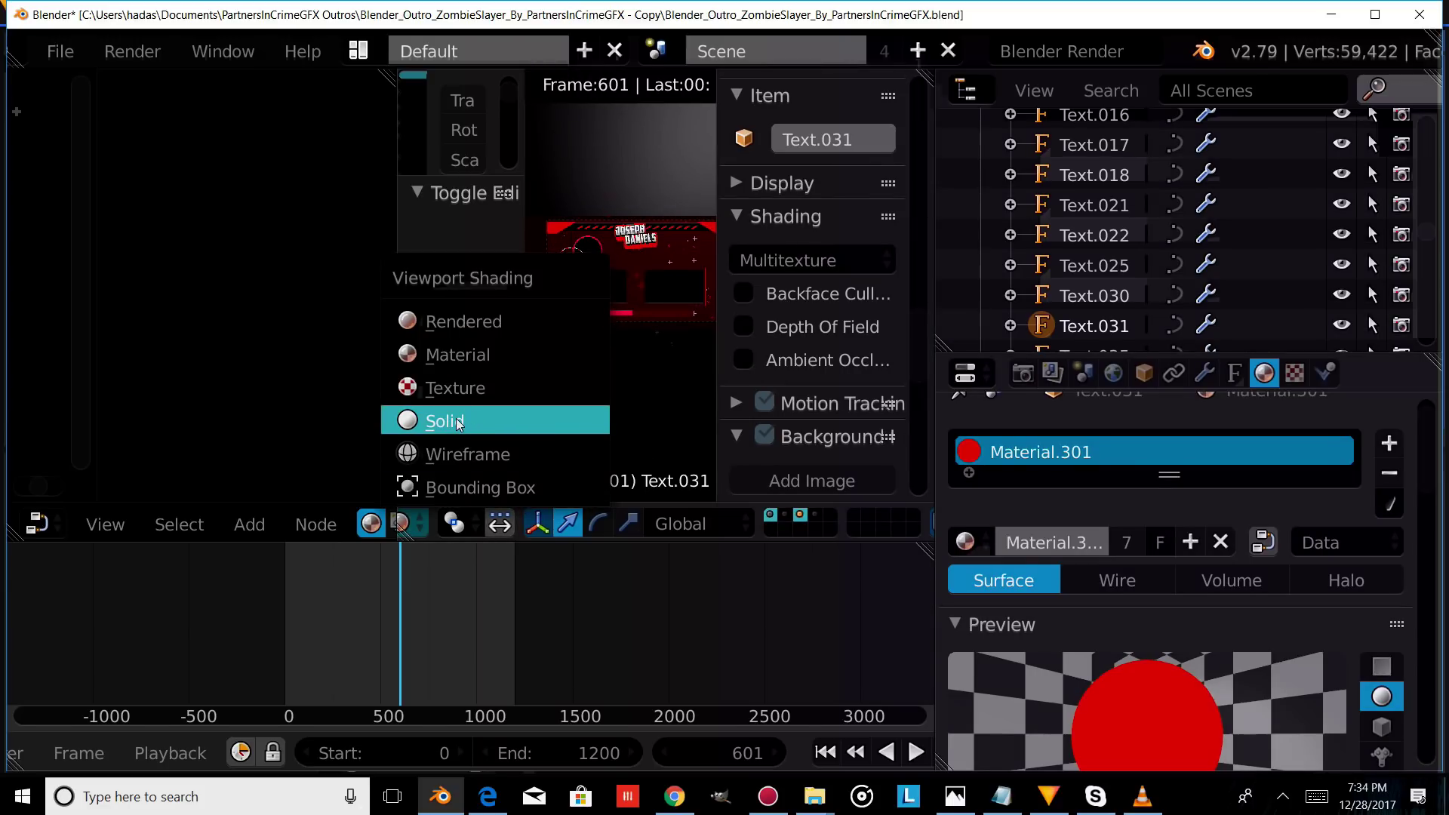
left_click(444, 421)
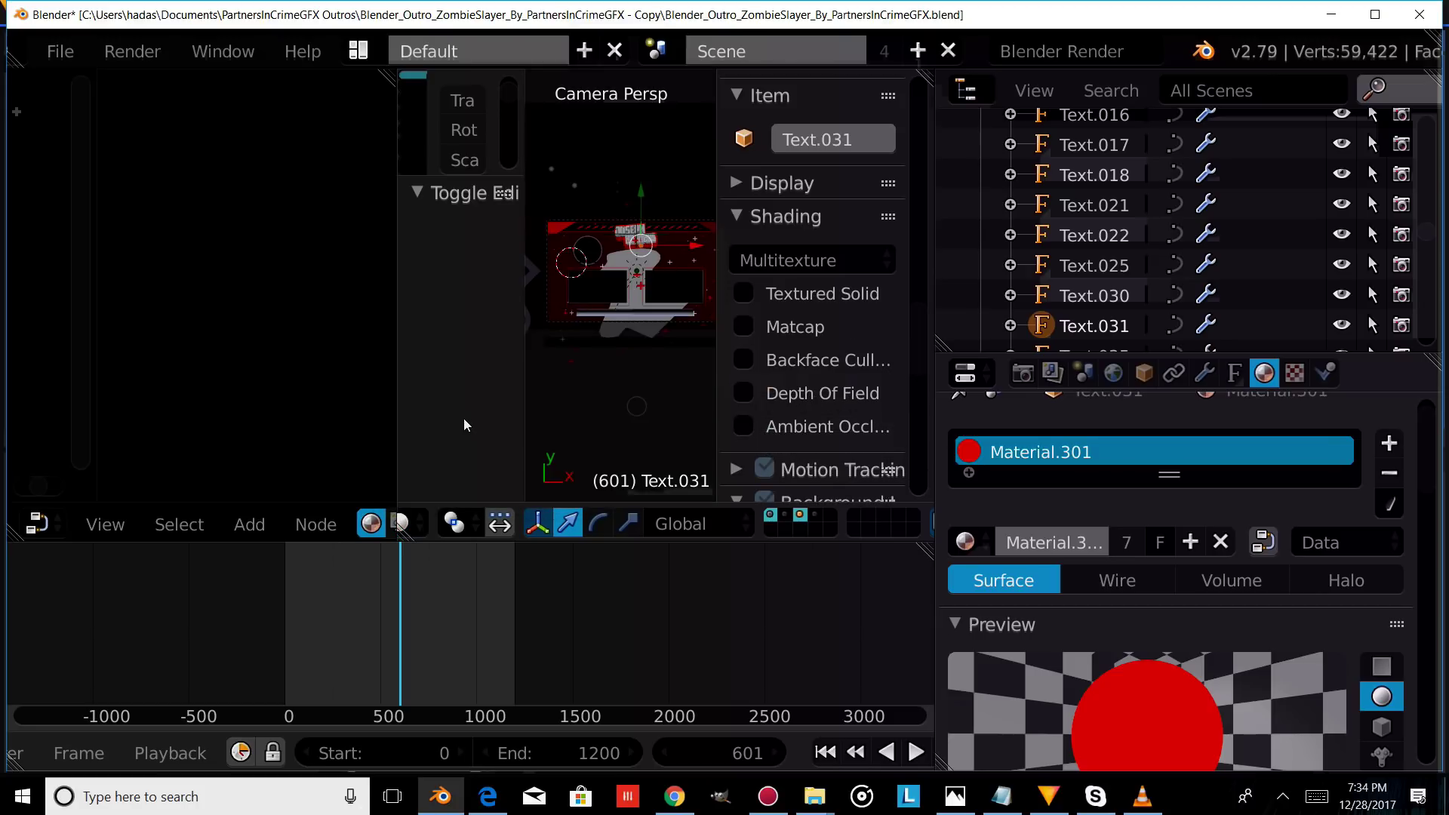
middle_click_drag(646, 356, 629, 354, "shift")
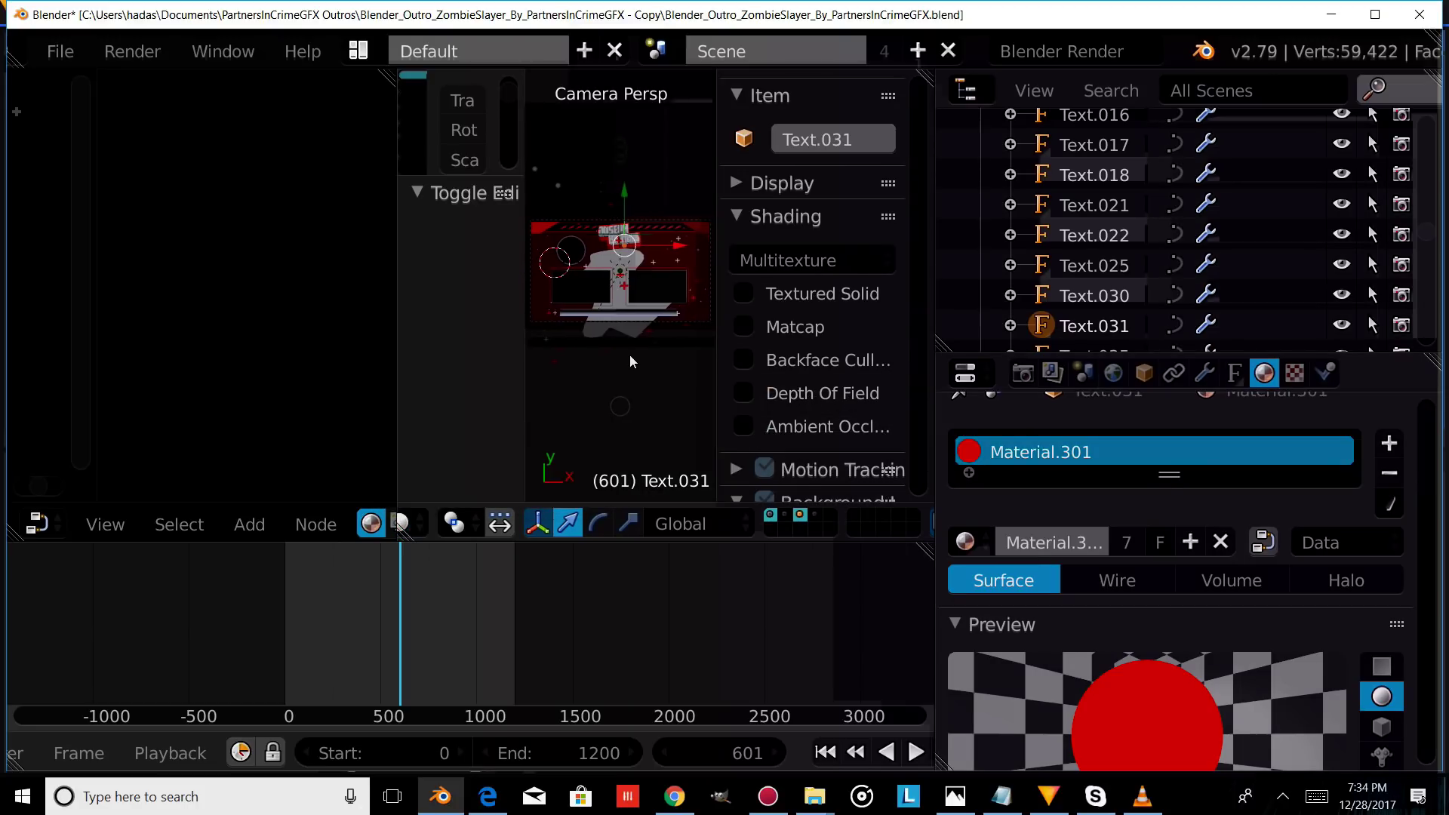
left_click(1023, 373)
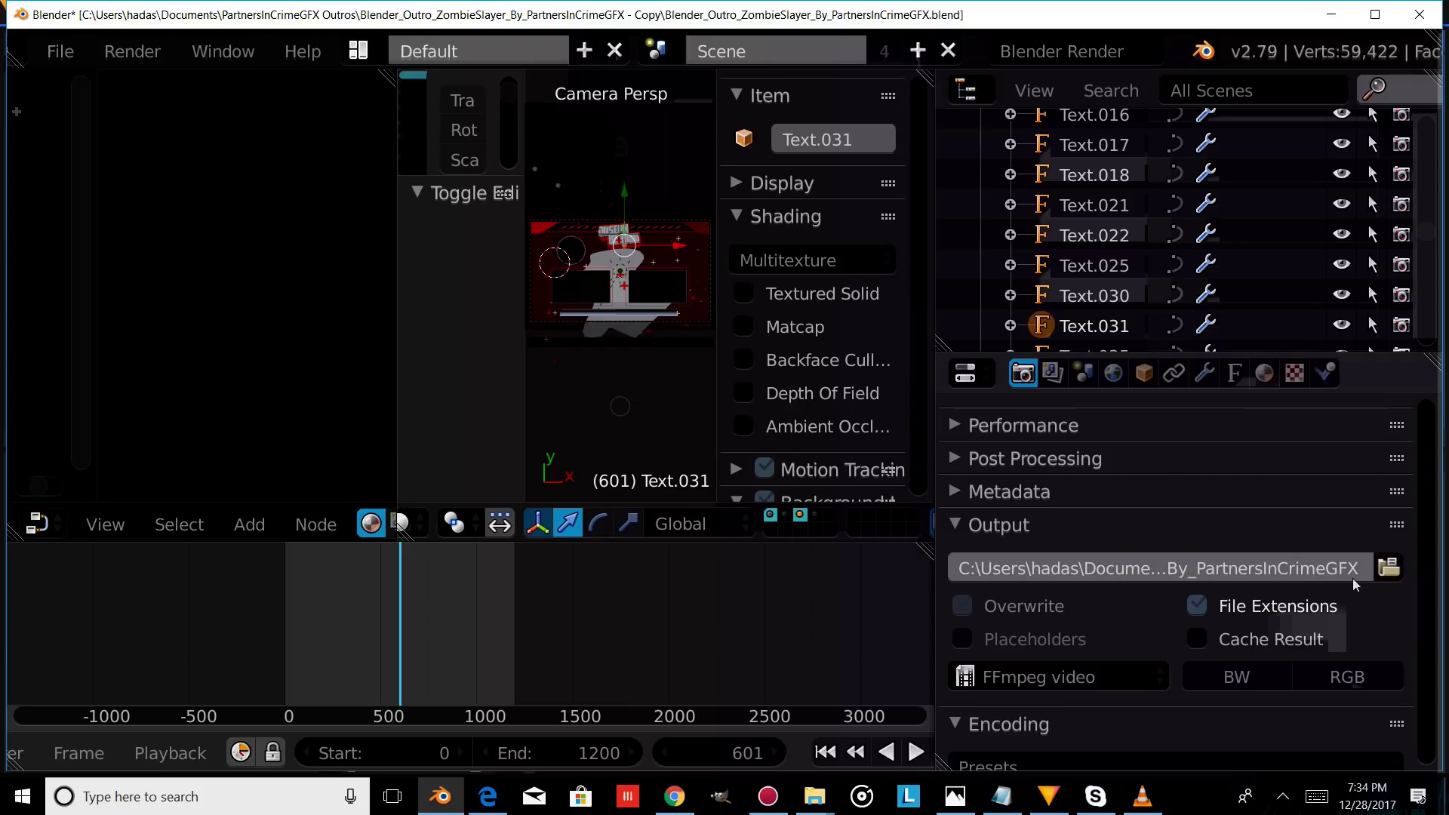
- Set the render output to C:\Users\user\Documents, keeping the file name Blender_Outro_ZombieSlayer_By_PartnersInCrimeGFX
left_click(1388, 570)
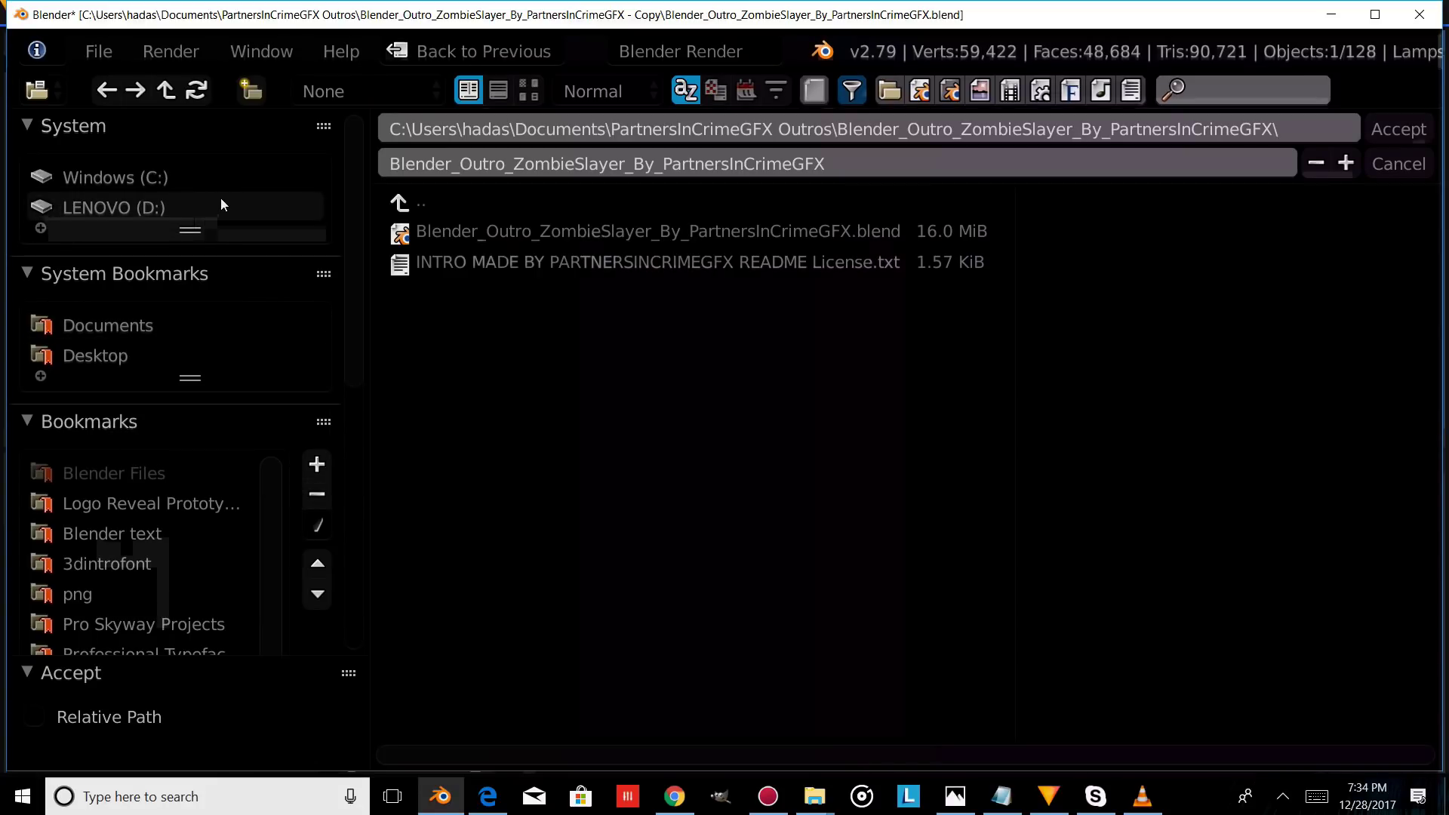
left_click(180, 185)
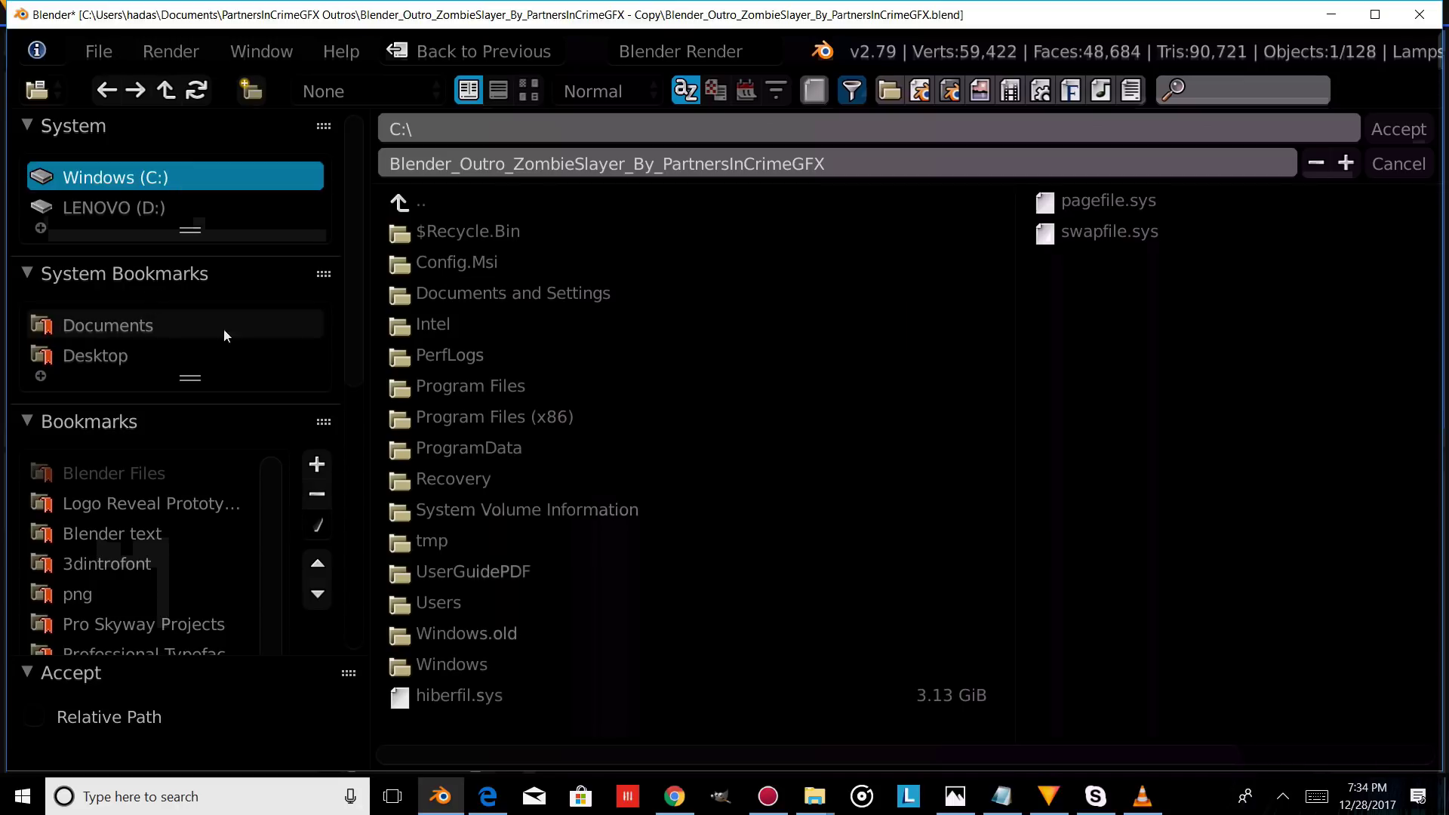
left_click(459, 601)
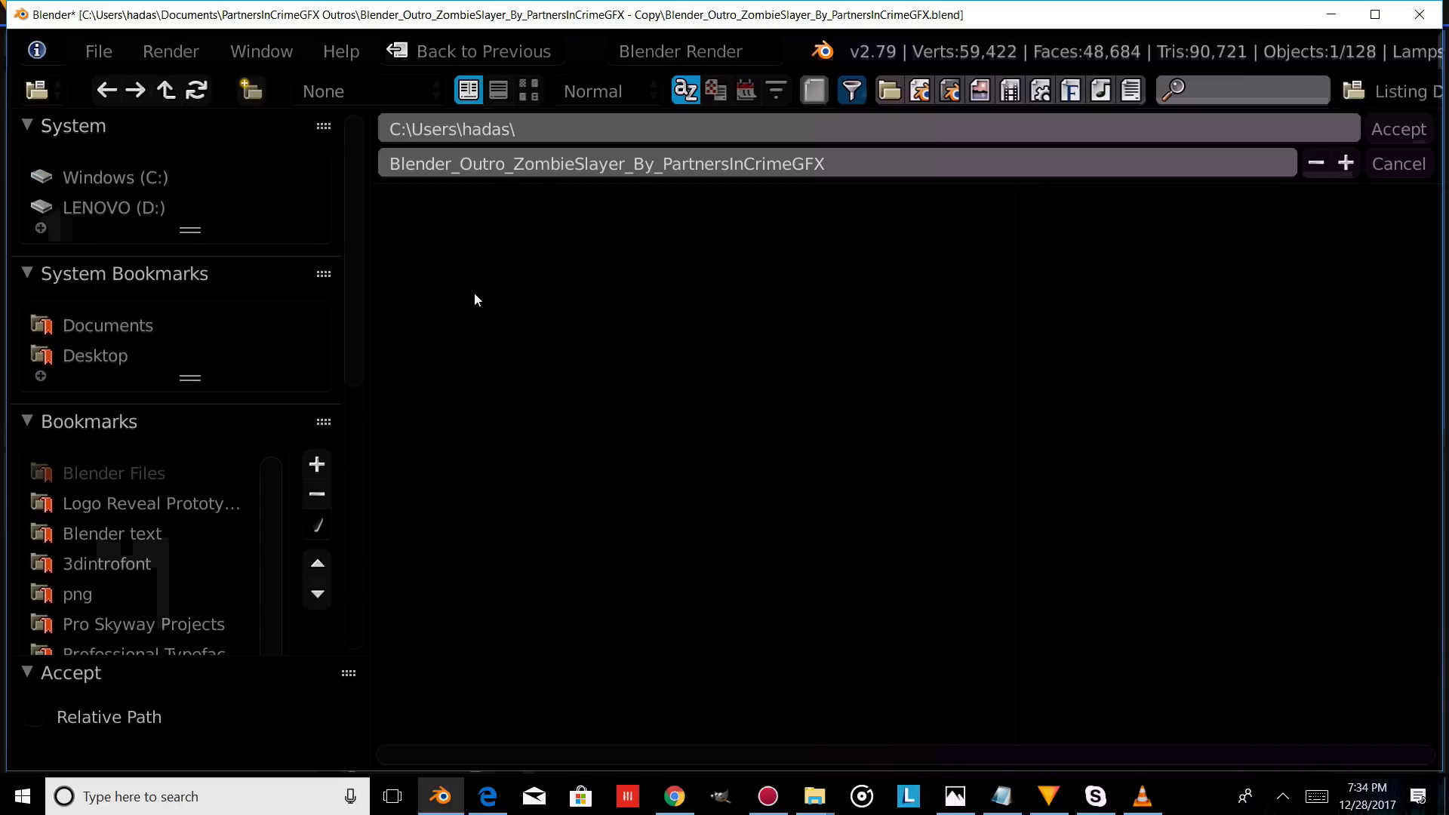
left_click(474, 292)
left_click(496, 421)
left_click(857, 161)
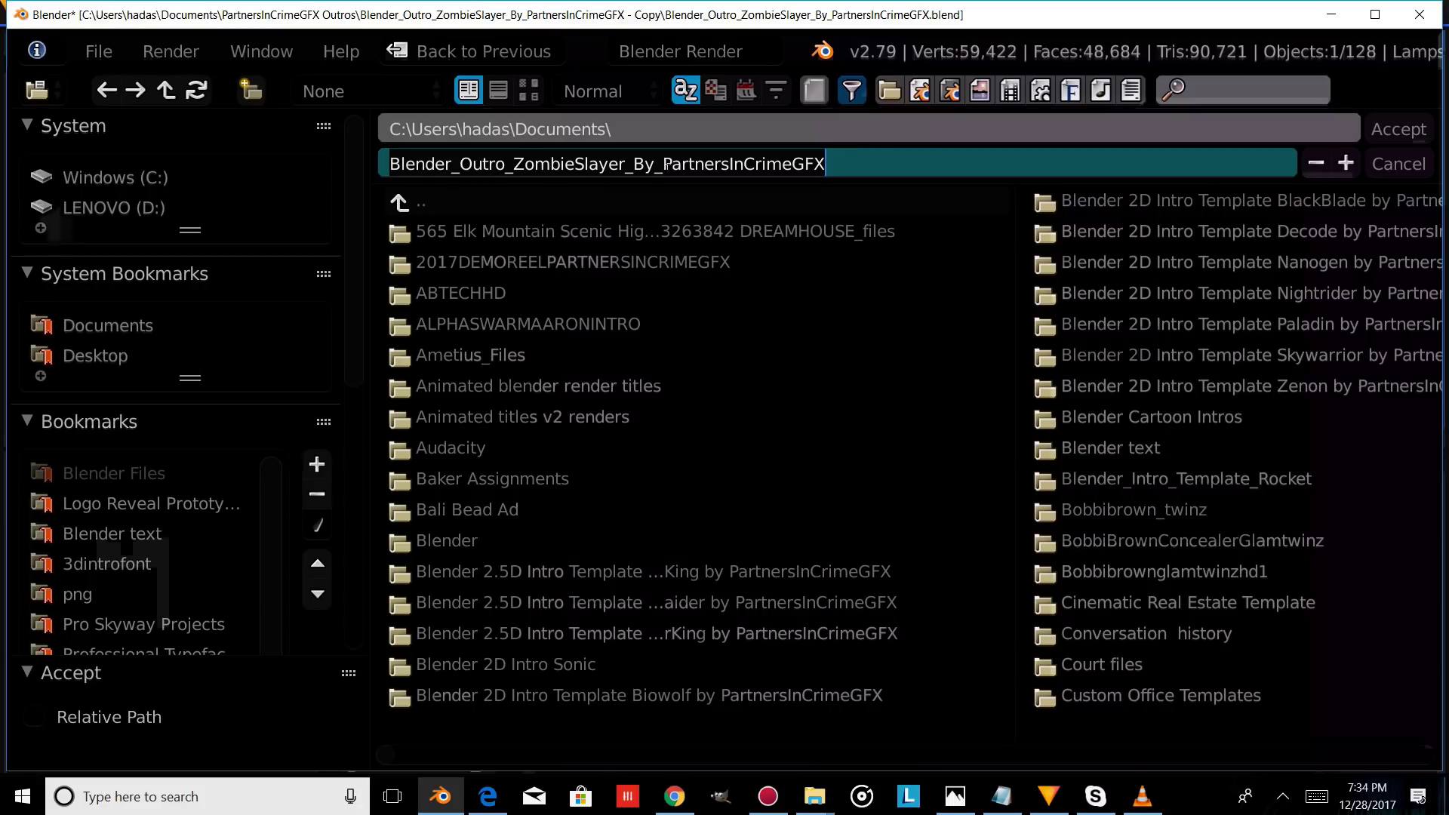
key("ctrl+a")
key("Home")
left_click(1398, 129)
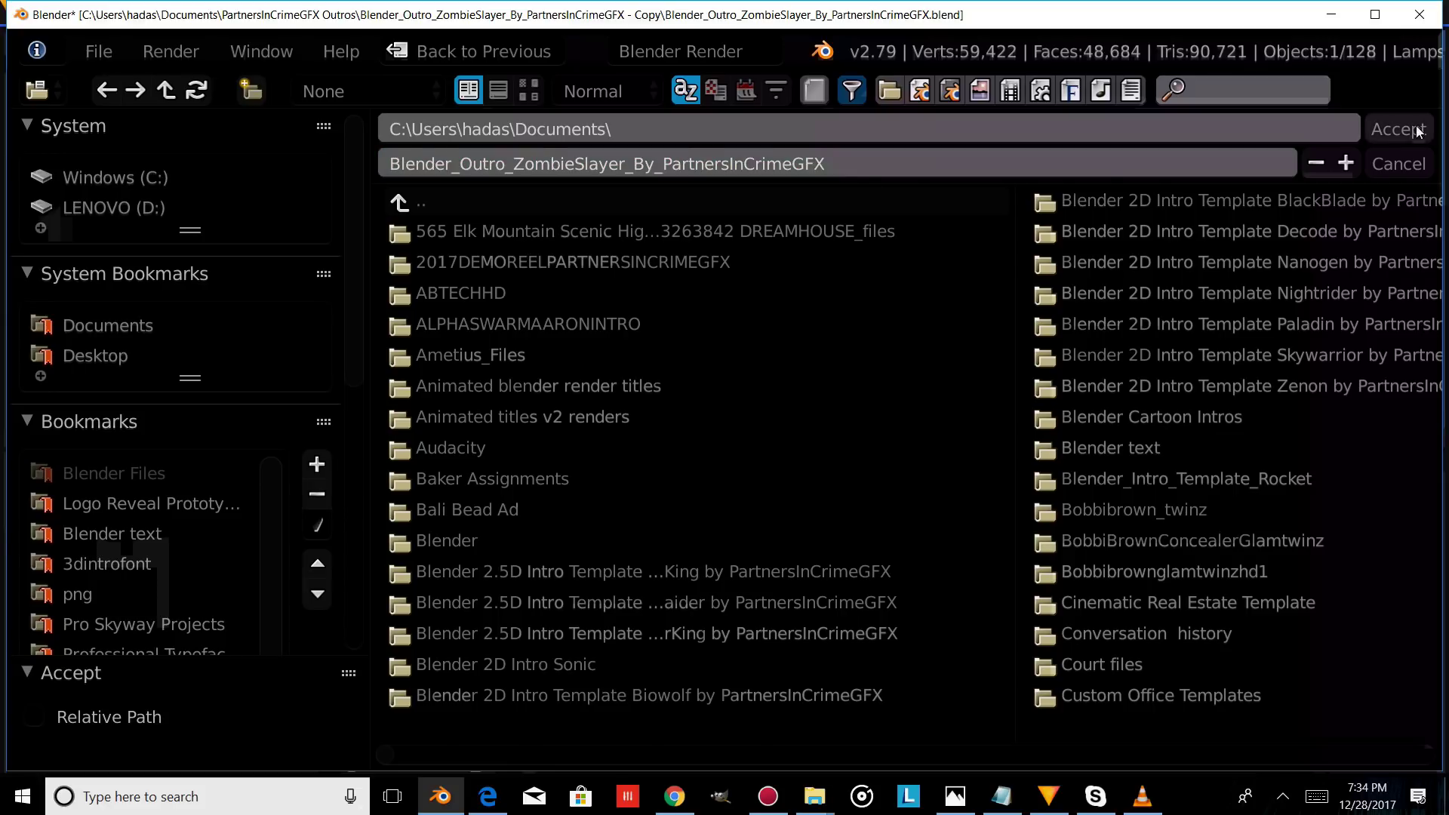
left_click(1398, 129)
left_click(1054, 373)
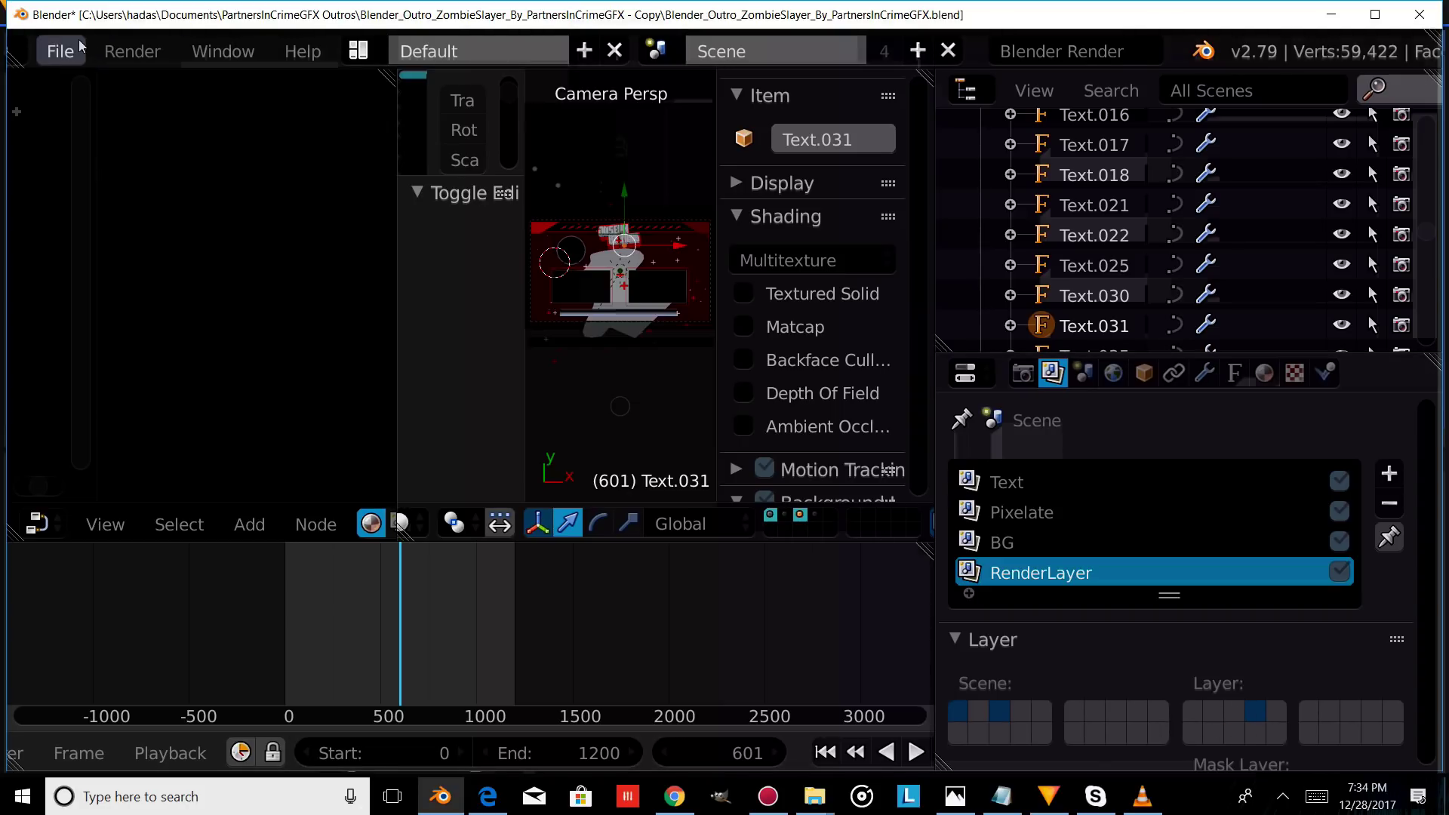
left_click(60, 50)
left_click(105, 306)
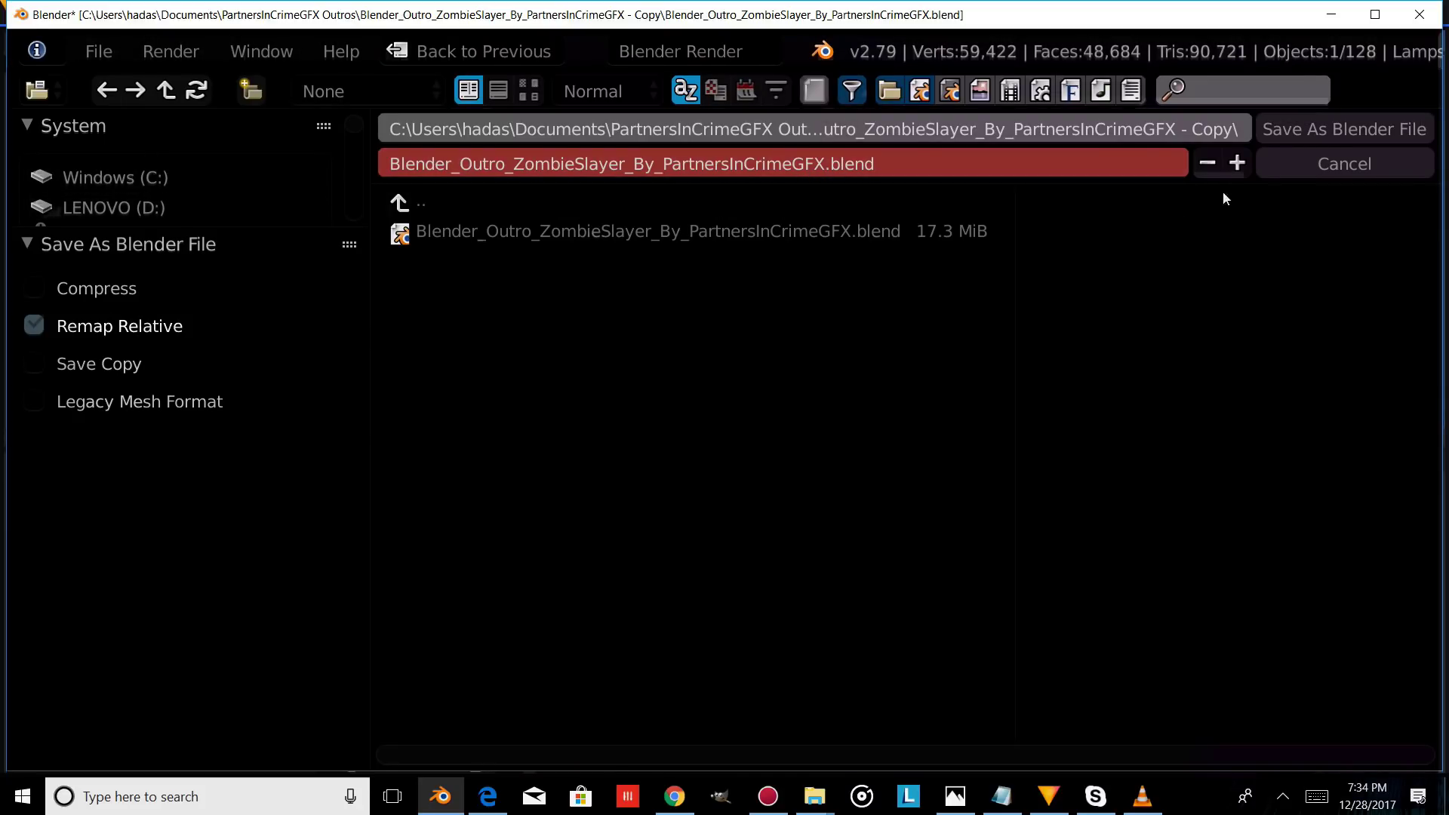
left_click(1293, 163)
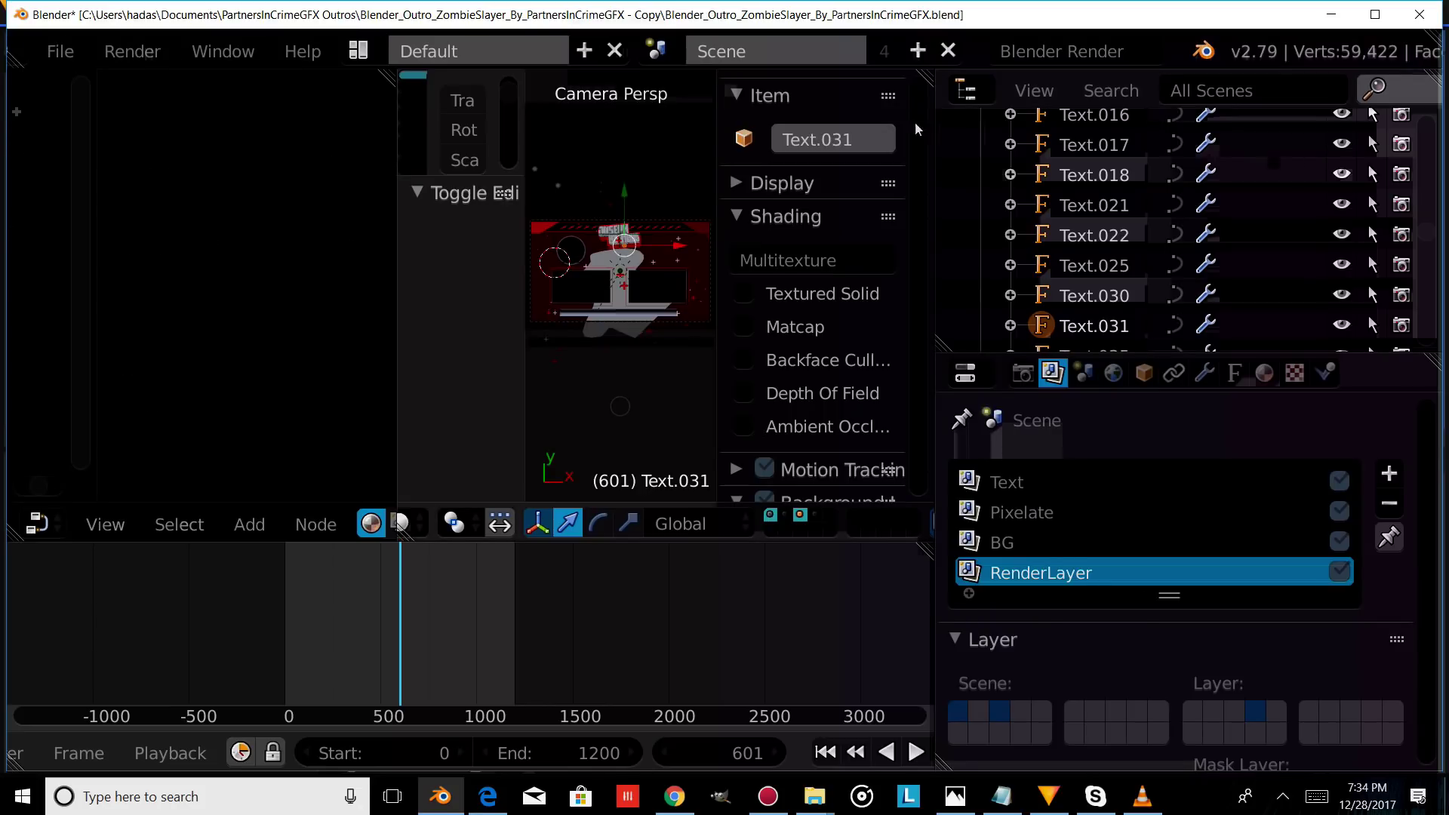
left_click(132, 53)
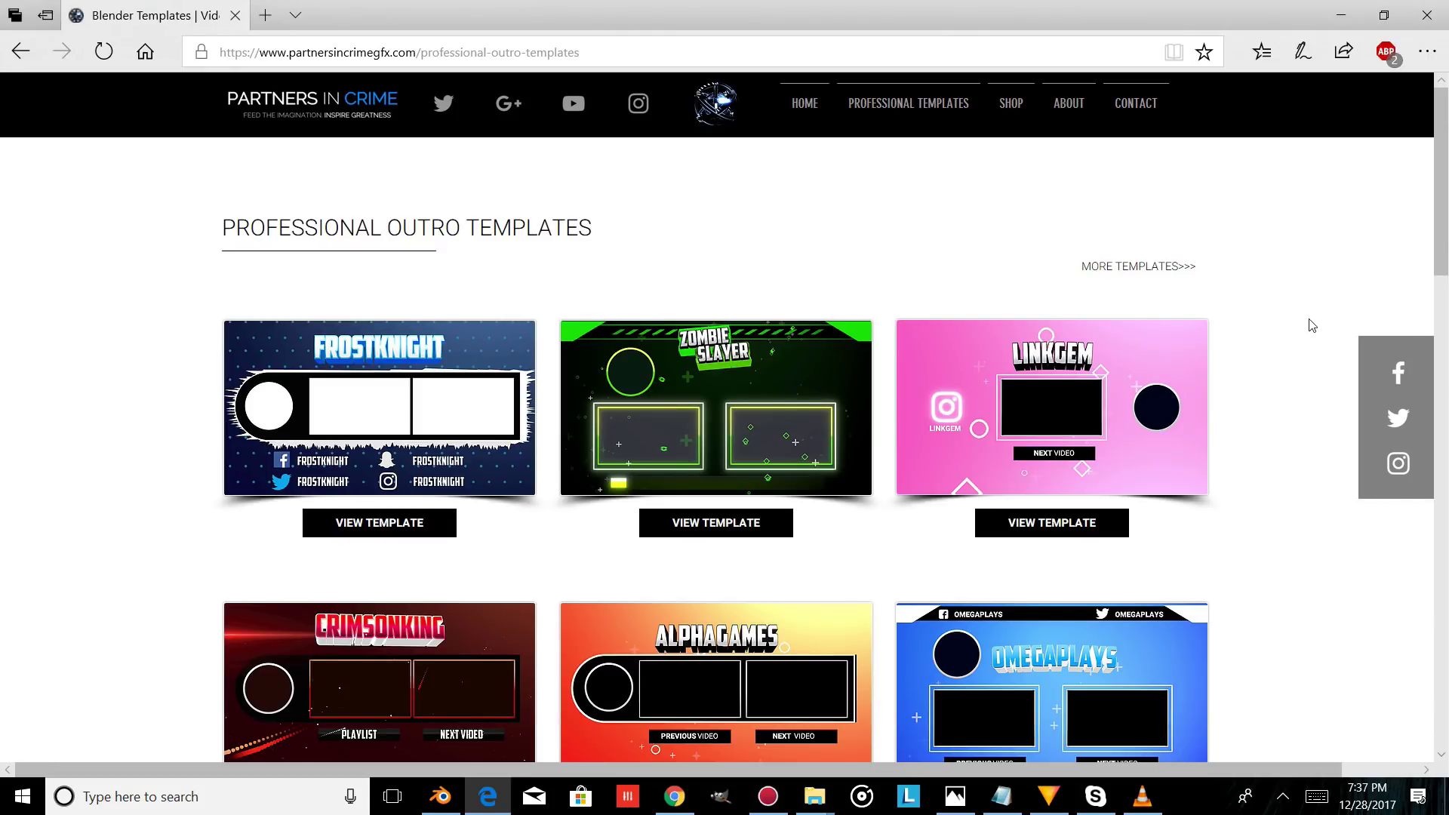
- Browse down the Professional Outro Templates grid to the Crimsonking, Alphagames, Omegaplays, Rebelpixie and Neon Racer templates
scroll(1311, 327, "down", 1)
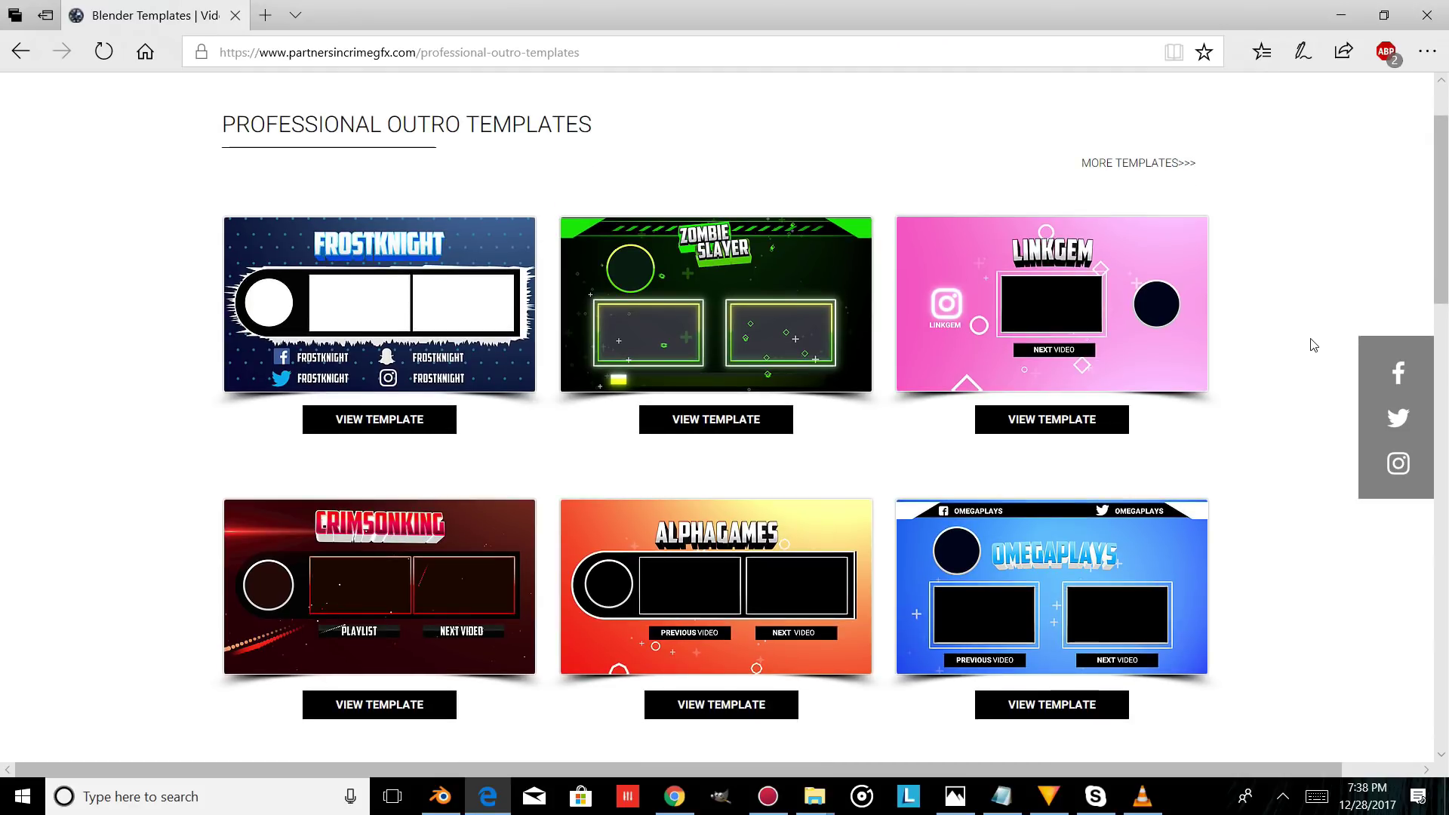
scroll(1311, 347, "down", 1)
scroll(1308, 351, "down", 4)
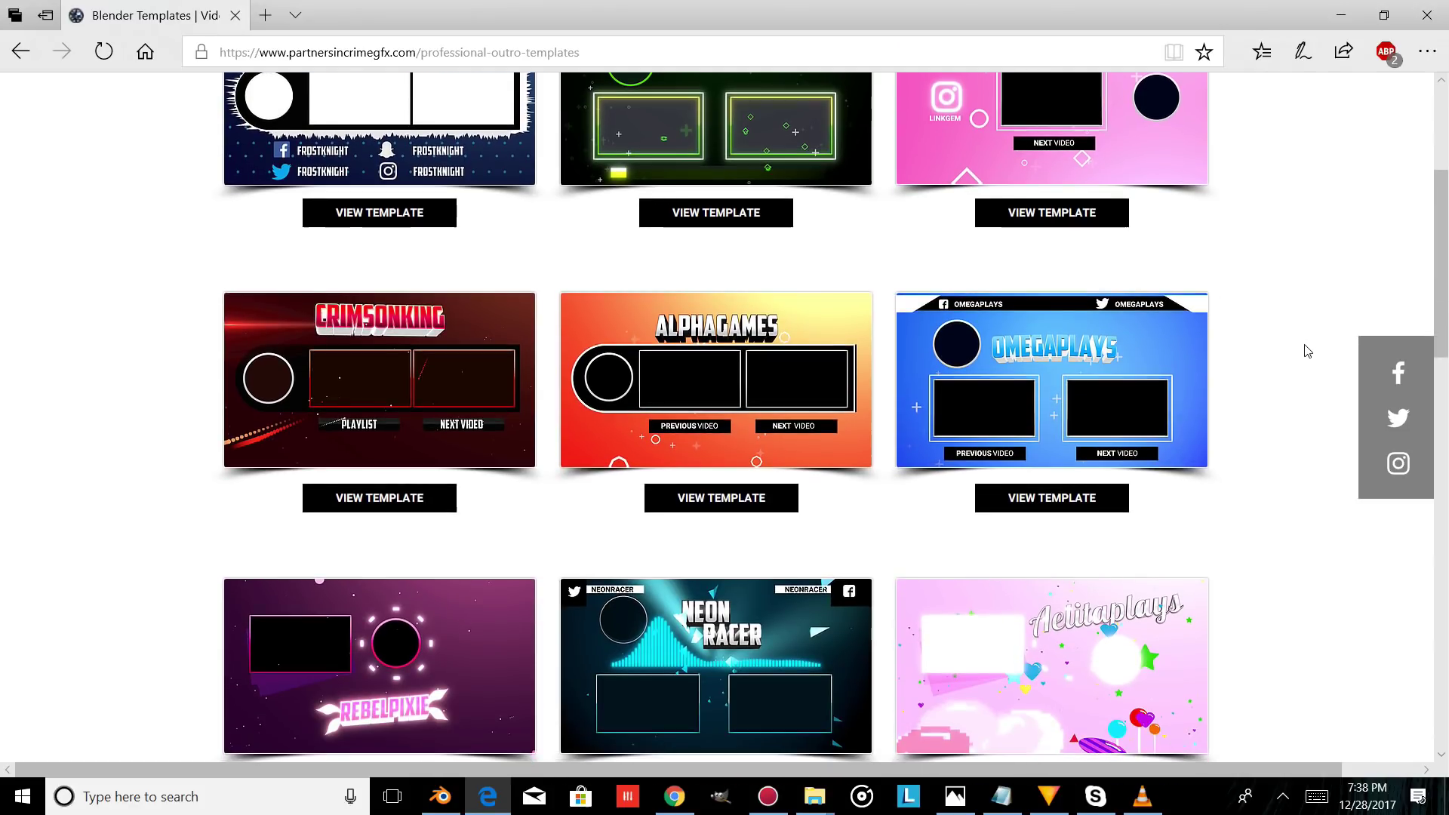